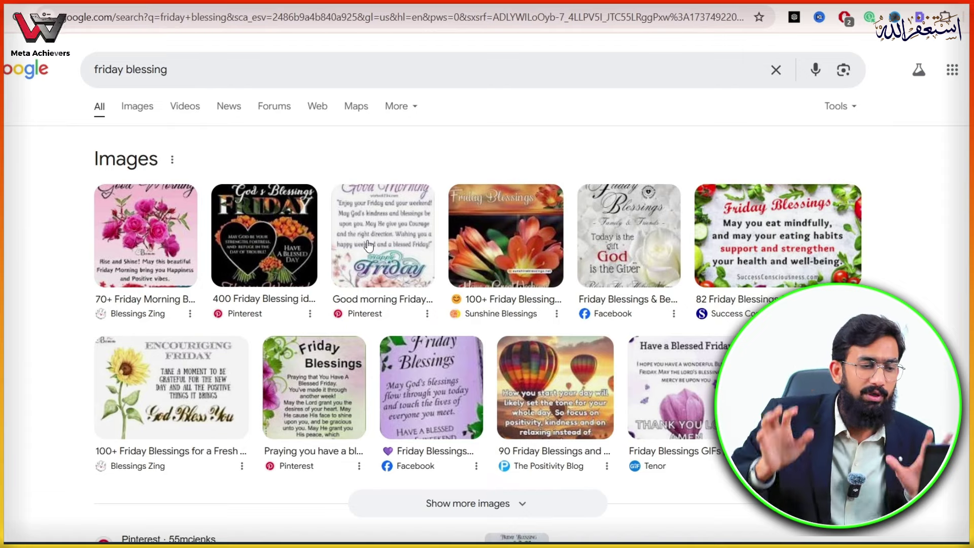
From the "friday blessing" search results, open the blessingszing.com and Sunshine Blessings articles in separate new tabs
{"action": "scroll", "coordinate": [632, 165], "scroll_direction": "down", "scroll_amount": 7}
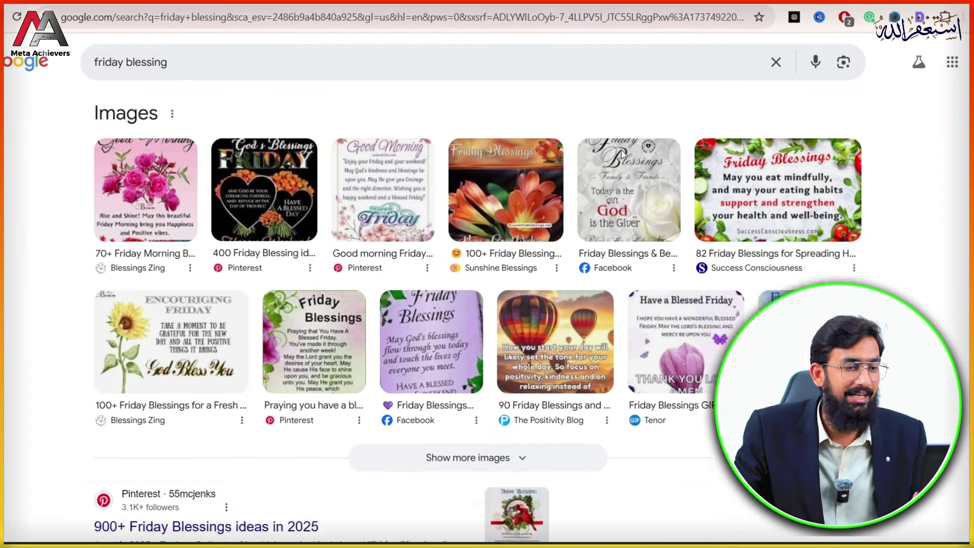
{"action": "scroll", "coordinate": [293, 221], "scroll_direction": "down", "scroll_amount": 7}
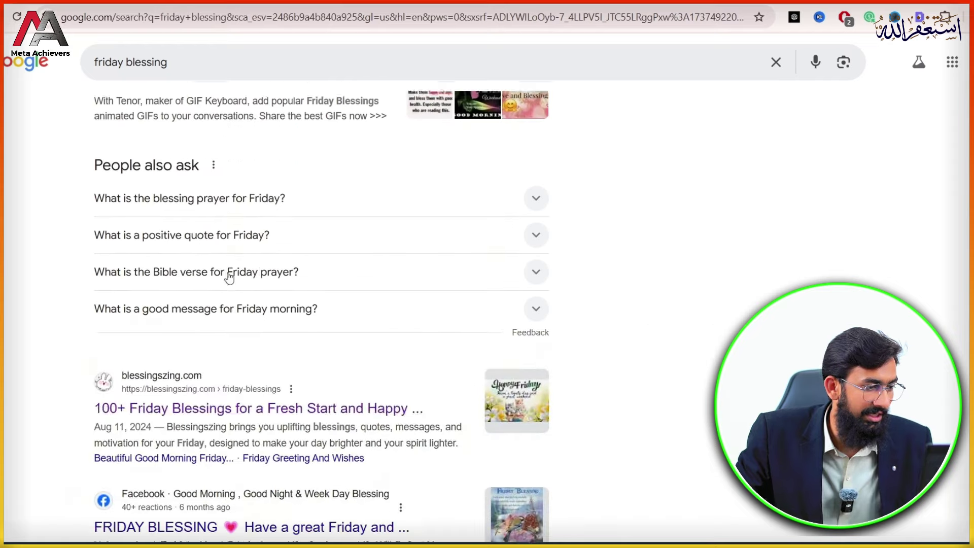
{"action": "scroll", "coordinate": [207, 383], "scroll_direction": "down", "scroll_amount": 4}
{"action": "right_click", "coordinate": [175, 197]}
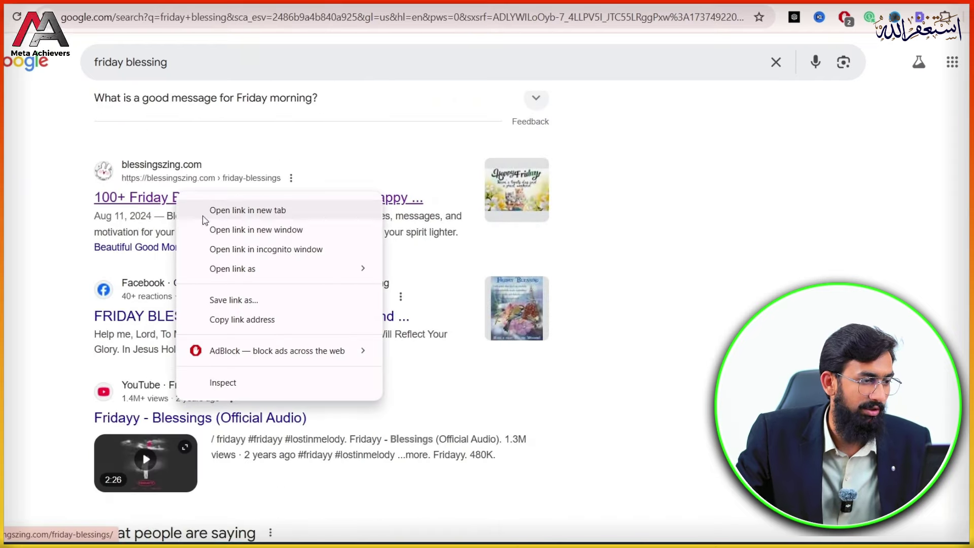
{"action": "left_click", "coordinate": [253, 209]}
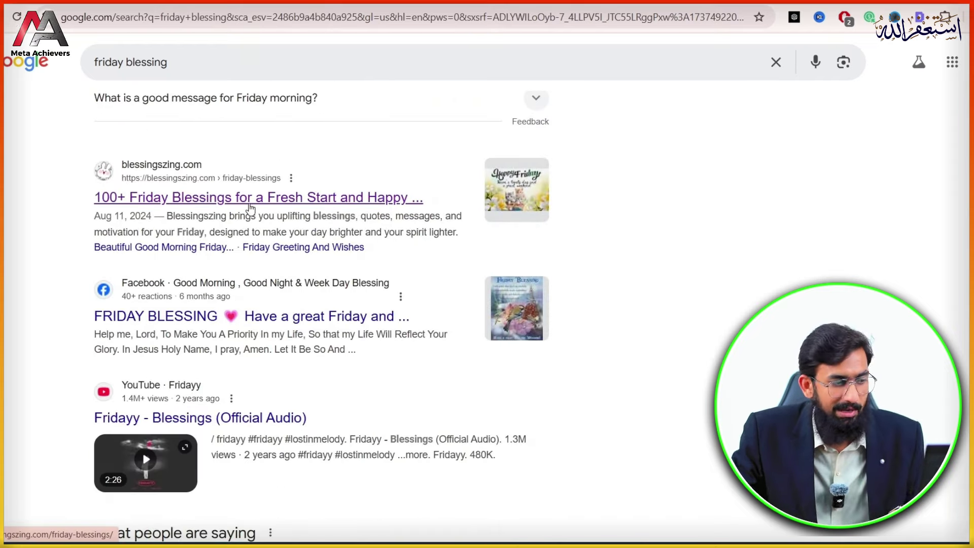
{"action": "scroll", "coordinate": [249, 208], "scroll_direction": "down", "scroll_amount": 12}
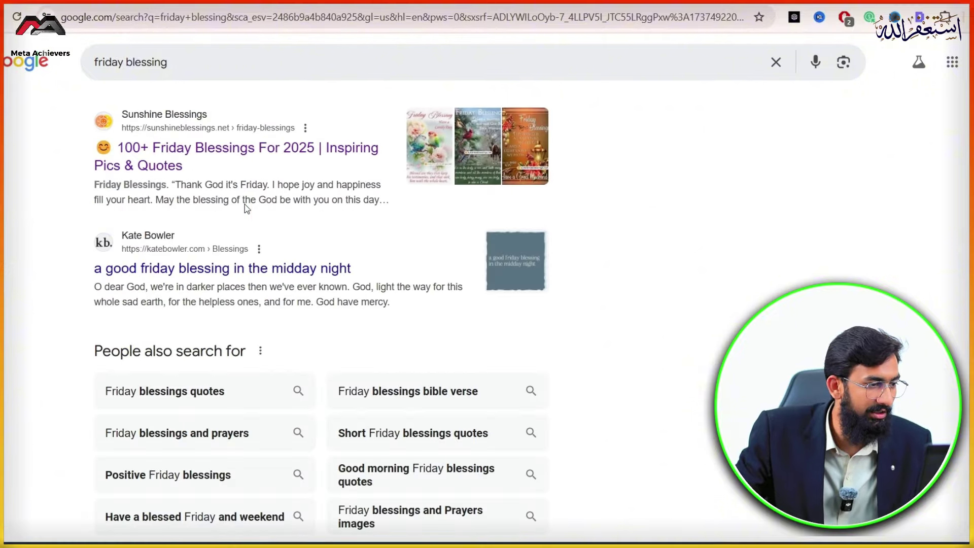
{"action": "right_click", "coordinate": [164, 163]}
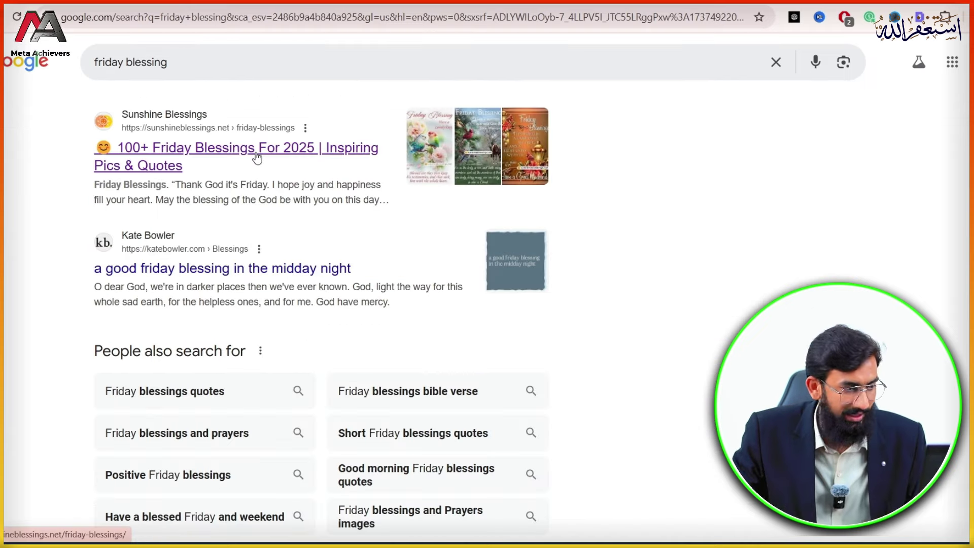
On the second results page, open the Bee Happy Every Day, hellofearless.com and The Positivity Blog articles in new tabs
{"action": "scroll", "coordinate": [257, 157], "scroll_direction": "down", "scroll_amount": 2}
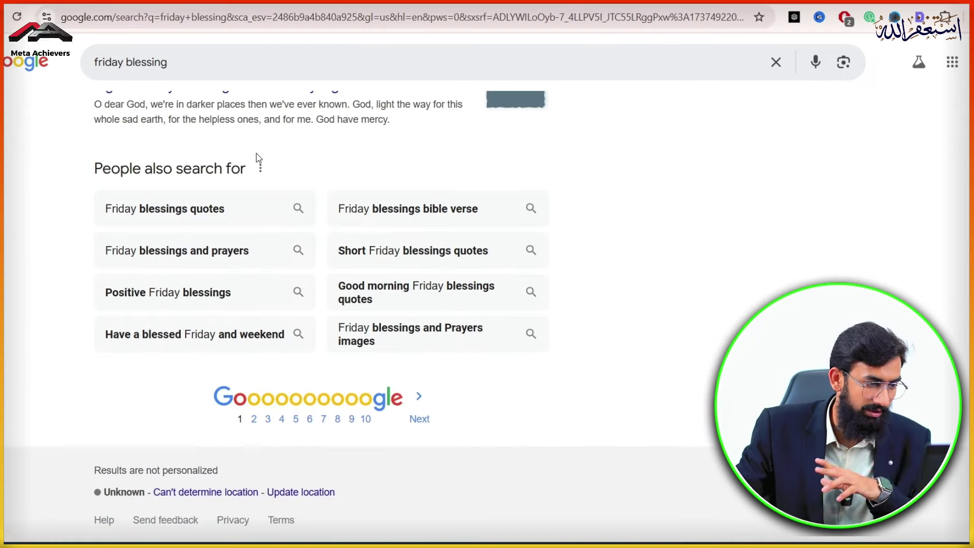
{"action": "left_click", "coordinate": [254, 419]}
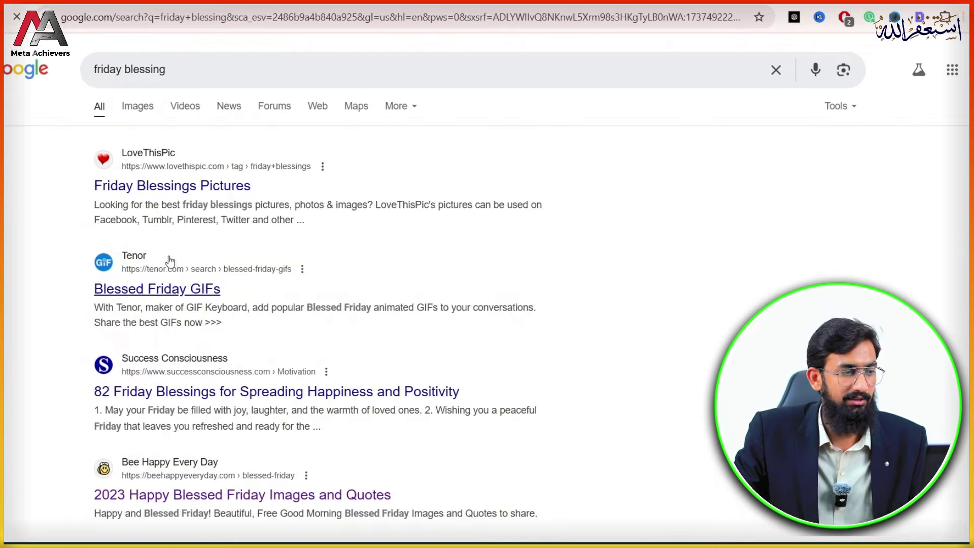
{"action": "scroll", "coordinate": [177, 234], "scroll_direction": "down", "scroll_amount": 3}
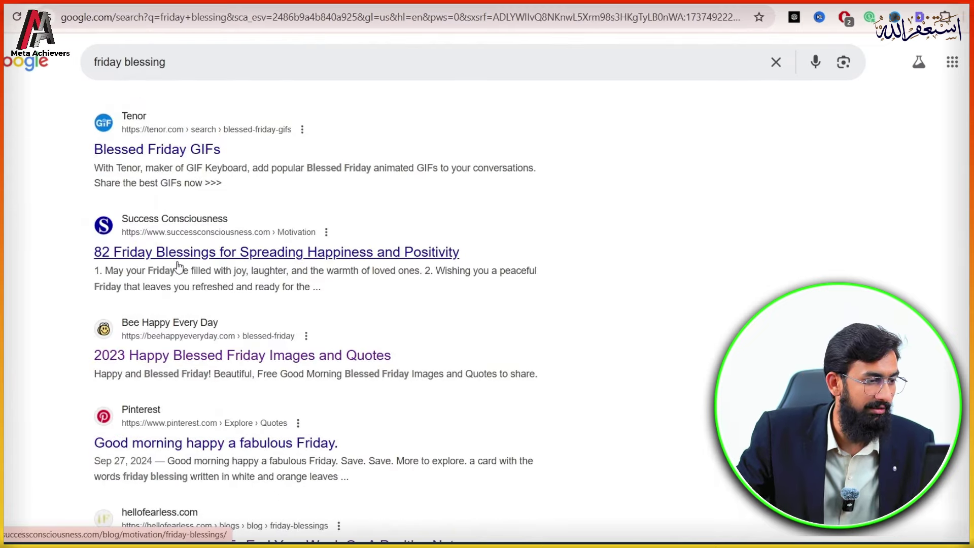
{"action": "scroll", "coordinate": [178, 265], "scroll_direction": "down", "scroll_amount": 2}
{"action": "right_click", "coordinate": [172, 217]}
{"action": "left_click", "coordinate": [206, 233]}
{"action": "scroll", "coordinate": [203, 253], "scroll_direction": "down", "scroll_amount": 3}
{"action": "right_click", "coordinate": [195, 268]}
{"action": "left_click", "coordinate": [199, 286]}
{"action": "scroll", "coordinate": [155, 368], "scroll_direction": "down", "scroll_amount": 3}
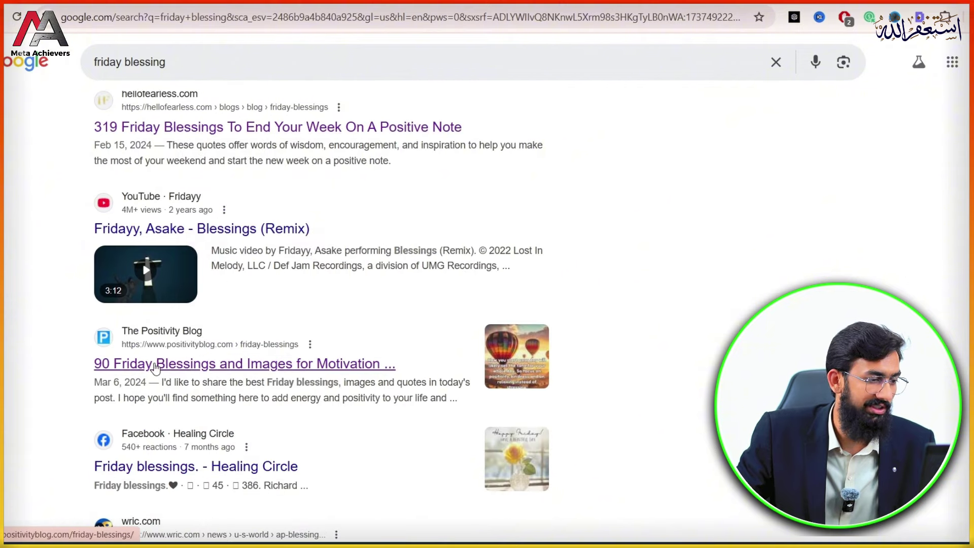
{"action": "right_click", "coordinate": [156, 367]}
{"action": "left_click", "coordinate": [285, 167]}
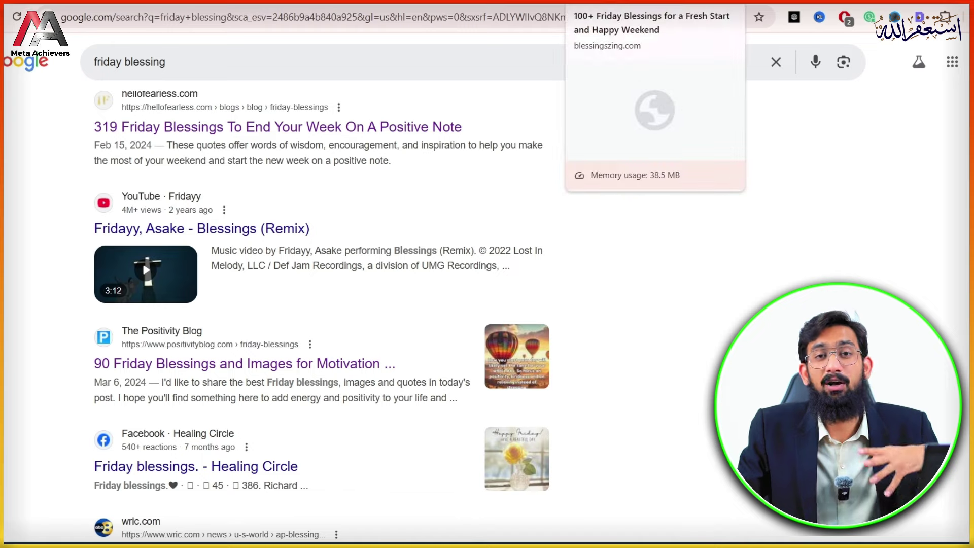
Look through the opened blessingszing.com and Sunshine Blessings articles, examining their Friday blessing images and content
{"action": "left_click", "coordinate": [655, 1]}
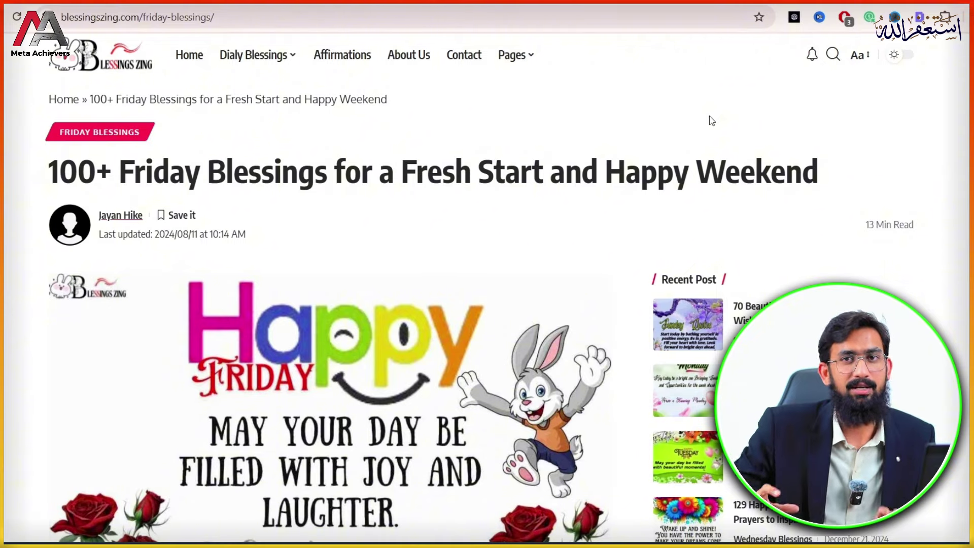
{"action": "scroll", "coordinate": [709, 116], "scroll_direction": "down", "scroll_amount": 20}
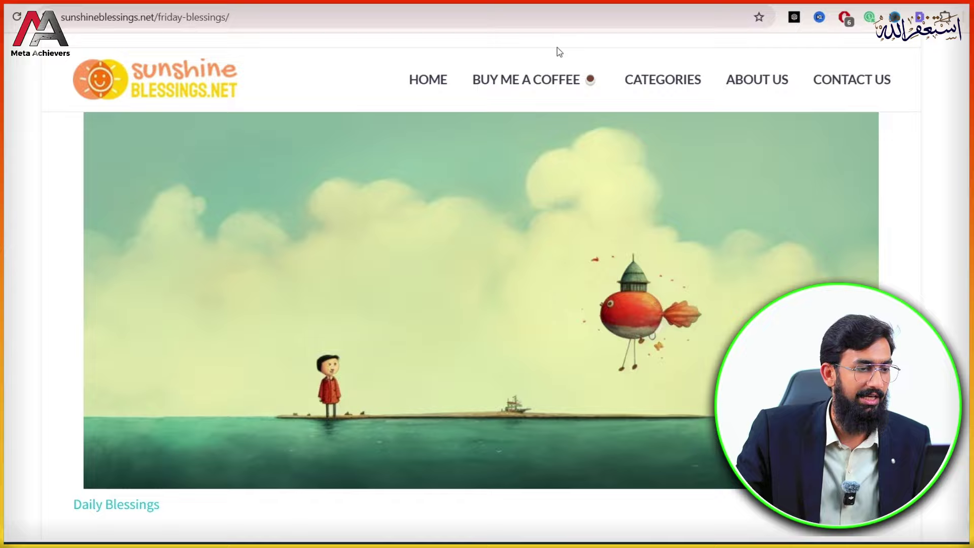
{"action": "scroll", "coordinate": [461, 202], "scroll_direction": "down", "scroll_amount": 5}
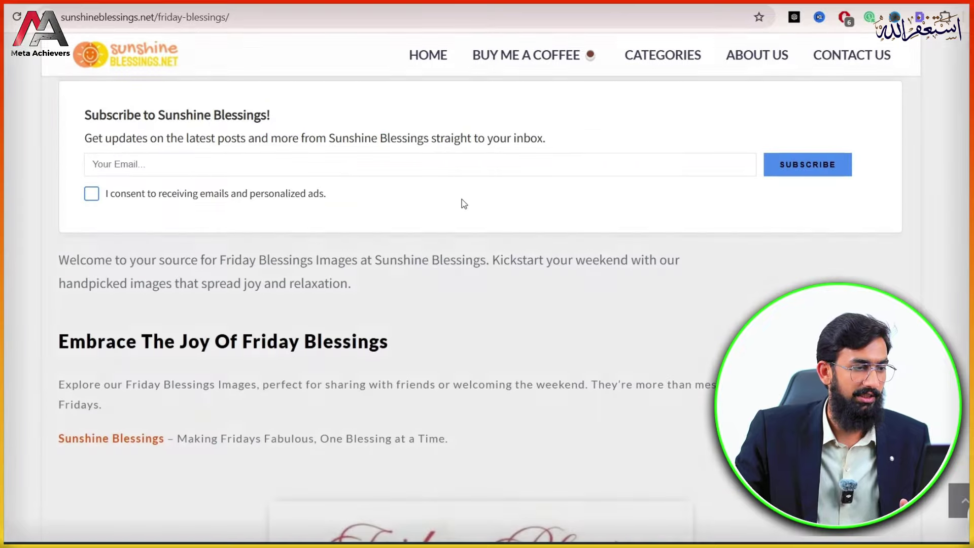
{"action": "scroll", "coordinate": [462, 206], "scroll_direction": "down", "scroll_amount": 15}
{"action": "scroll", "coordinate": [462, 207], "scroll_direction": "down", "scroll_amount": 15}
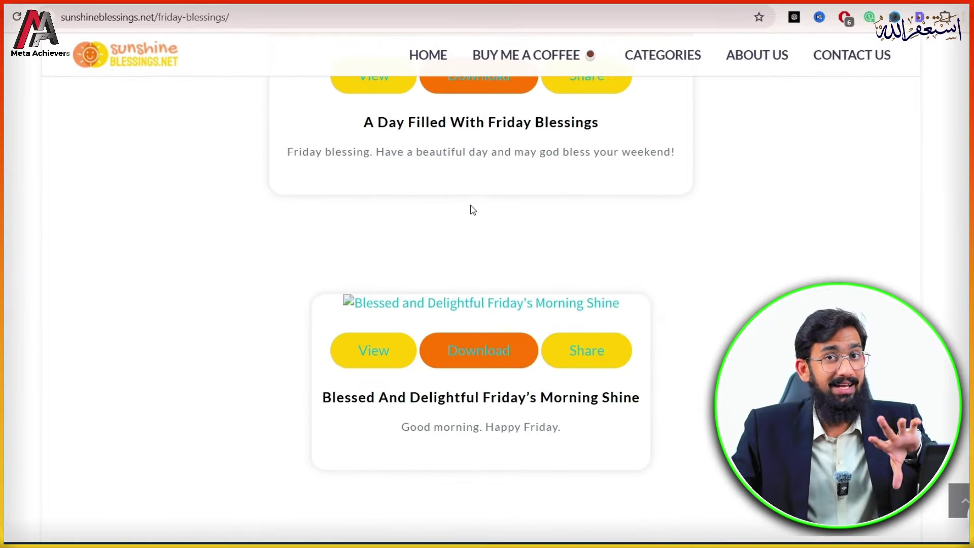
{"action": "scroll", "coordinate": [470, 208], "scroll_direction": "down", "scroll_amount": 10}
{"action": "scroll", "coordinate": [472, 209], "scroll_direction": "down", "scroll_amount": 15}
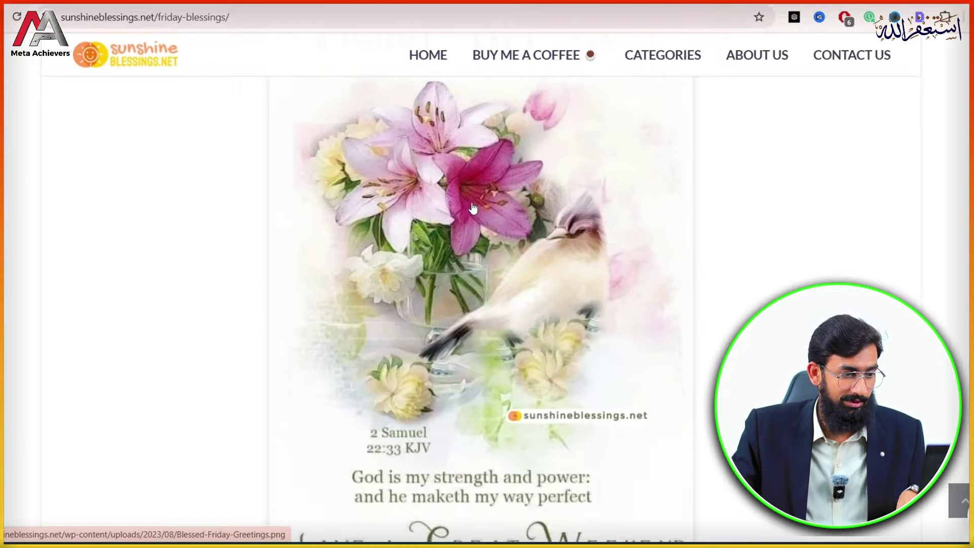
{"action": "scroll", "coordinate": [468, 206], "scroll_direction": "down", "scroll_amount": 15}
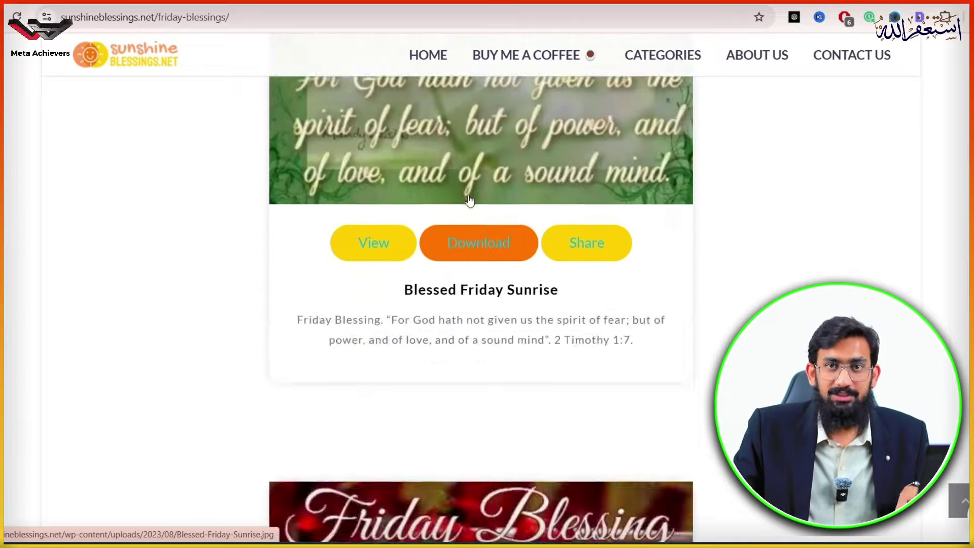
{"action": "scroll", "coordinate": [464, 195], "scroll_direction": "down", "scroll_amount": 7}
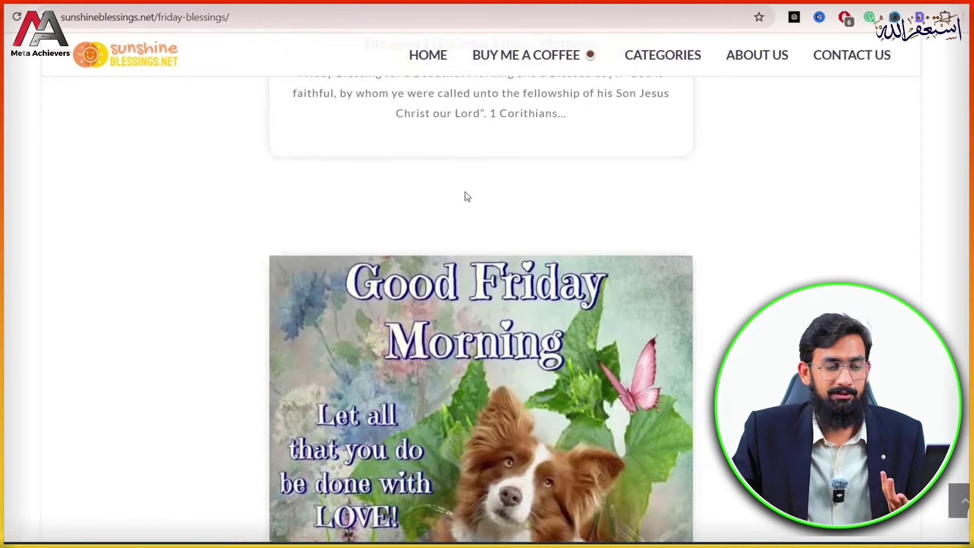
{"action": "scroll", "coordinate": [464, 195], "scroll_direction": "up", "scroll_amount": 5}
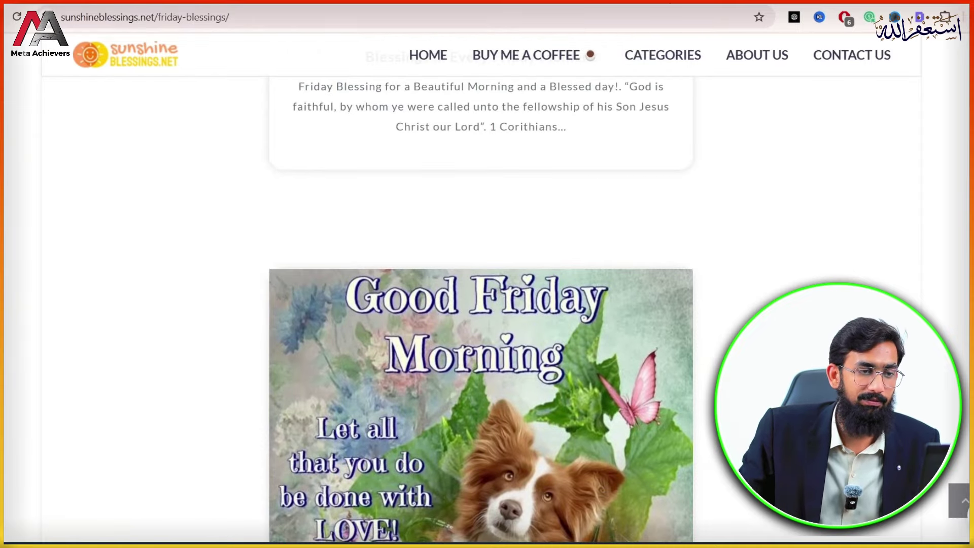
Look through the Bee Happy Every Day, hellofearless.com and Positivity Blog articles, examining their quotes and images
{"action": "key", "text": "ctrl+Tab"}
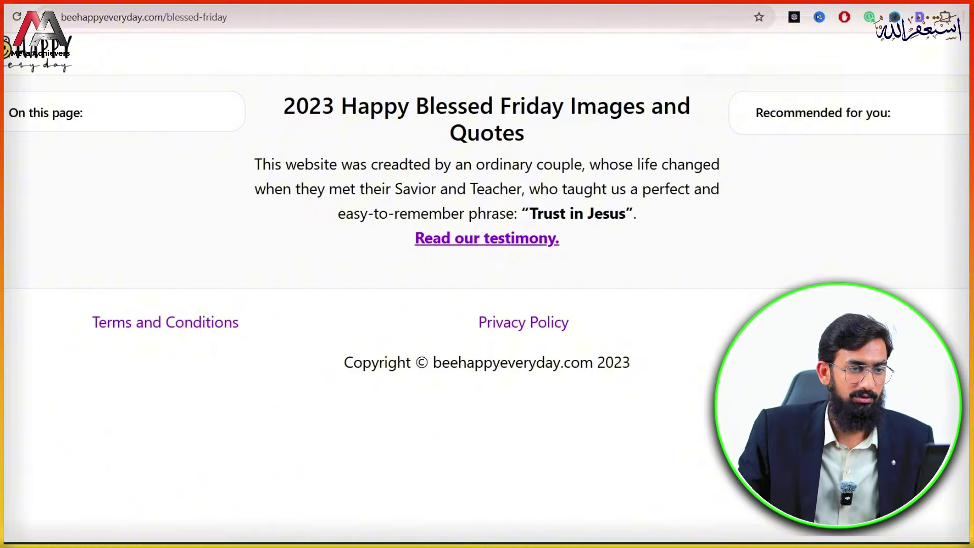
{"action": "key", "text": "ctrl+Tab"}
{"action": "scroll", "coordinate": [366, 159], "scroll_direction": "down", "scroll_amount": 6}
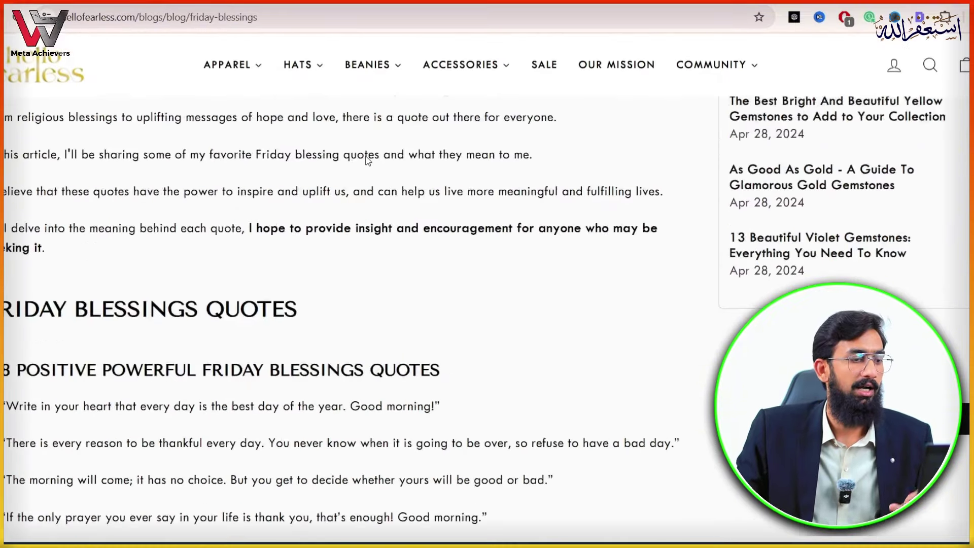
{"action": "scroll", "coordinate": [368, 160], "scroll_direction": "down", "scroll_amount": 20}
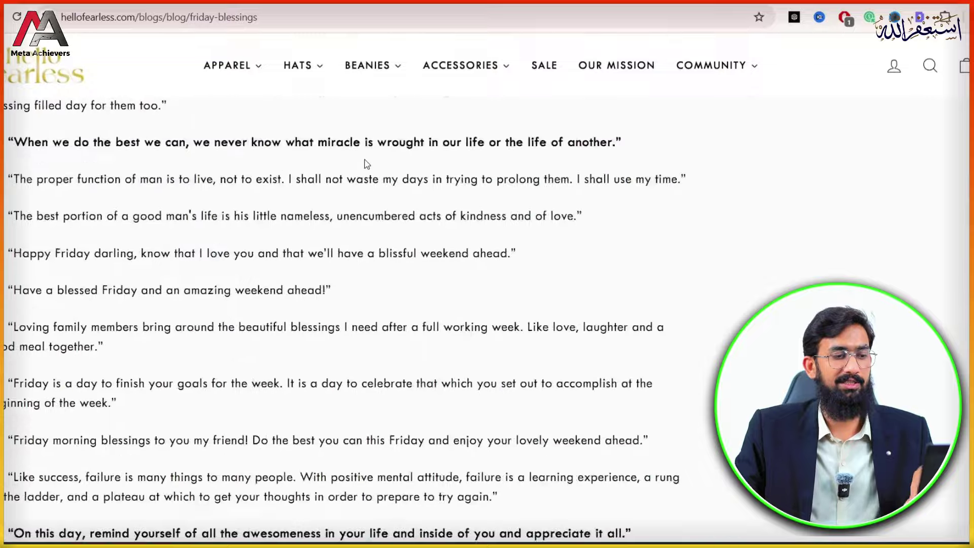
{"action": "scroll", "coordinate": [367, 163], "scroll_direction": "down", "scroll_amount": 10}
{"action": "key", "text": "ctrl+Tab"}
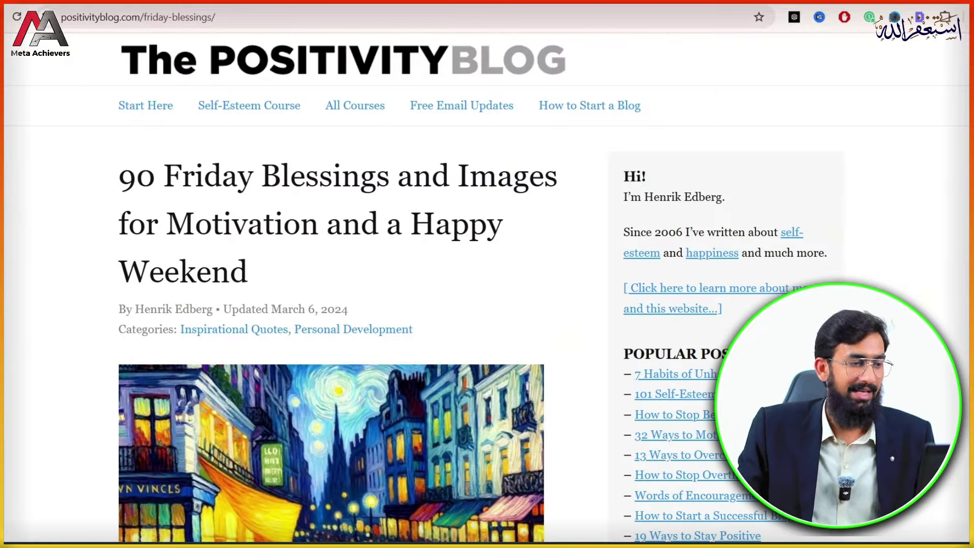
{"action": "scroll", "coordinate": [348, 259], "scroll_direction": "down", "scroll_amount": 20}
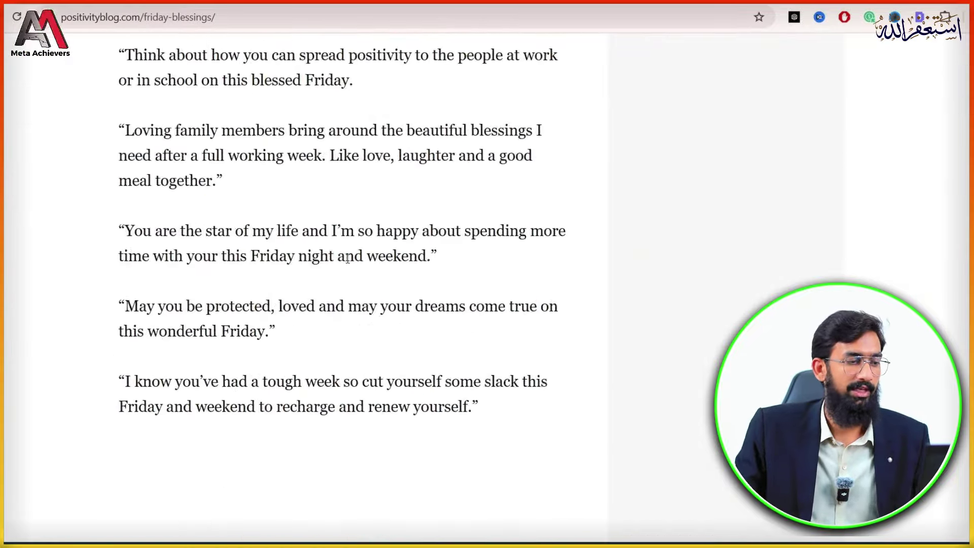
{"action": "scroll", "coordinate": [347, 259], "scroll_direction": "down", "scroll_amount": 20}
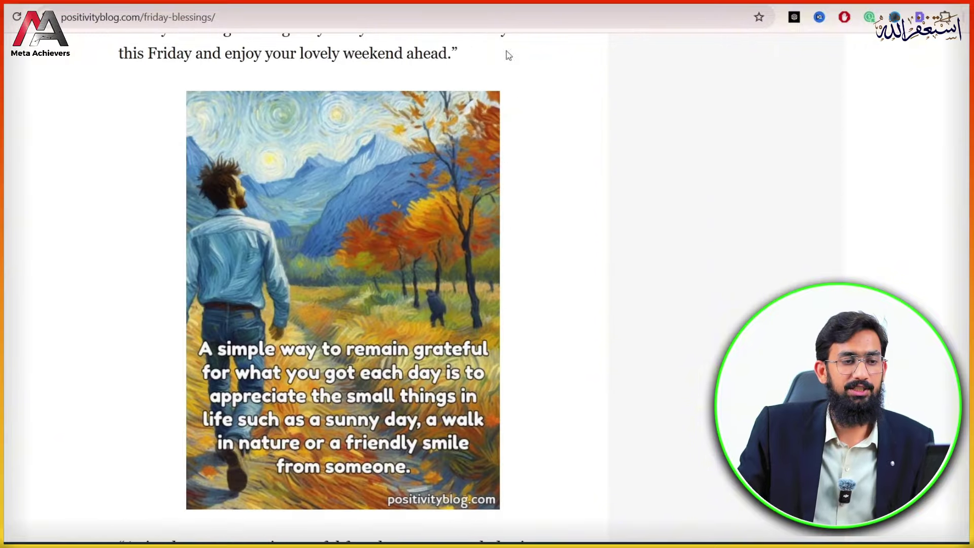
Return to the blessingszing.com article and copy its full heading outline with the Detailed SEO extension
{"action": "key", "text": "ctrl+Tab"}
{"action": "scroll", "coordinate": [494, 173], "scroll_direction": "up", "scroll_amount": 10}
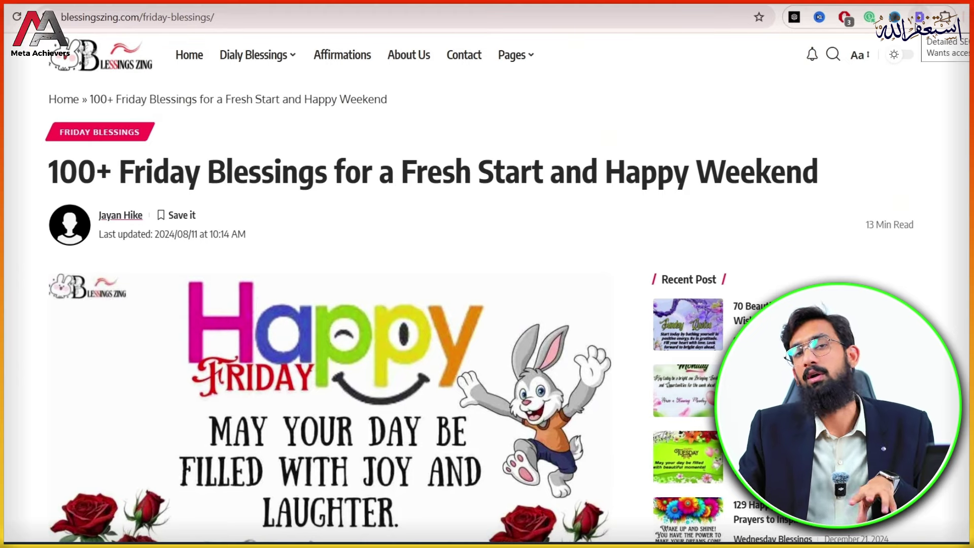
{"action": "left_click", "coordinate": [919, 18]}
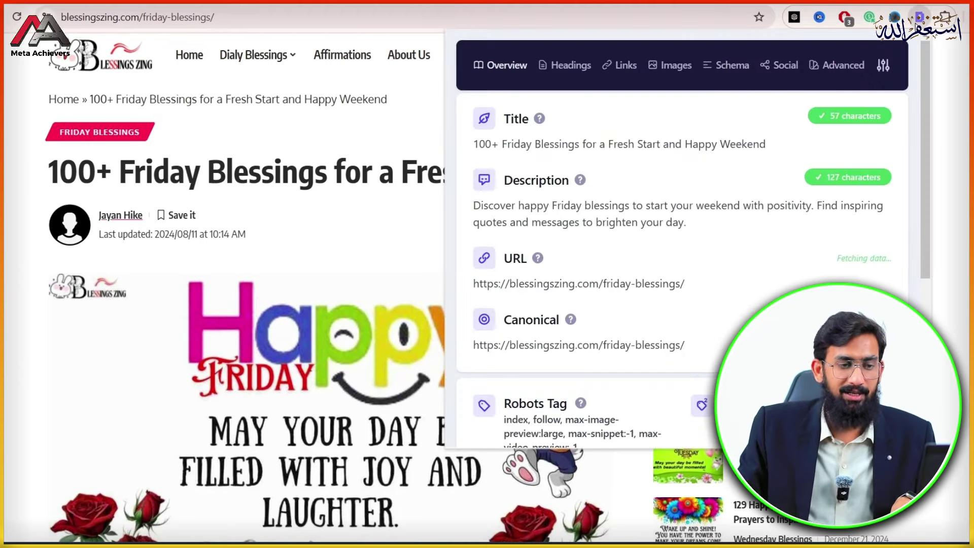
{"action": "left_click", "coordinate": [565, 71]}
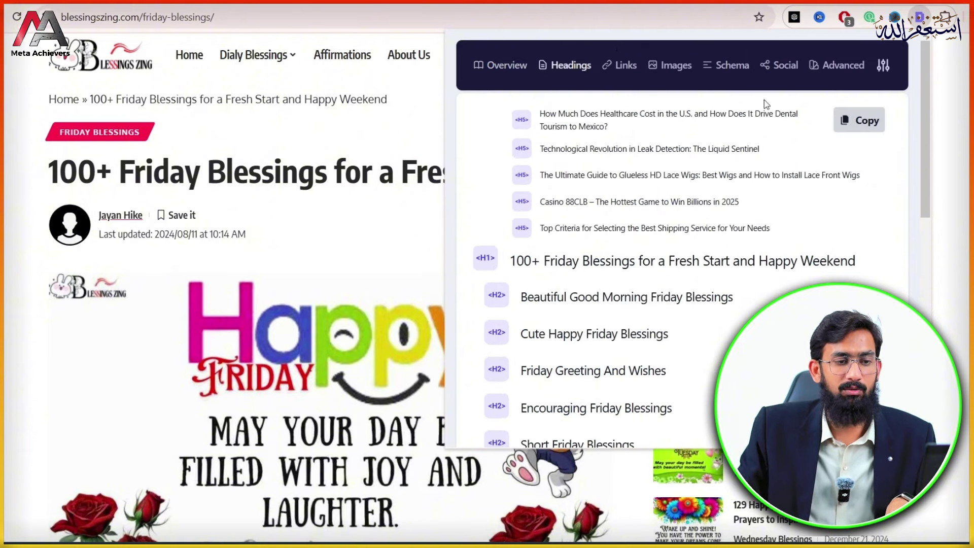
{"action": "left_click", "coordinate": [853, 125]}
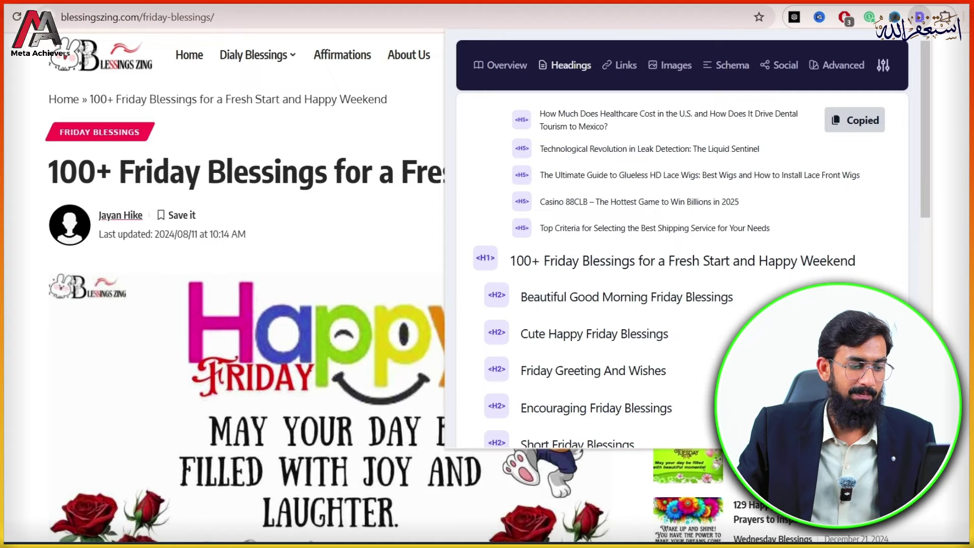
Launch Microsoft Word with a blank document and dismiss the activation wizard
{"action": "key", "text": "super"}
{"action": "type", "text": "w"}
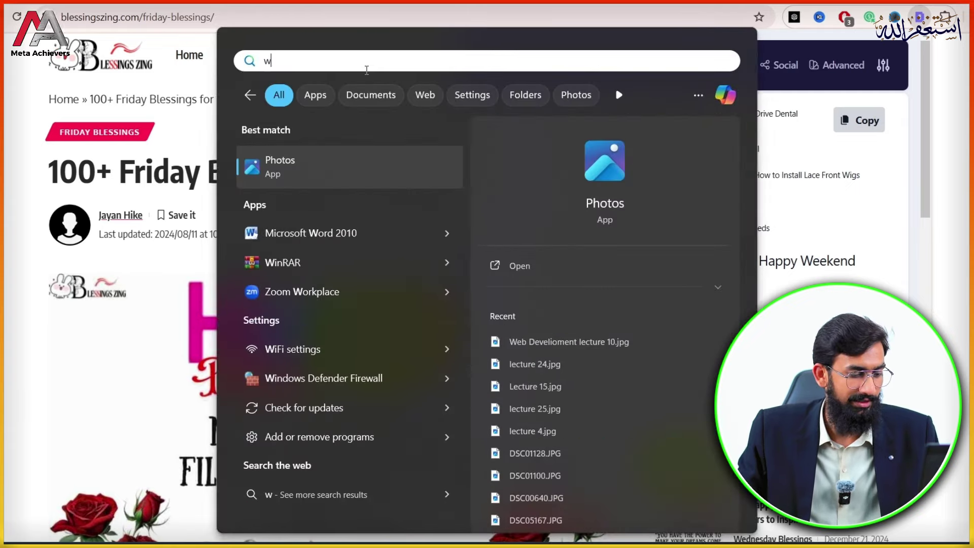
{"action": "type", "text": "ord"}
{"action": "left_click", "coordinate": [349, 171]}
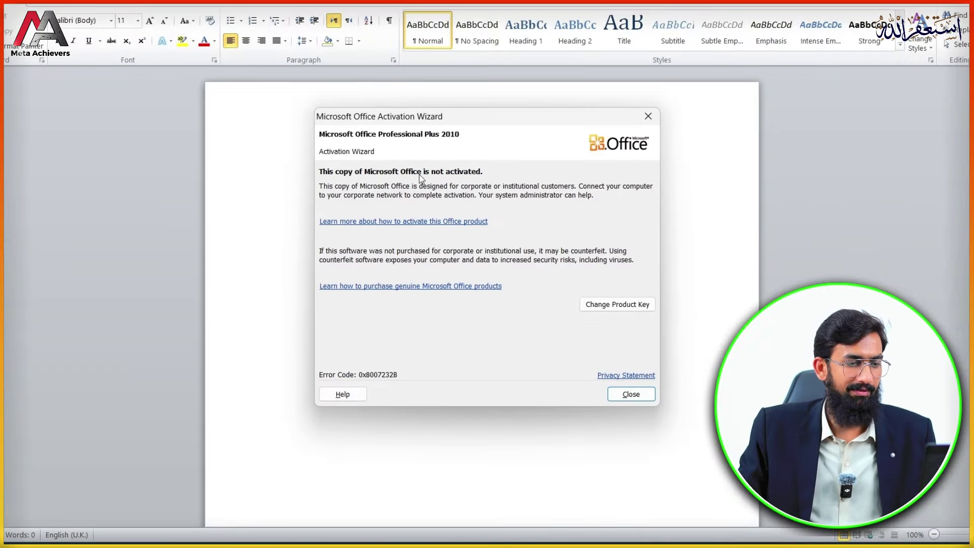
{"action": "left_click", "coordinate": [648, 116]}
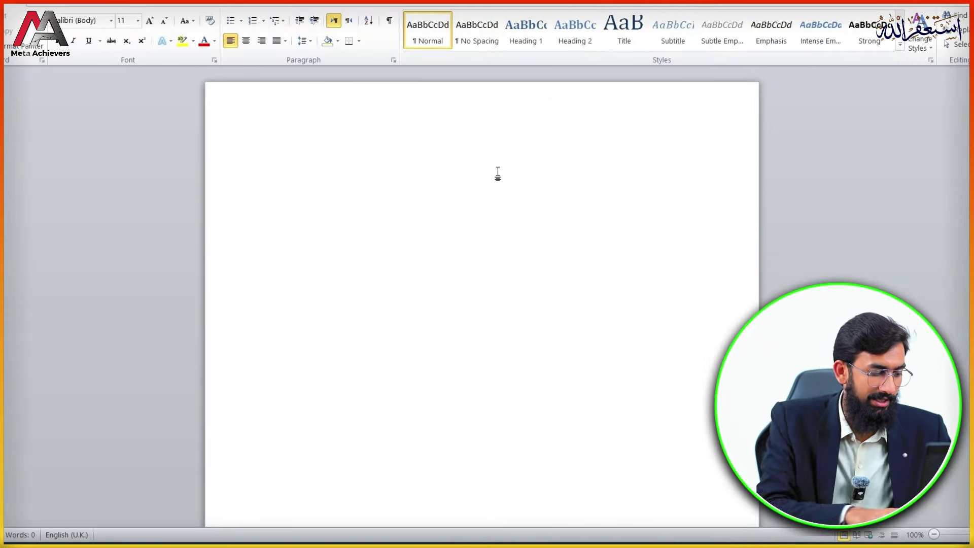
Enter "Article 1" as the first line of the document and paste the copied headings below it
{"action": "type", "text": "Articl"}
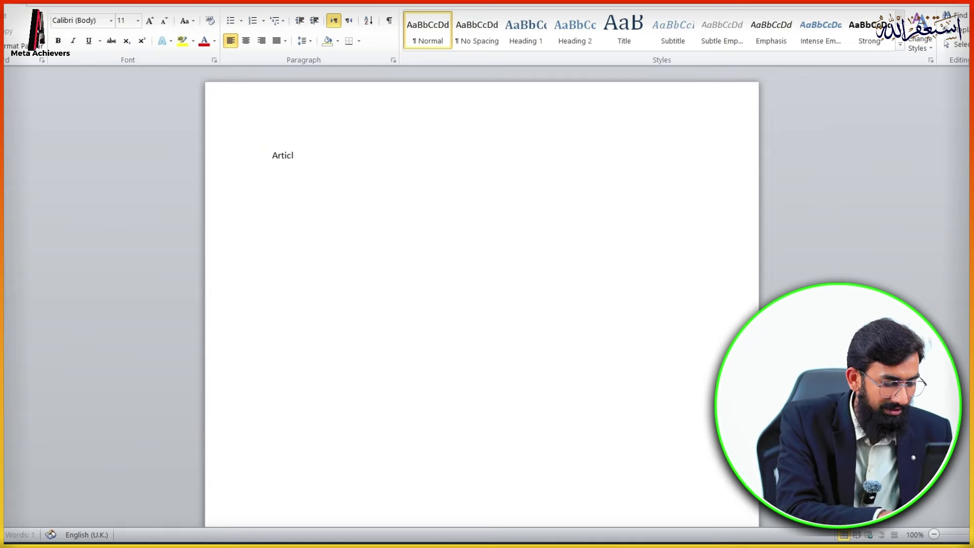
{"action": "type", "text": "e 1"}
{"action": "key", "text": "Return"}
{"action": "key", "text": "ctrl+v"}
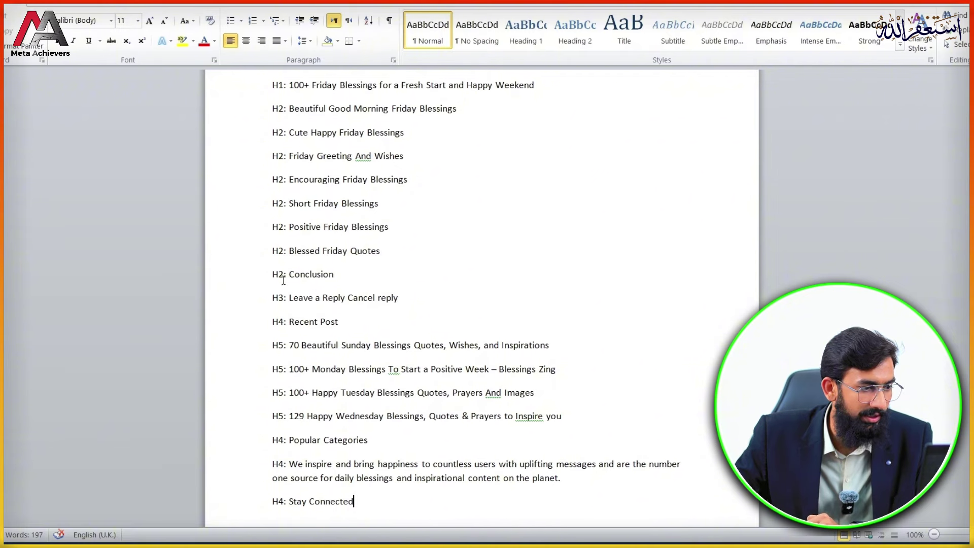
Delete the pasted lines from "H2: Conclusion" through "H4: Stay Connected" at the end of the outline
{"action": "left_click_drag", "start_coordinate": [270, 275], "coordinate": [363, 502]}
{"action": "key", "text": "Delete"}
{"action": "scroll", "coordinate": [369, 457], "scroll_direction": "up", "scroll_amount": 5}
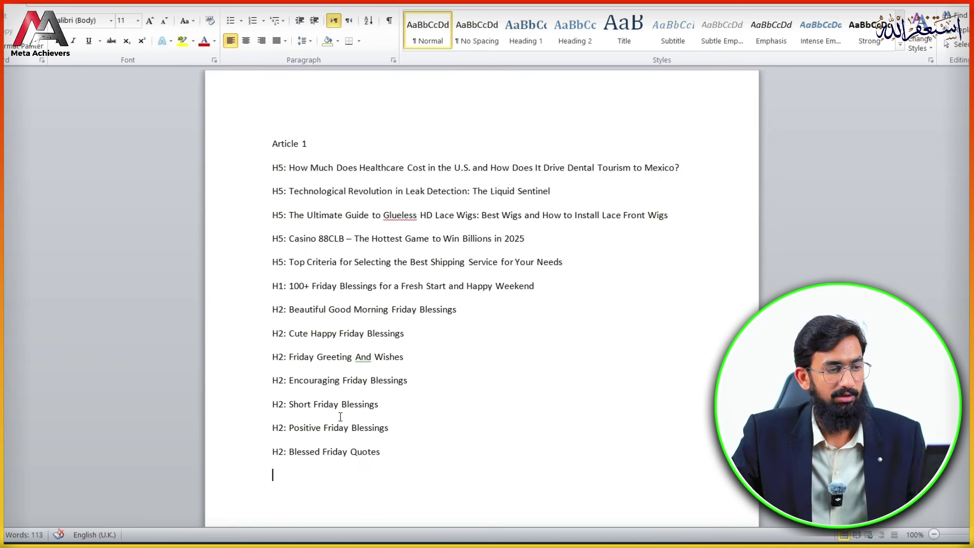
Add the line "Article 2" below the last heading of the Article 1 outline and start a new line beneath it
{"action": "left_click", "coordinate": [273, 475]}
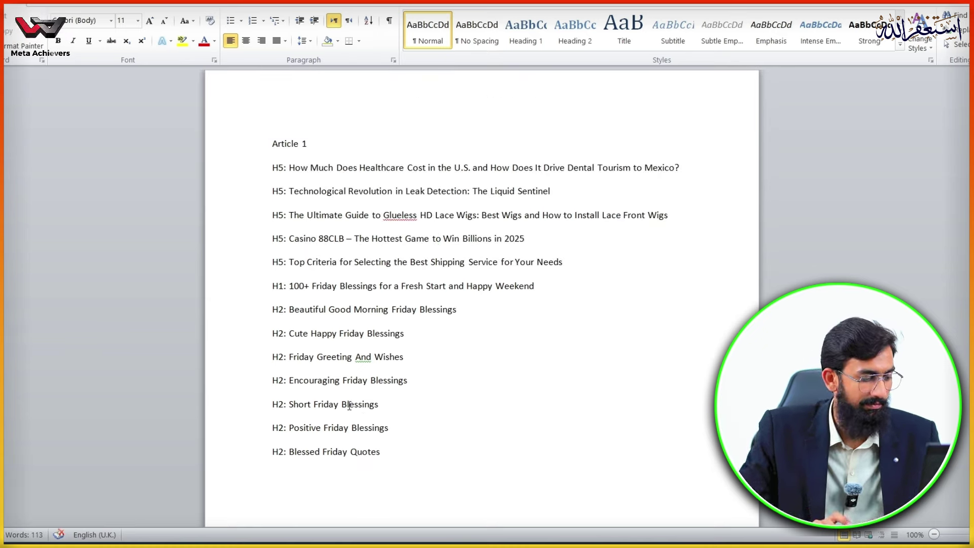
{"action": "type", "text": "Article 2"}
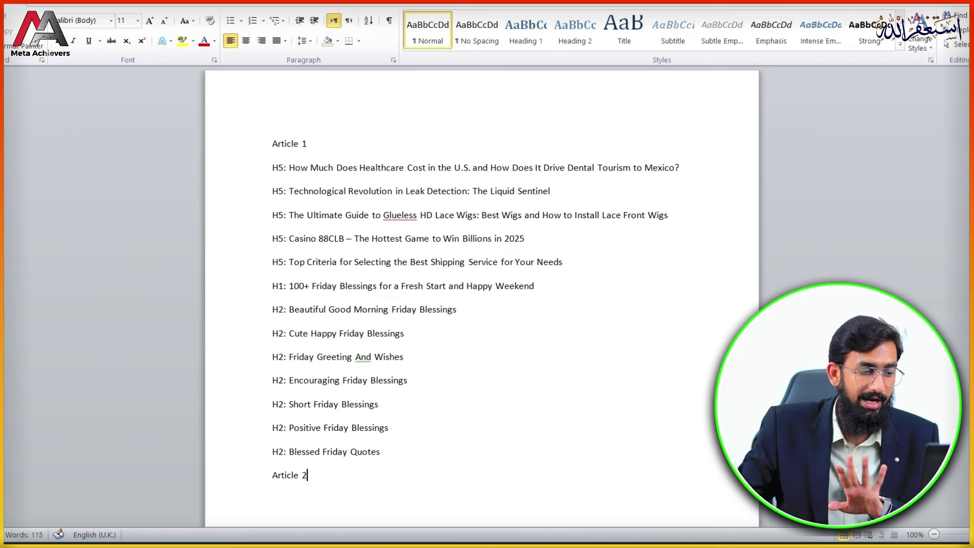
{"action": "key", "text": "Return"}
{"action": "scroll", "coordinate": [514, 252], "scroll_direction": "down", "scroll_amount": 2}
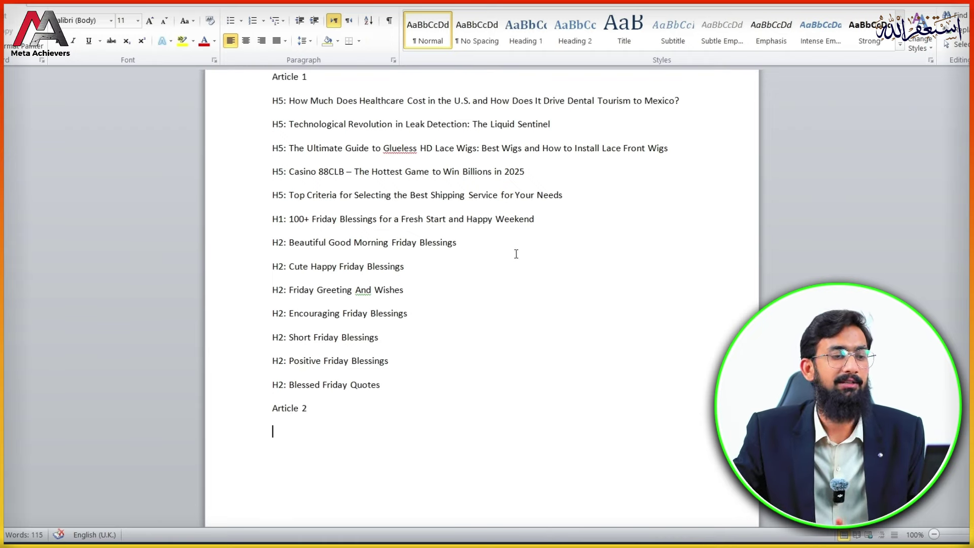
Apply the Heading 2 style to the "Article 1" line and insert an empty line below it
{"action": "scroll", "coordinate": [457, 213], "scroll_direction": "up", "scroll_amount": 3}
{"action": "triple_click", "coordinate": [288, 155]}
{"action": "left_click", "coordinate": [575, 31]}
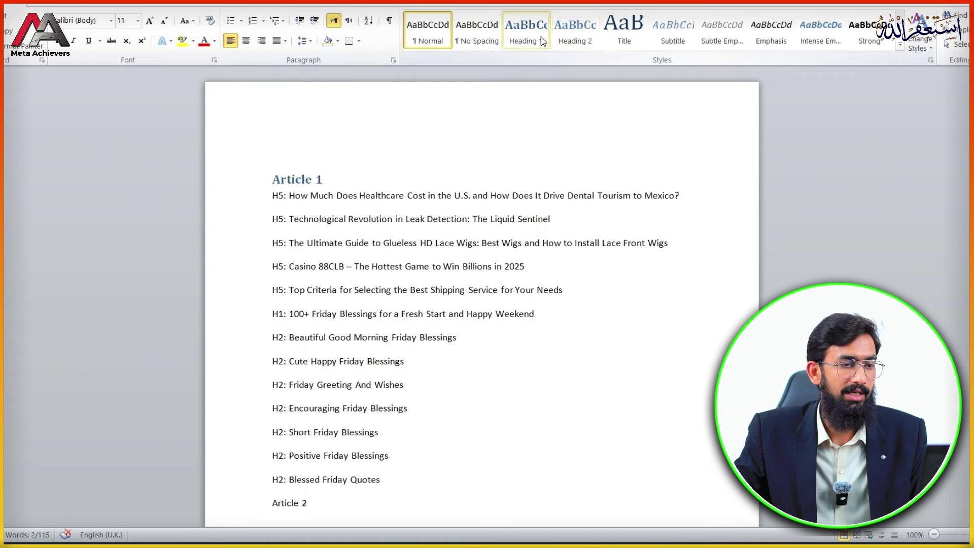
{"action": "left_click", "coordinate": [405, 371]}
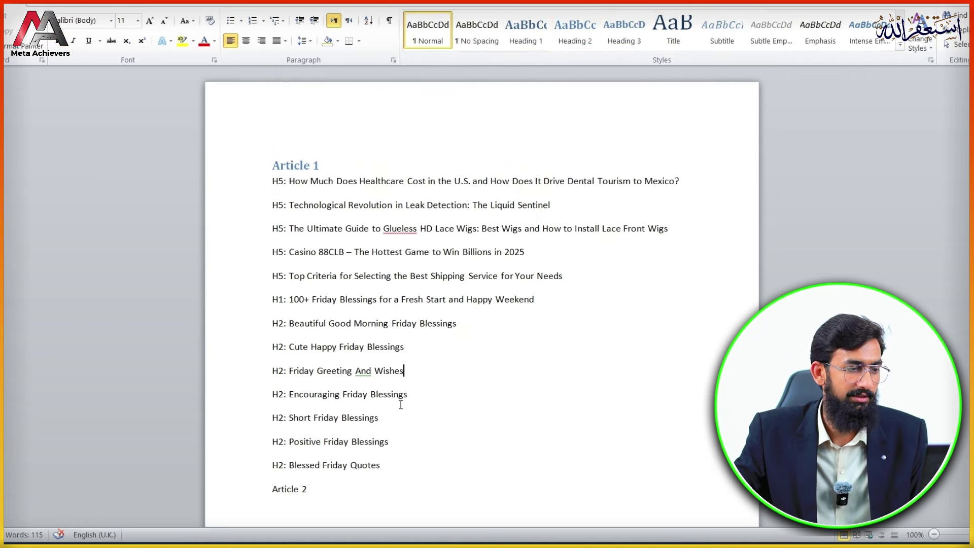
{"action": "left_click", "coordinate": [344, 165]}
{"action": "key", "text": "Return"}
{"action": "scroll", "coordinate": [345, 254], "scroll_direction": "down", "scroll_amount": 2}
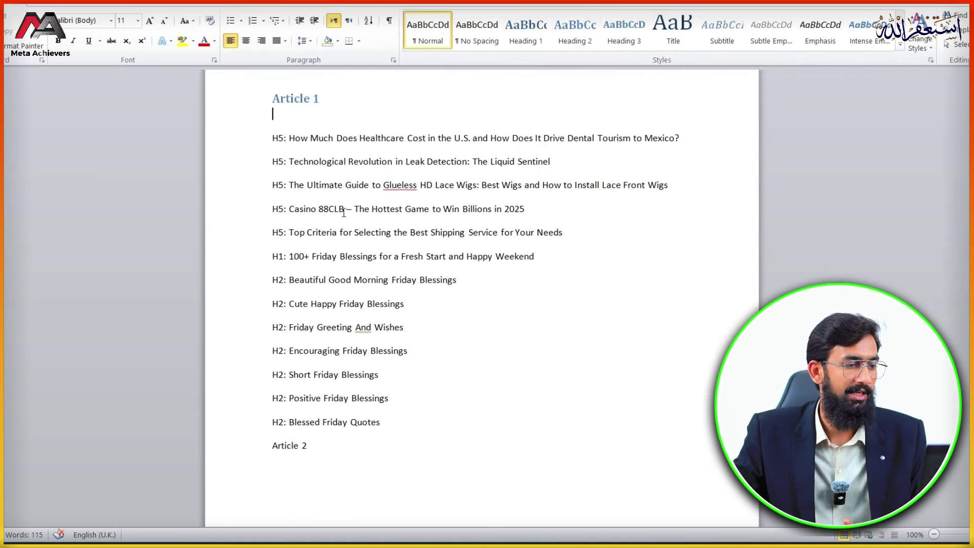
Apply the Heading 2 style to the "Article 2" line and add an empty line below it
{"action": "left_click_drag", "start_coordinate": [341, 445], "coordinate": [266, 455]}
{"action": "left_click", "coordinate": [401, 443]}
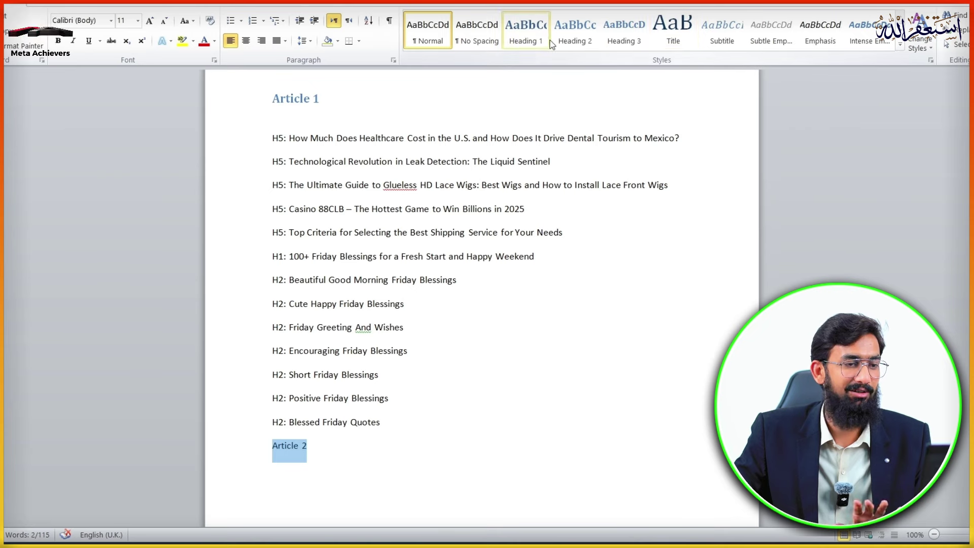
{"action": "left_click", "coordinate": [567, 42]}
{"action": "left_click", "coordinate": [502, 446]}
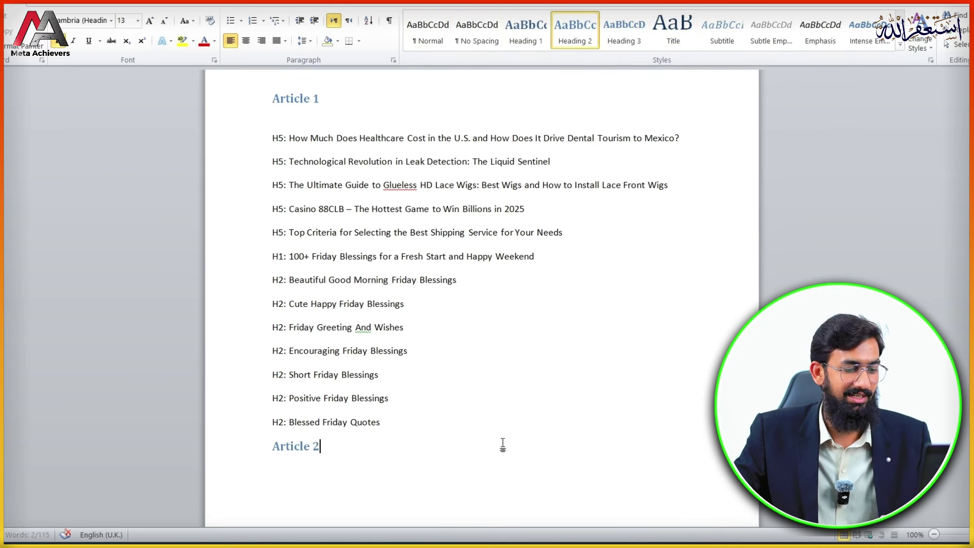
{"action": "key", "text": "Return"}
{"action": "scroll", "coordinate": [504, 442], "scroll_direction": "down", "scroll_amount": 1}
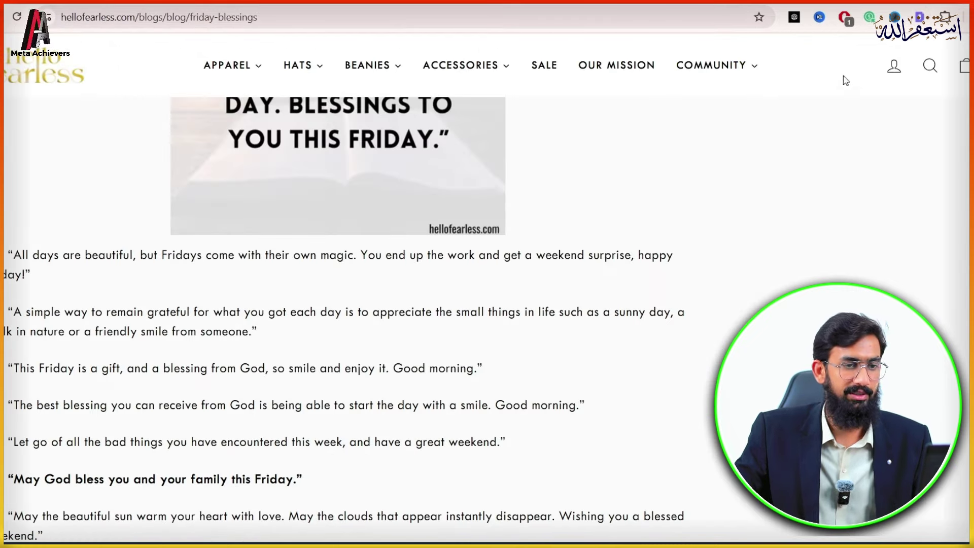
Copy the hellofearless.com article's full heading outline with the Detailed SEO extension and paste it below "Article 2" in Word
{"action": "left_click", "coordinate": [919, 17]}
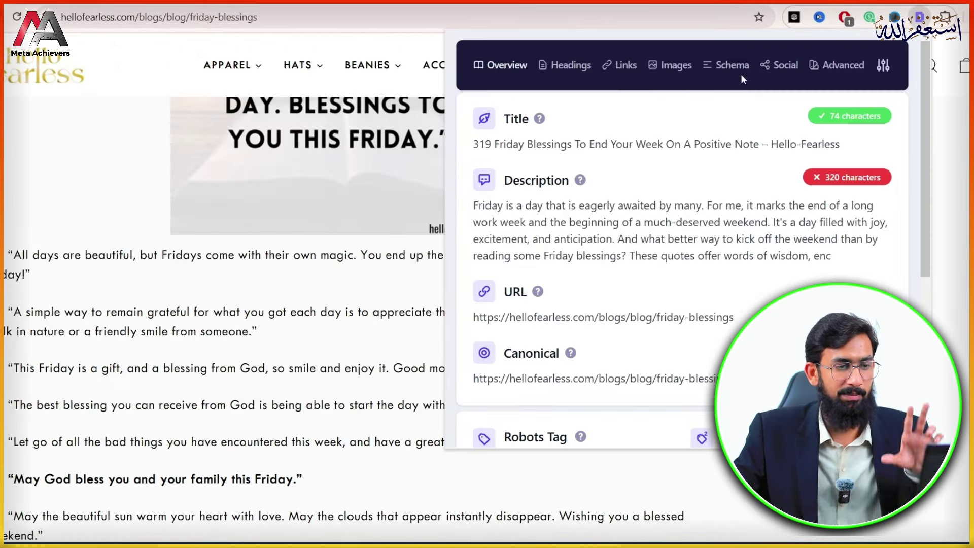
{"action": "left_click", "coordinate": [578, 67]}
{"action": "left_click", "coordinate": [871, 130]}
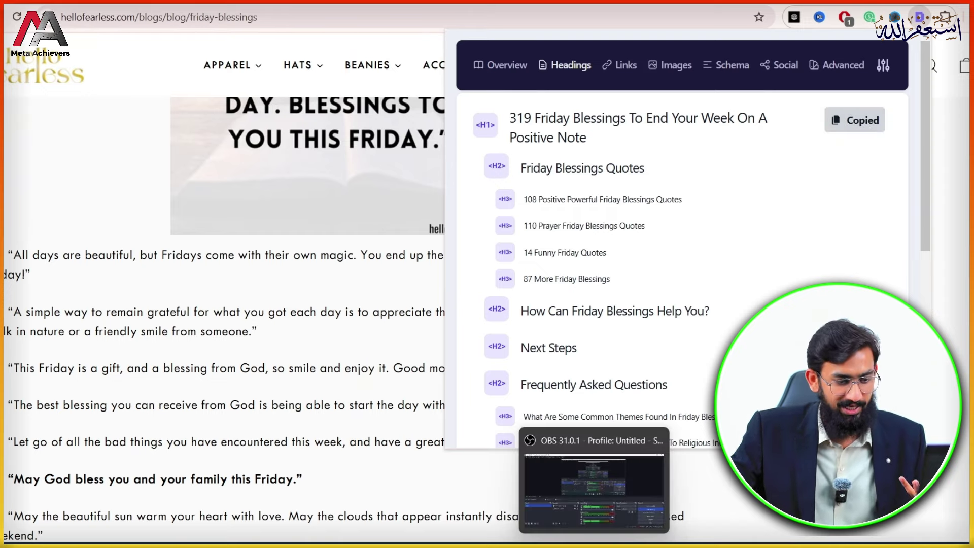
{"action": "left_click", "coordinate": [584, 543]}
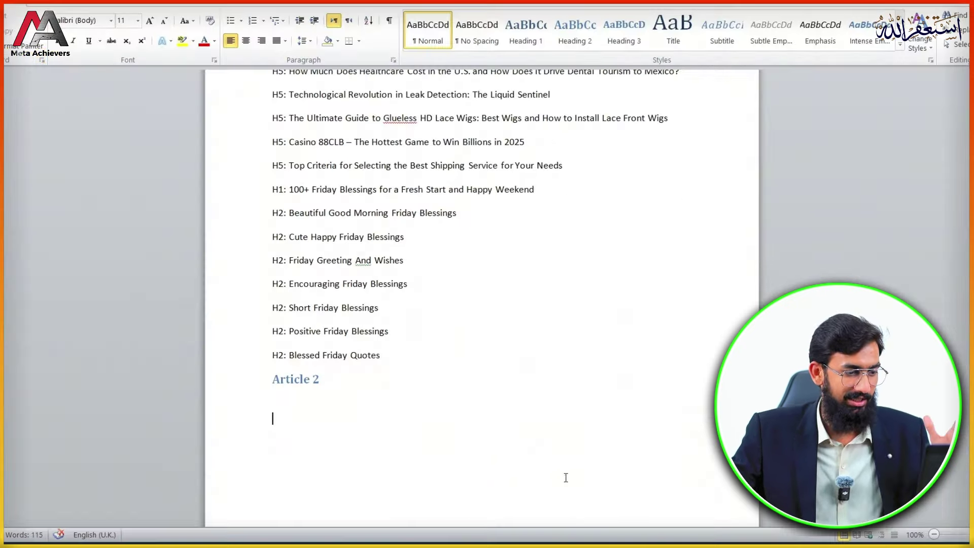
{"action": "key", "text": "ctrl+v"}
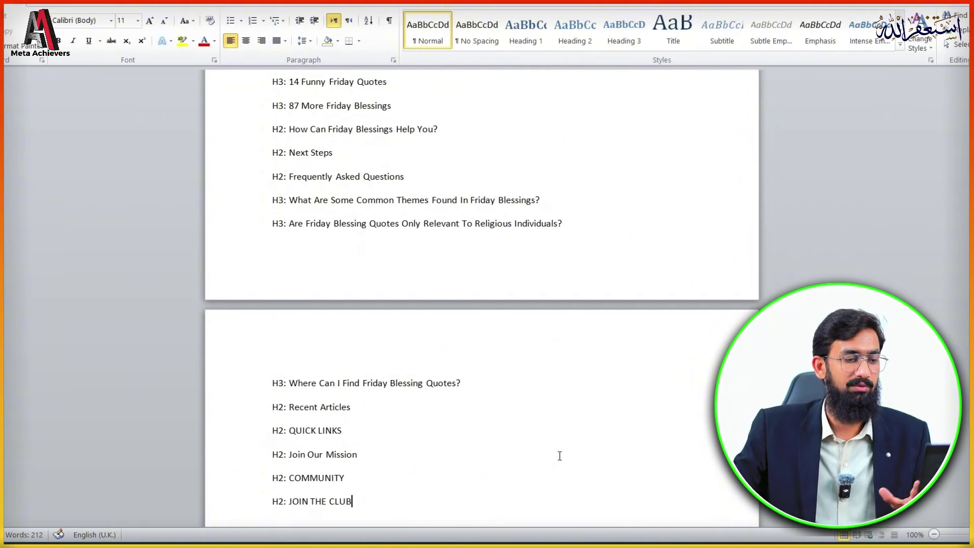
Delete the lines from "H2: Next Steps" through "H2: JOIN THE CLUB" at the end of the Article 2 outline
{"action": "scroll", "coordinate": [465, 222], "scroll_direction": "up", "scroll_amount": 5}
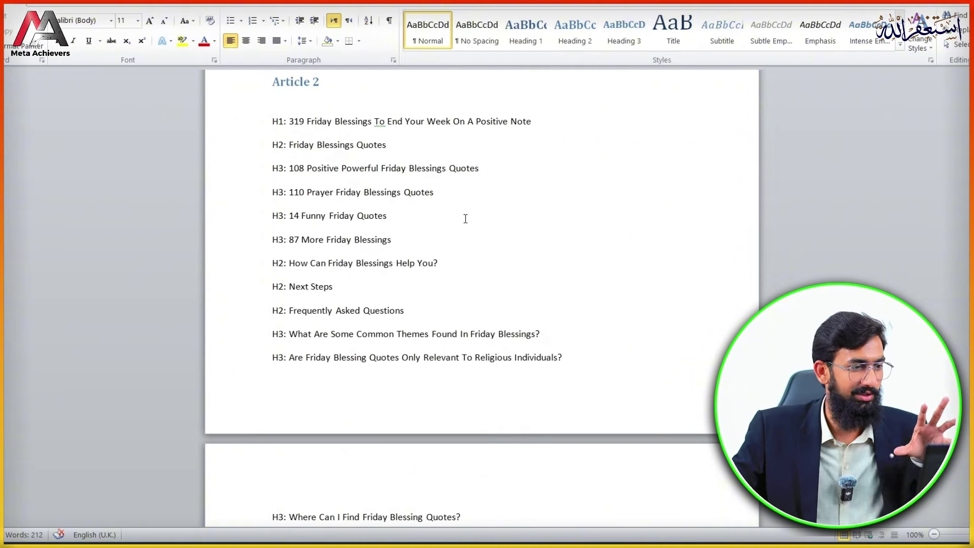
{"action": "scroll", "coordinate": [292, 165], "scroll_direction": "down", "scroll_amount": 3}
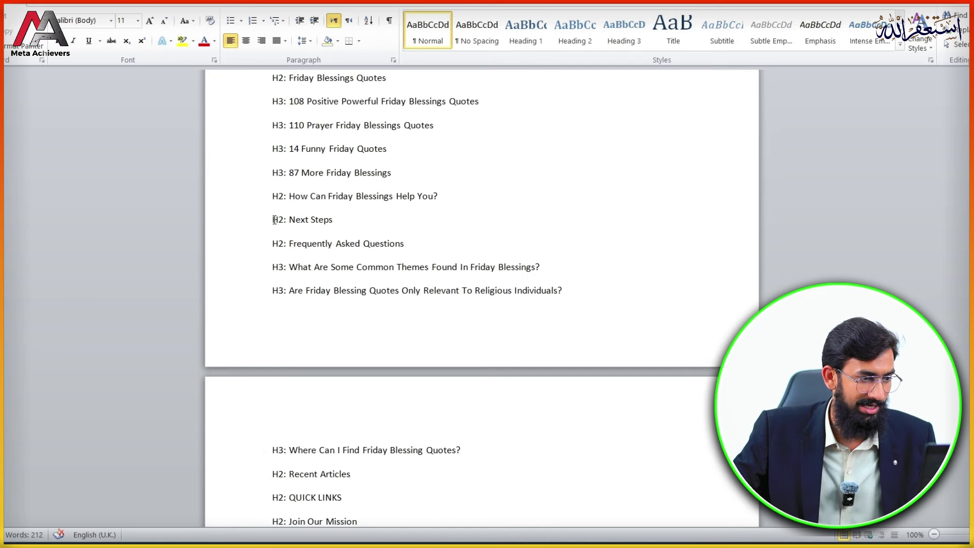
{"action": "left_click_drag", "start_coordinate": [274, 220], "coordinate": [395, 447]}
{"action": "key", "text": "Delete"}
{"action": "scroll", "coordinate": [402, 289], "scroll_direction": "up", "scroll_amount": 6}
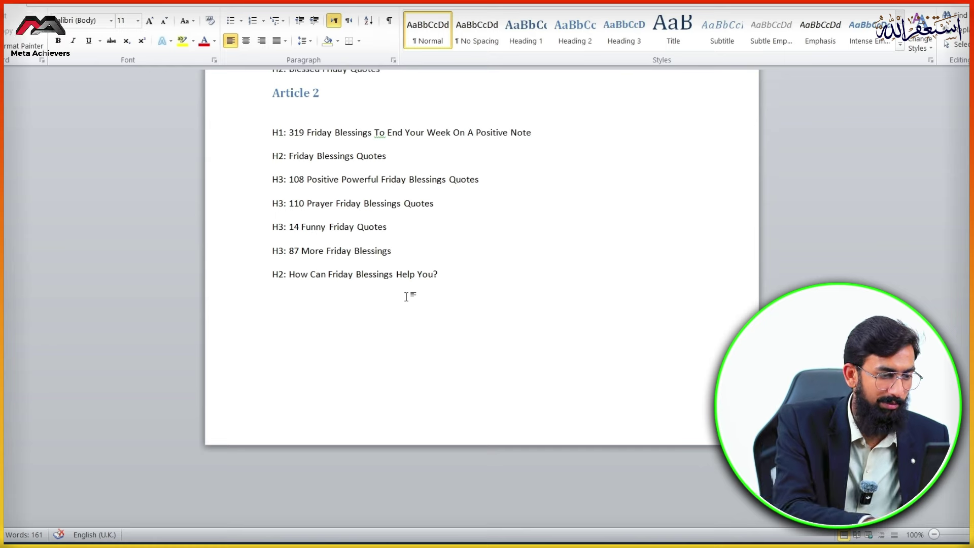
Add the line "Article 3" below the Article 2 outline in the Heading 2 style and start a new line beneath it
{"action": "type", "text": "Article 3"}
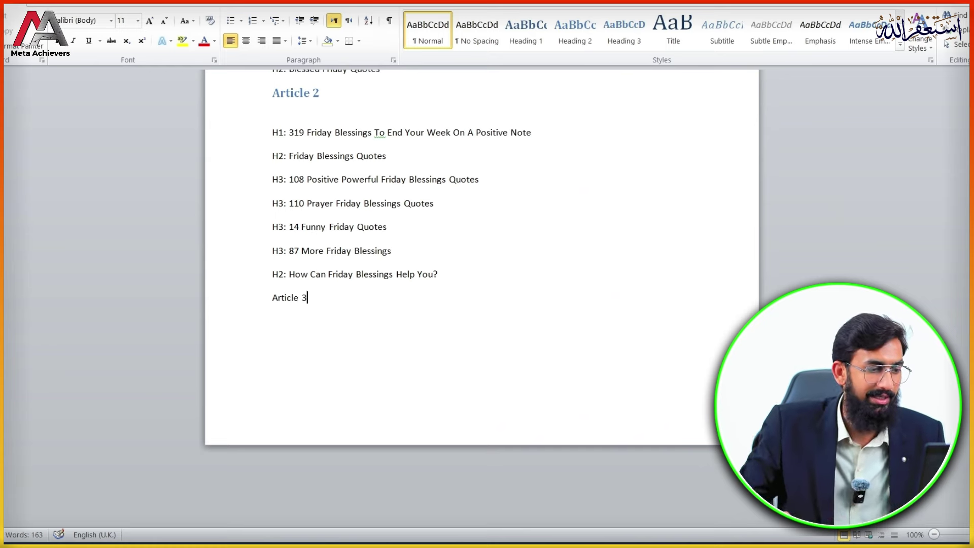
{"action": "key", "text": "ctrl+a"}
{"action": "left_click", "coordinate": [307, 297]}
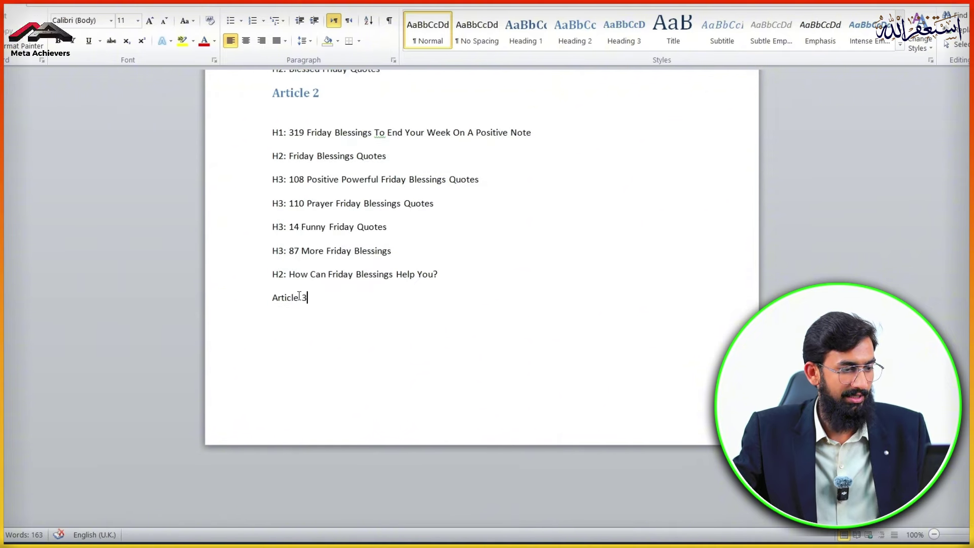
{"action": "key", "text": "shift+Left"}
{"action": "key", "text": "shift+Home"}
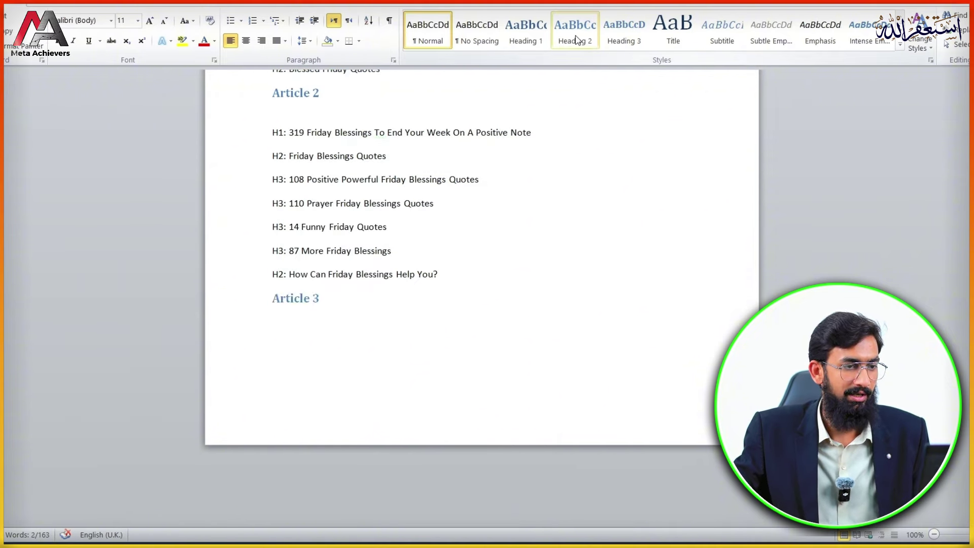
{"action": "left_click", "coordinate": [575, 30]}
{"action": "left_click", "coordinate": [426, 309]}
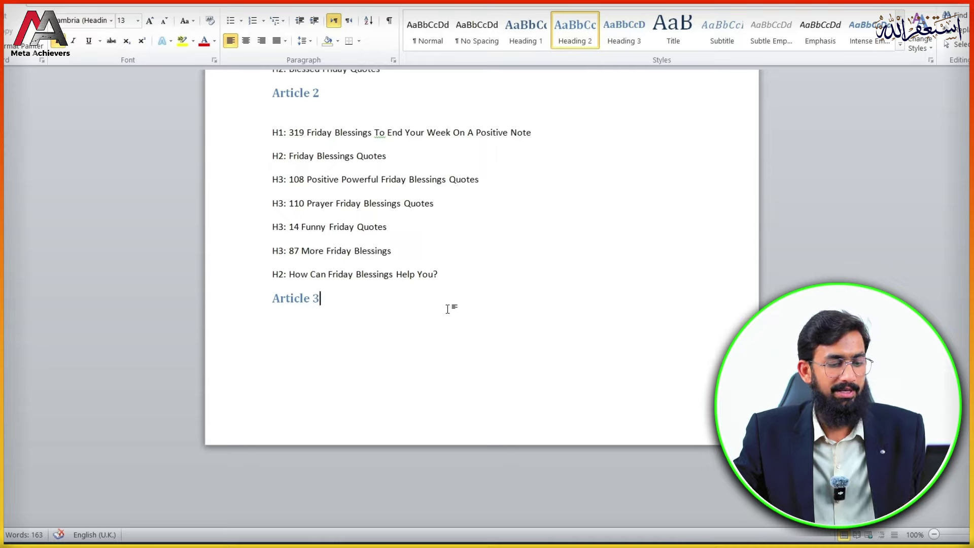
{"action": "key", "text": "Return"}
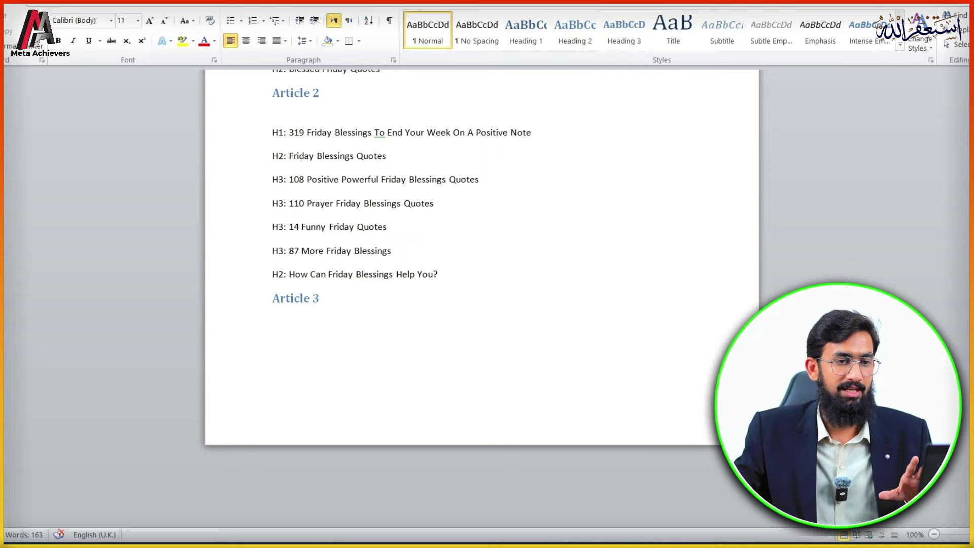
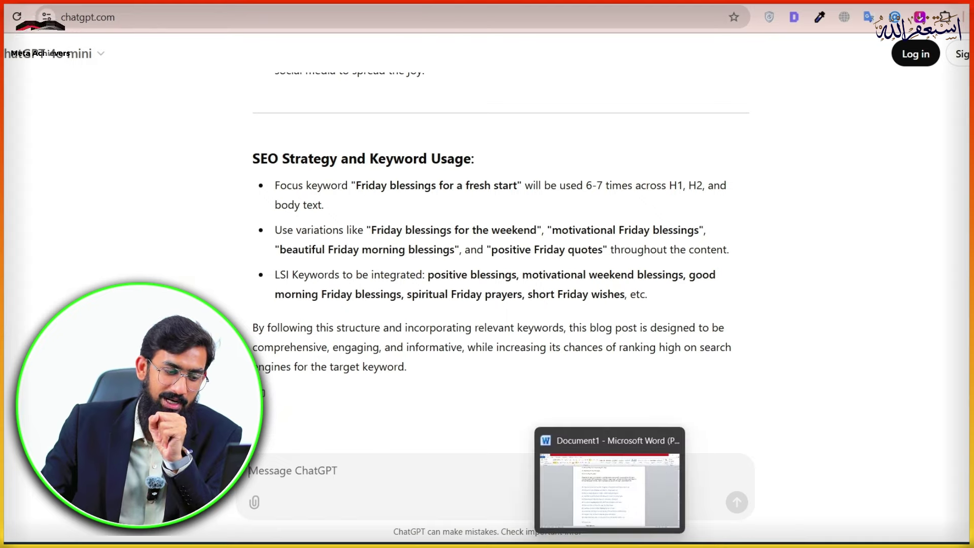
Copy the full text under "Third Prompt For Complete Article(3)" in the Google Docs prompts document and paste it into ChatGPT's message box
{"action": "key", "text": "alt+Tab"}
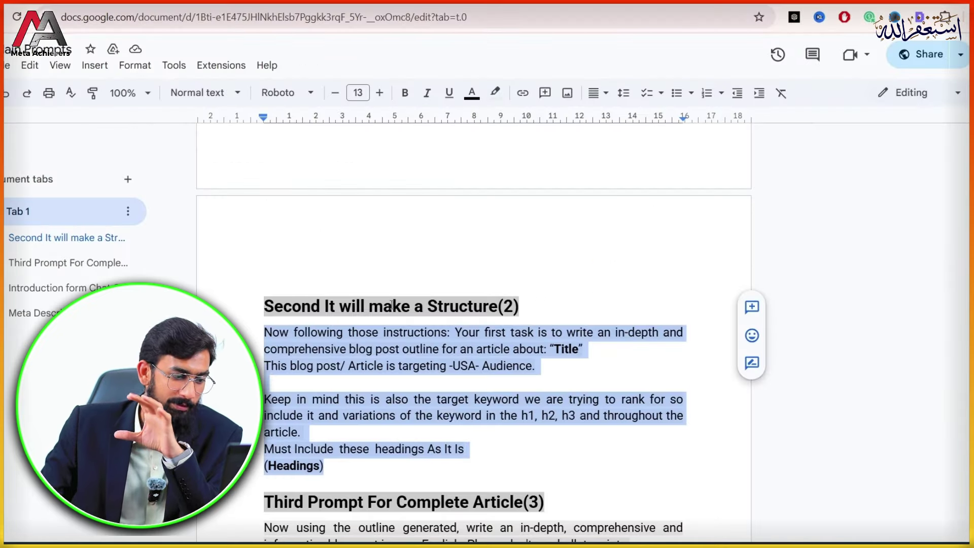
{"action": "scroll", "coordinate": [264, 272], "scroll_direction": "down", "scroll_amount": 5}
{"action": "left_click_drag", "start_coordinate": [257, 255], "coordinate": [659, 258]}
{"action": "scroll", "coordinate": [567, 431], "scroll_direction": "up", "scroll_amount": 4}
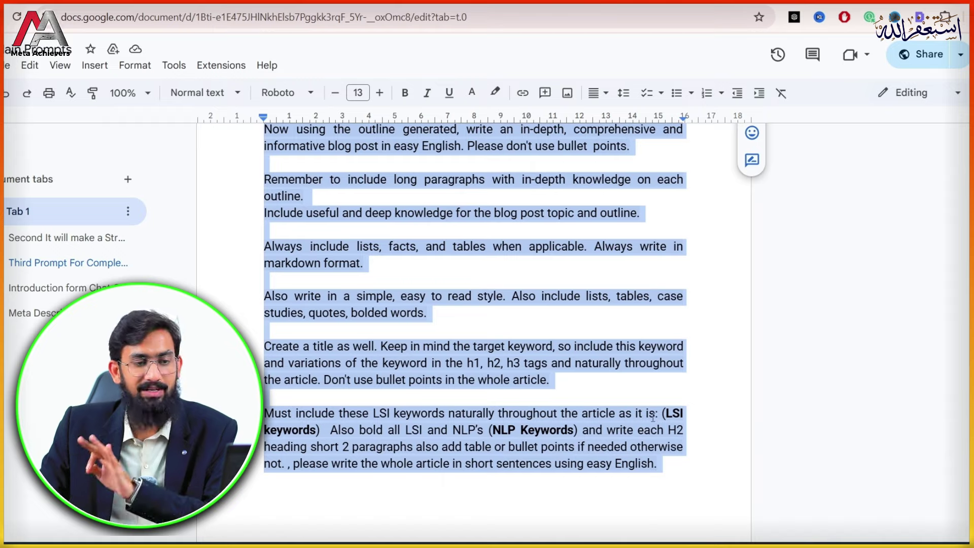
{"action": "key", "text": "ctrl+Tab"}
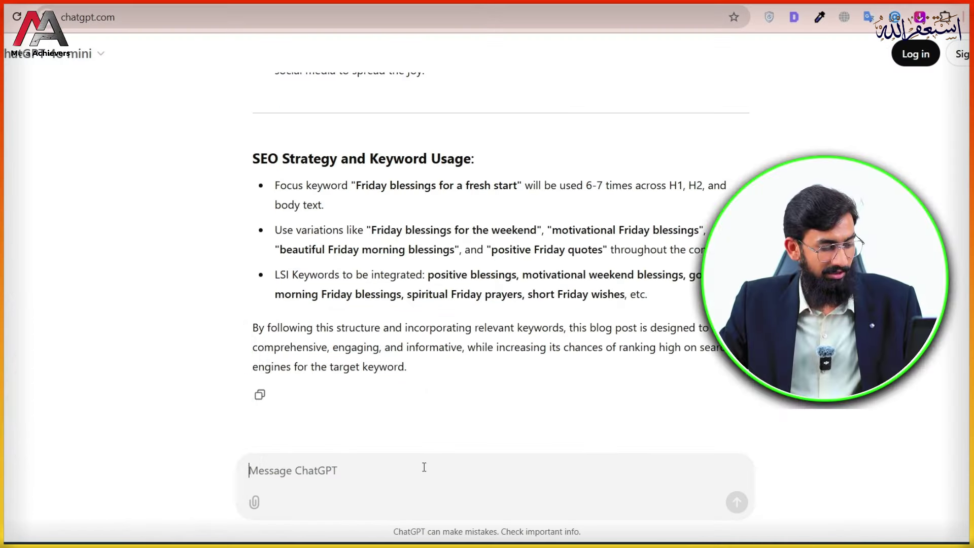
{"action": "key", "text": "ctrl+v"}
Replace the "LSI keywords" placeholder in the ChatGPT prompt with the list of 20 LSI keywords copied from the Word document
{"action": "scroll", "coordinate": [452, 394], "scroll_direction": "down", "scroll_amount": 2}
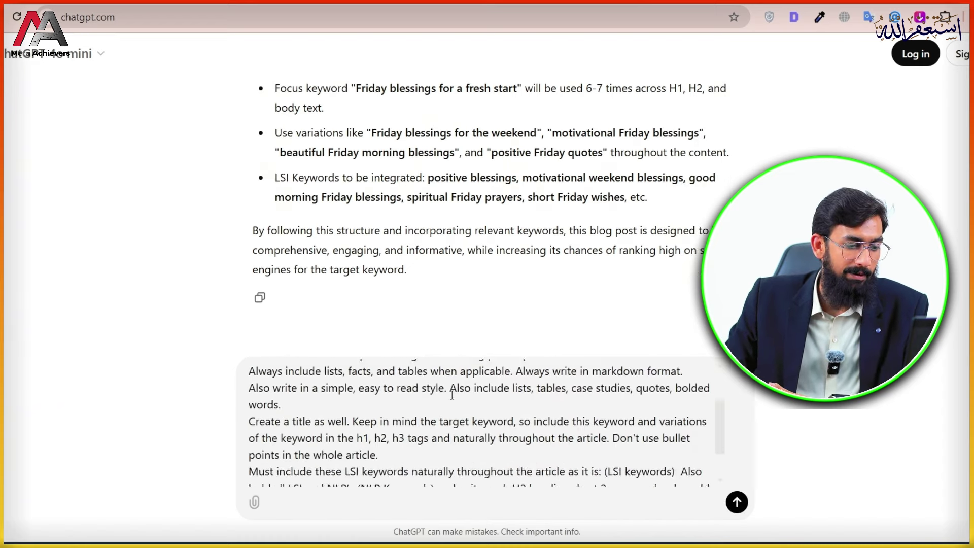
{"action": "scroll", "coordinate": [482, 401], "scroll_direction": "up", "scroll_amount": 1}
{"action": "scroll", "coordinate": [558, 416], "scroll_direction": "down", "scroll_amount": 3}
{"action": "left_click", "coordinate": [602, 422]}
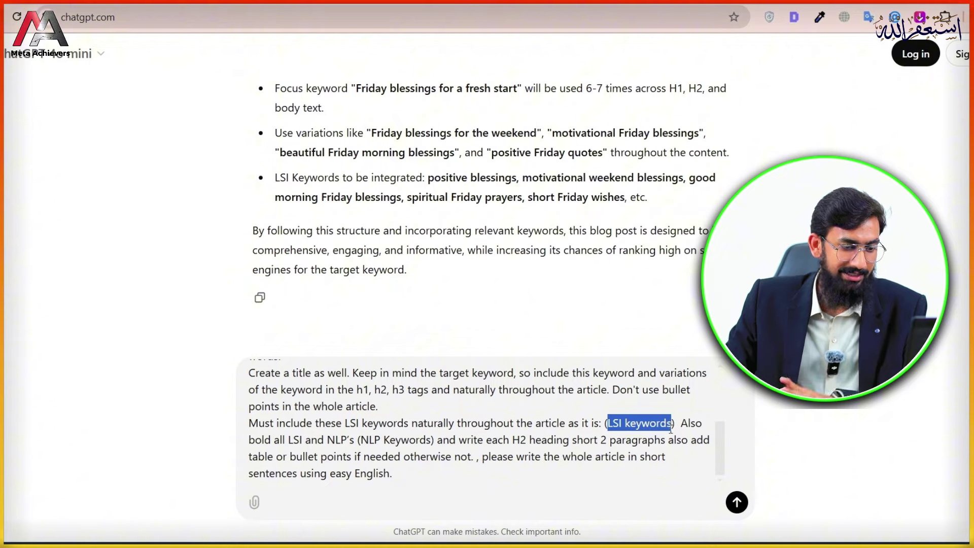
{"action": "key", "text": "BackSpace"}
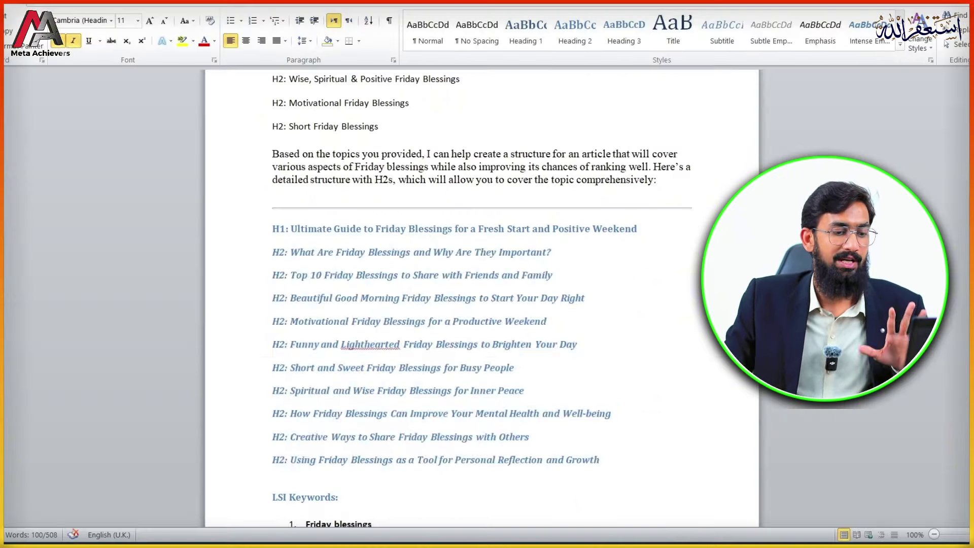
{"action": "left_click_drag", "start_coordinate": [272, 252], "coordinate": [535, 432]}
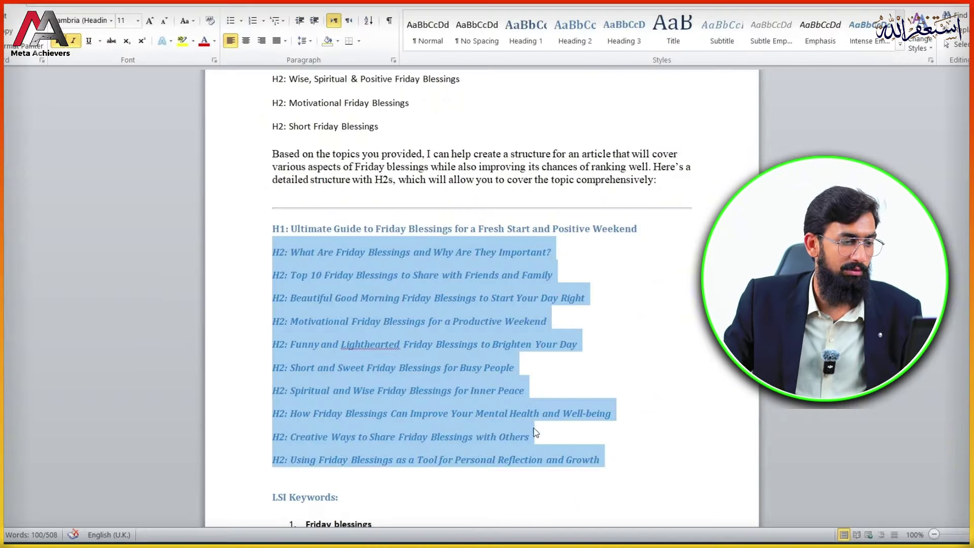
{"action": "scroll", "coordinate": [467, 323], "scroll_direction": "down", "scroll_amount": 4}
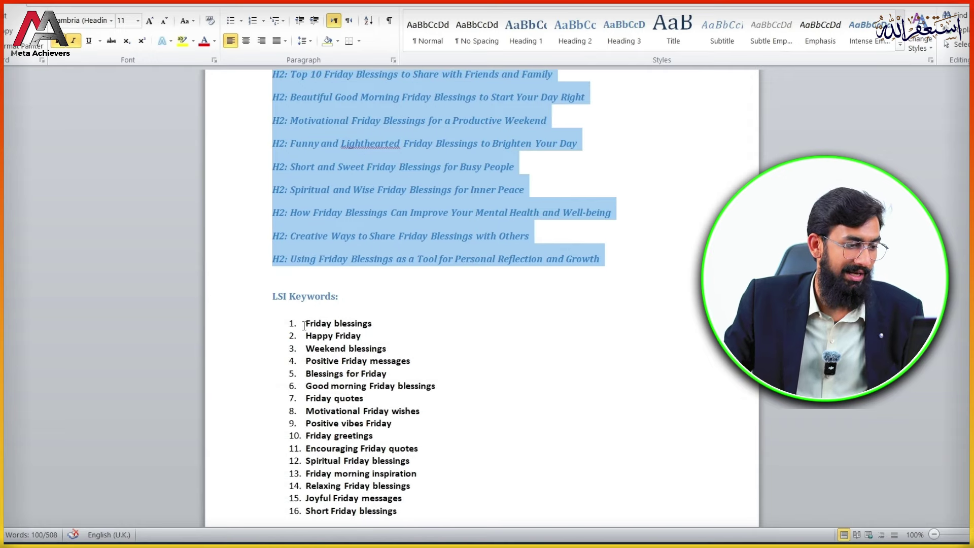
{"action": "left_click_drag", "start_coordinate": [305, 325], "coordinate": [418, 337]}
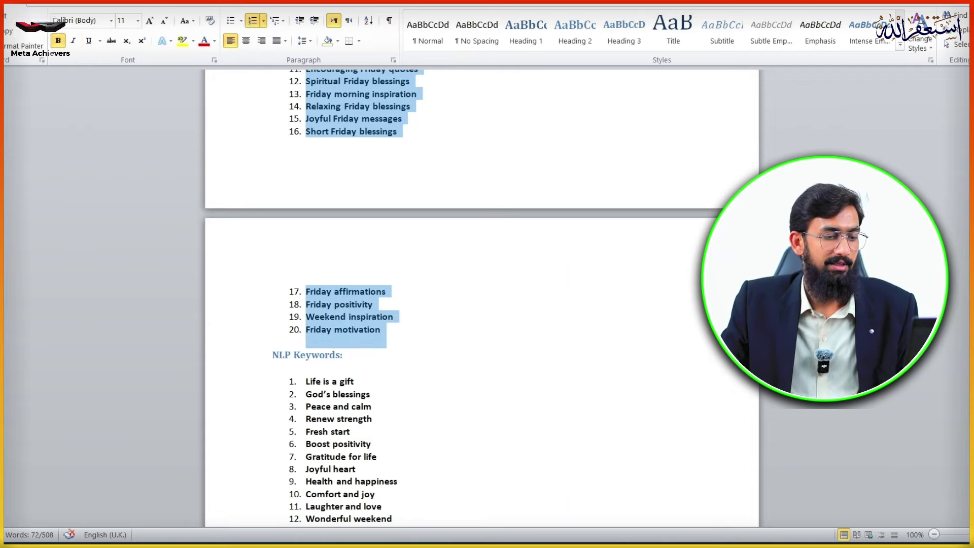
{"action": "left_click", "coordinate": [608, 426]}
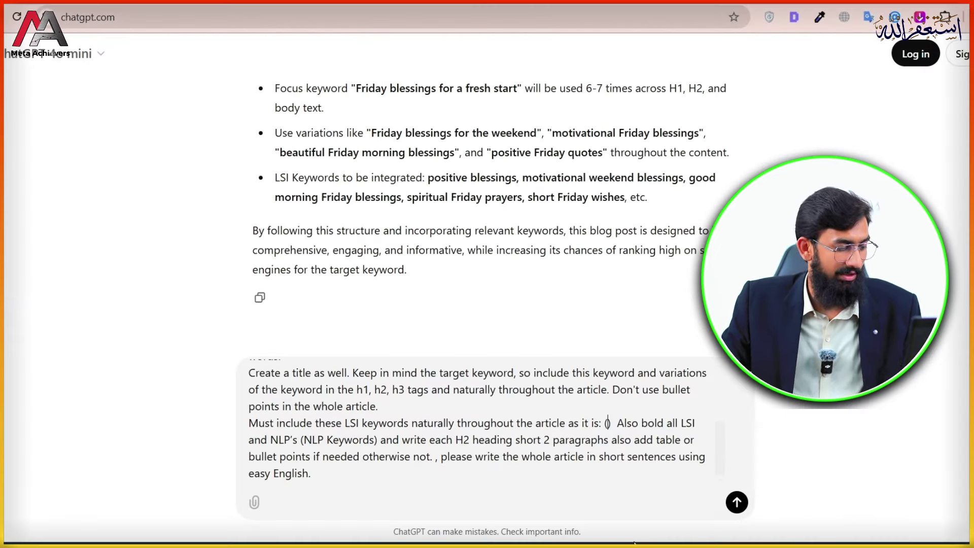
{"action": "key", "text": "ctrl+v"}
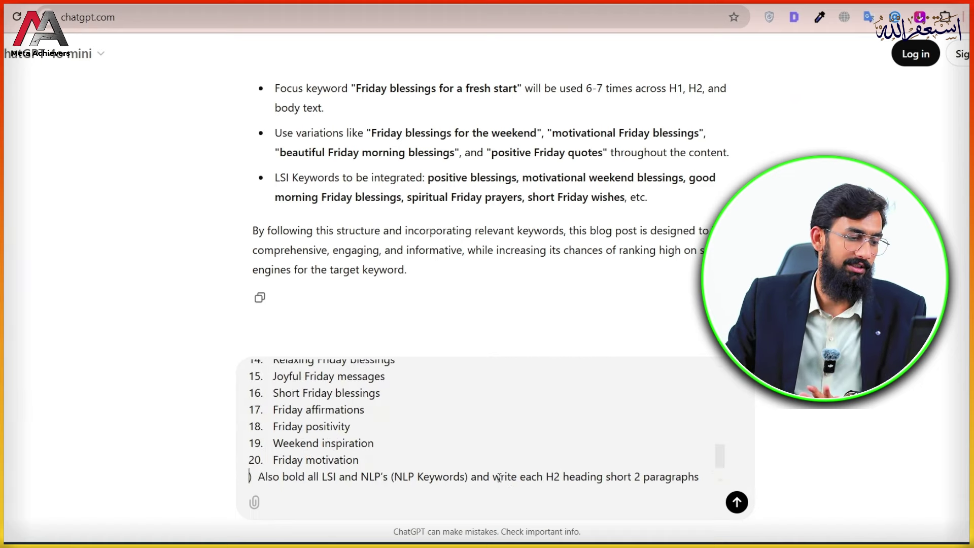
Replace the "NLP Keywords" placeholder in the ChatGPT prompt with the 20 NLP keywords copied from the Word document and send the prompt
{"action": "scroll", "coordinate": [452, 439], "scroll_direction": "down", "scroll_amount": 1}
{"action": "left_click_drag", "start_coordinate": [464, 442], "coordinate": [397, 440]}
{"action": "key", "text": "BackSpace"}
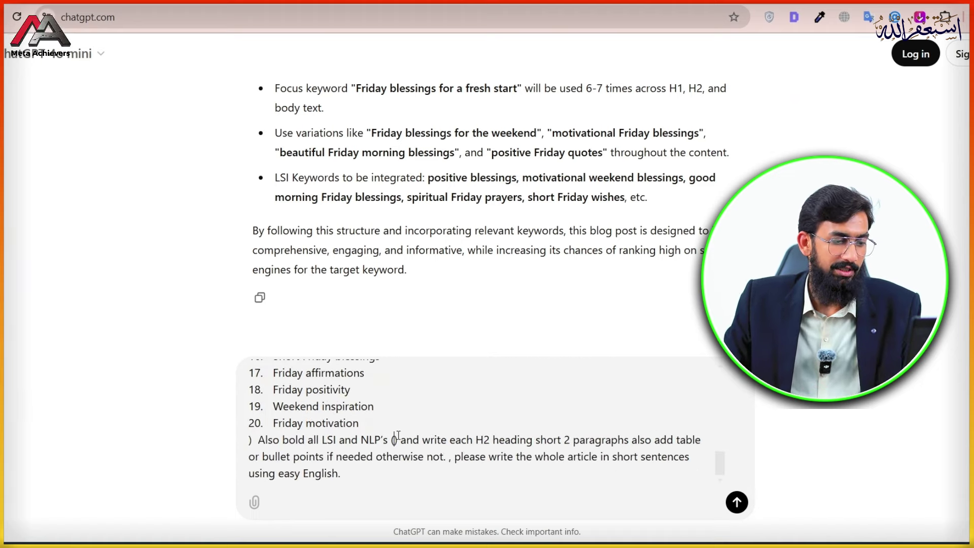
{"action": "mouse_move", "coordinate": [578, 545]}
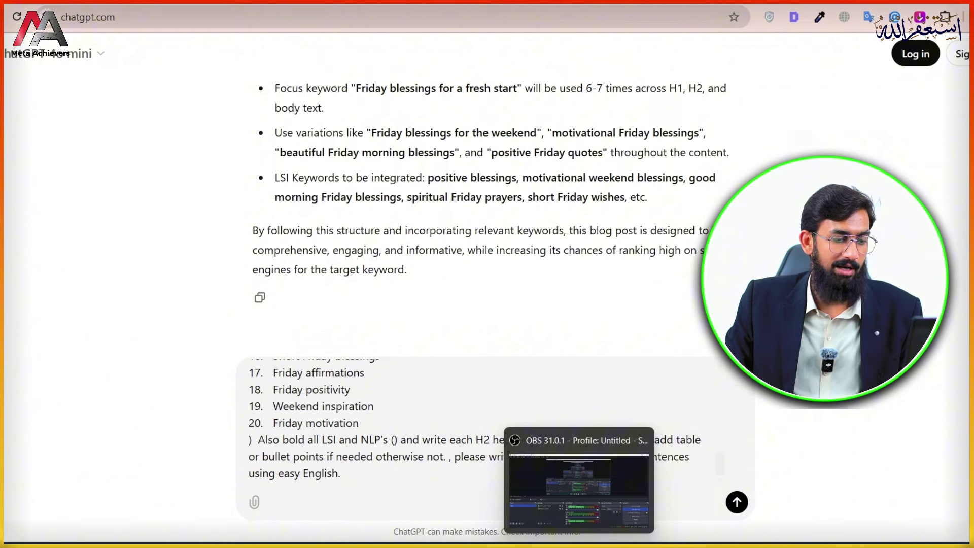
{"action": "key", "text": "alt+Tab"}
{"action": "left_click_drag", "start_coordinate": [308, 379], "coordinate": [378, 428]}
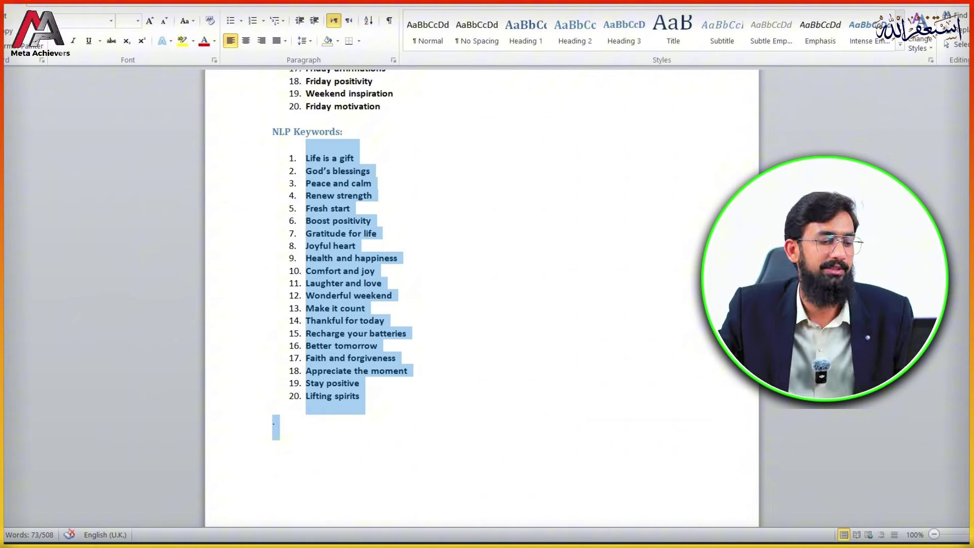
{"action": "key", "text": "alt+Tab"}
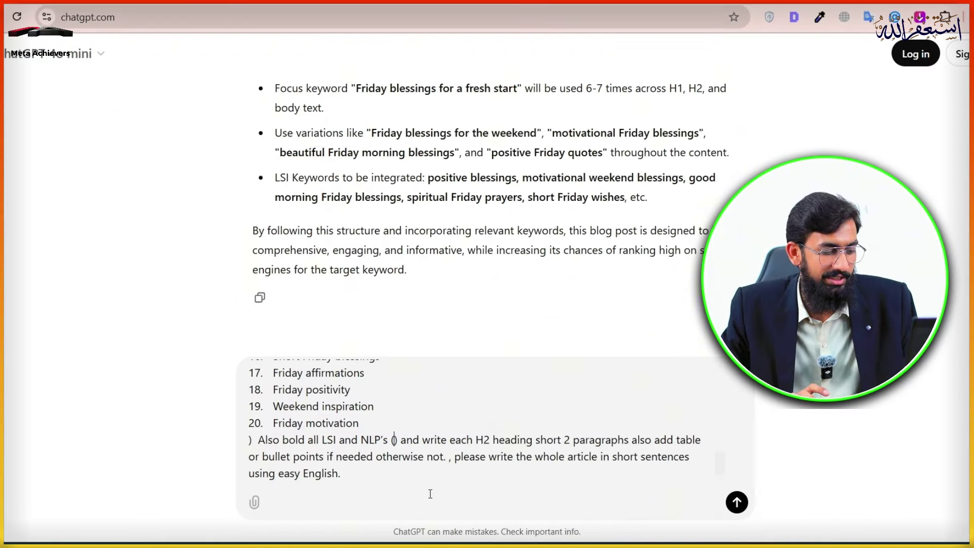
{"action": "key", "text": "ctrl+v"}
{"action": "scroll", "coordinate": [426, 481], "scroll_direction": "down", "scroll_amount": 1}
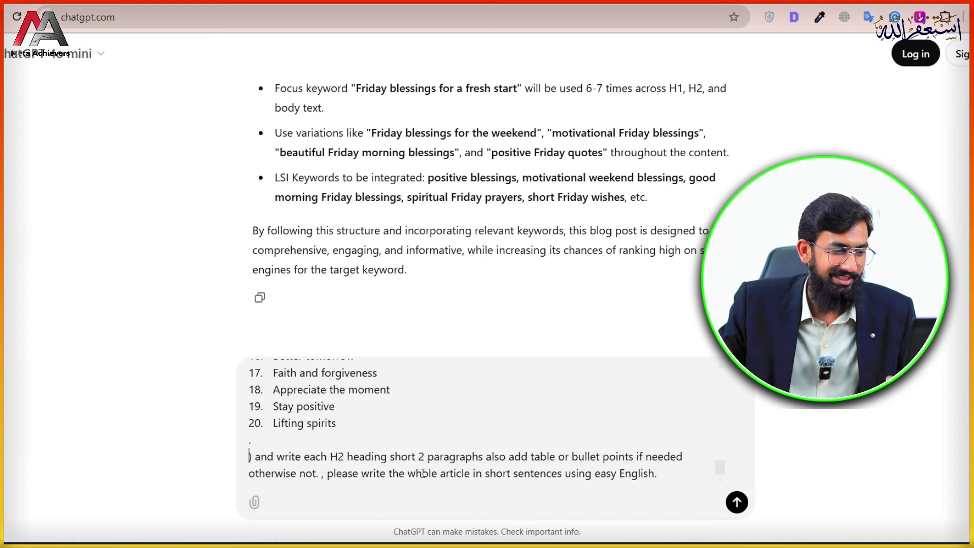
{"action": "left_click", "coordinate": [740, 508]}
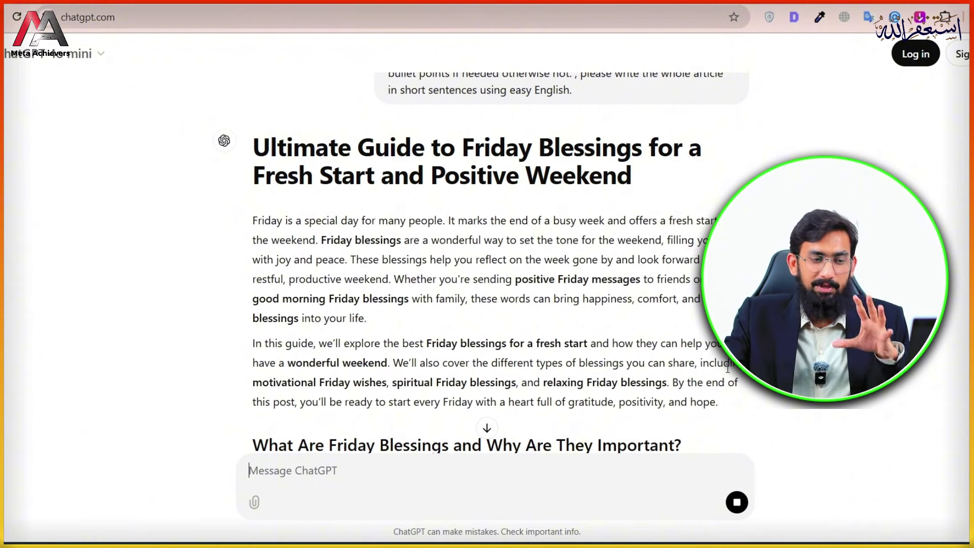
Copy ChatGPT's complete generated article and paste it below the NLP Keywords list in the Word document
{"action": "scroll", "coordinate": [676, 156], "scroll_direction": "down", "scroll_amount": 20}
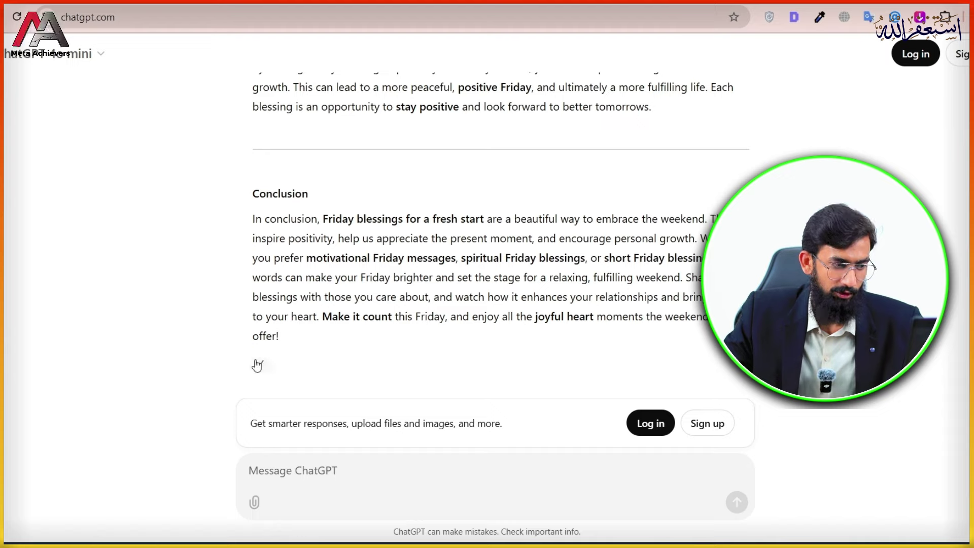
{"action": "mouse_move", "coordinate": [579, 546]}
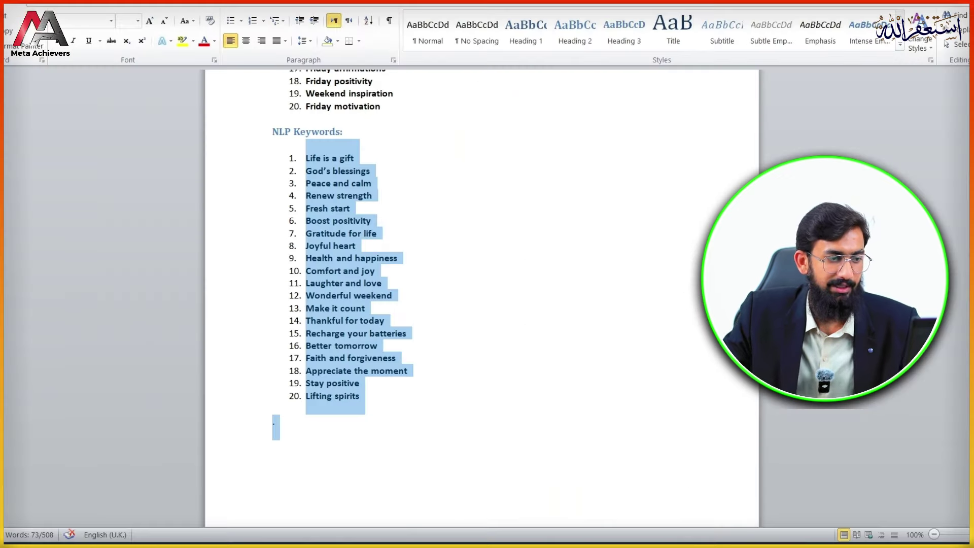
{"action": "left_click", "coordinate": [450, 482]}
{"action": "key", "text": "ctrl+v"}
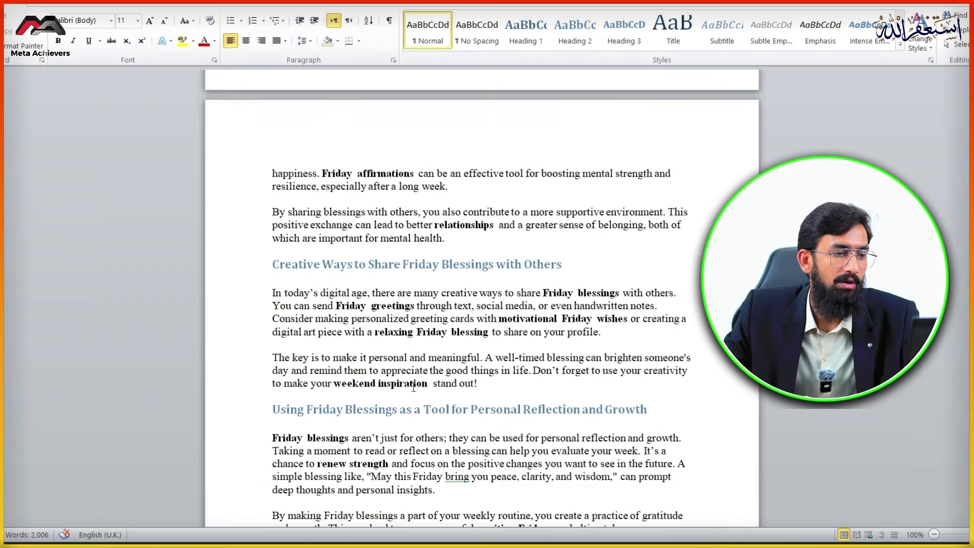
Delete the two introductory paragraphs under the article title "Ultimate Guide to Friday Blessings" and start an empty line in their place
{"action": "scroll", "coordinate": [404, 368], "scroll_direction": "up", "scroll_amount": 6}
{"action": "scroll", "coordinate": [404, 367], "scroll_direction": "up", "scroll_amount": 10}
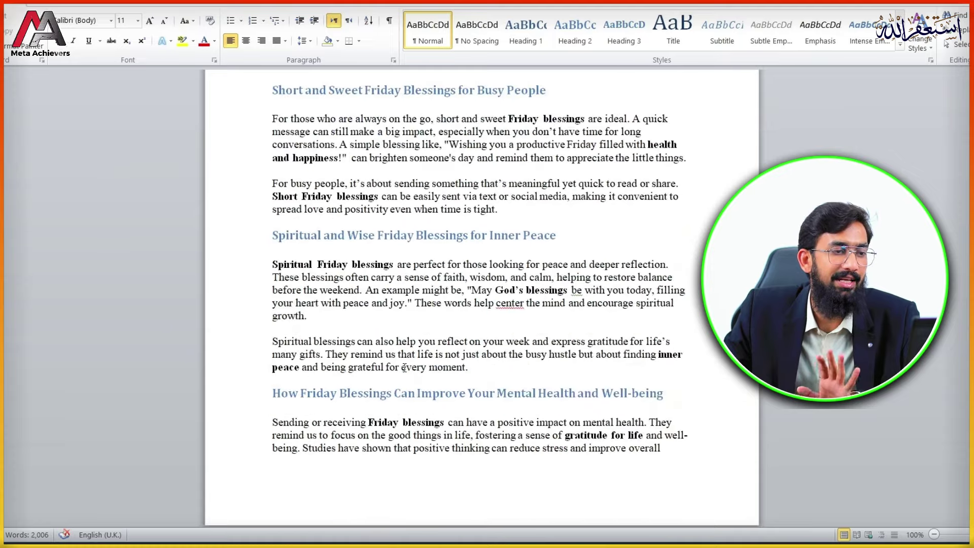
{"action": "scroll", "coordinate": [404, 368], "scroll_direction": "up", "scroll_amount": 12}
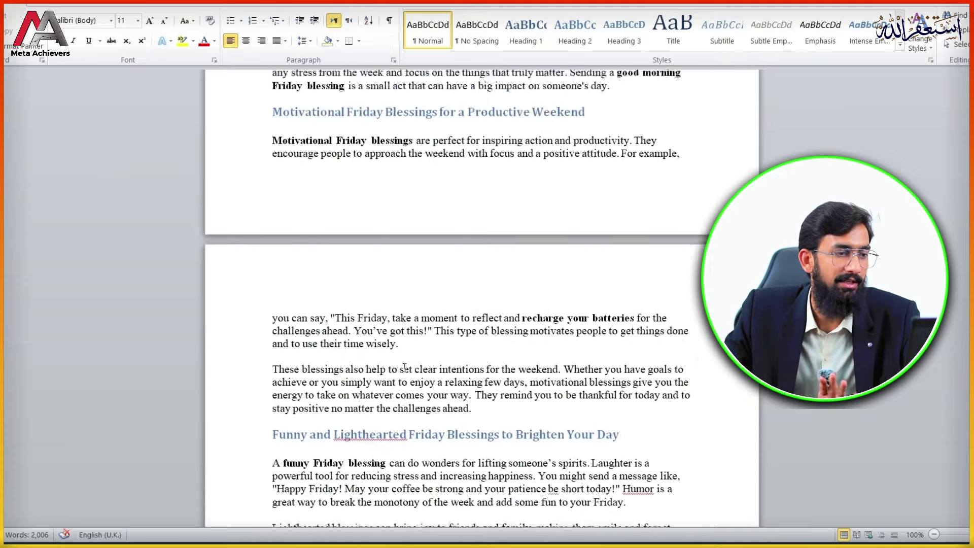
{"action": "scroll", "coordinate": [405, 368], "scroll_direction": "up", "scroll_amount": 2}
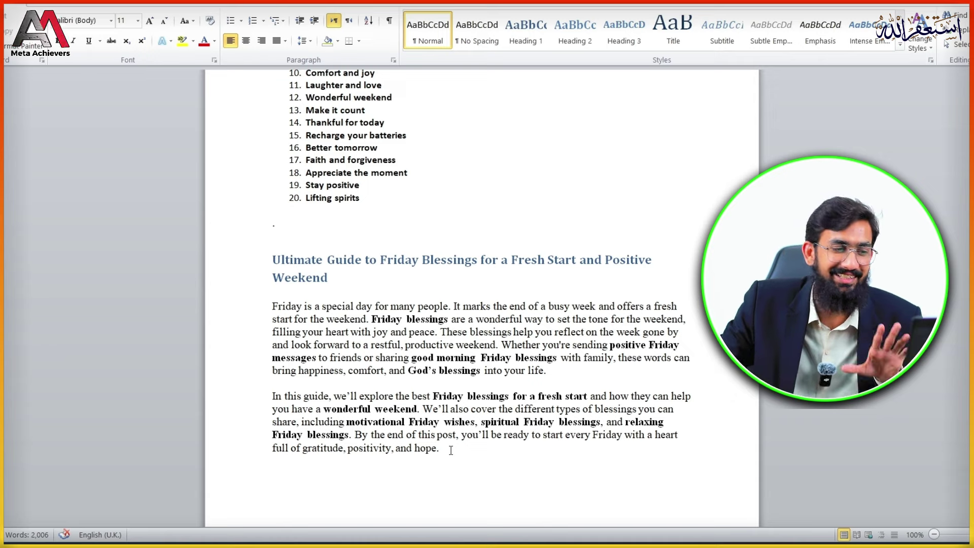
{"action": "scroll", "coordinate": [439, 212], "scroll_direction": "up", "scroll_amount": 2}
{"action": "scroll", "coordinate": [441, 211], "scroll_direction": "down", "scroll_amount": 3}
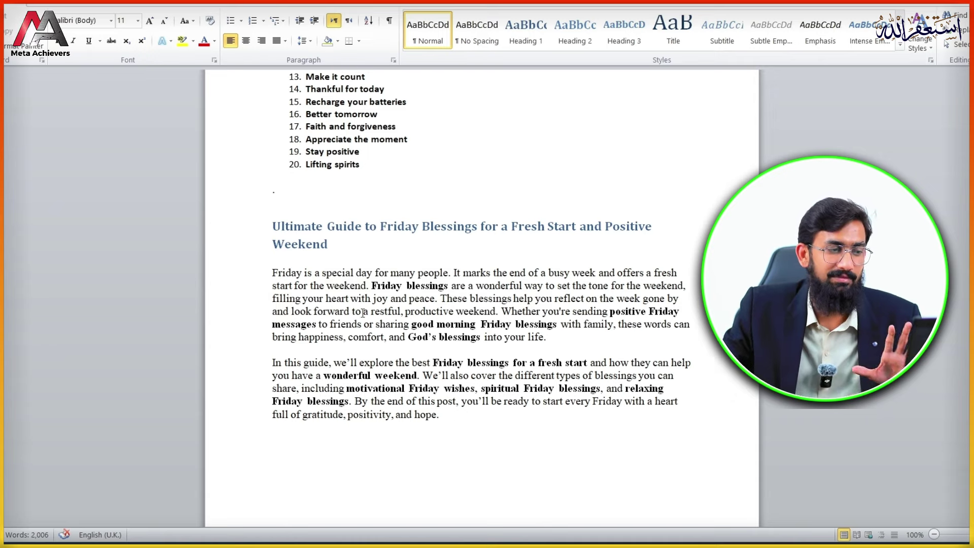
{"action": "left_click_drag", "start_coordinate": [279, 279], "coordinate": [453, 412]}
{"action": "key", "text": "Delete"}
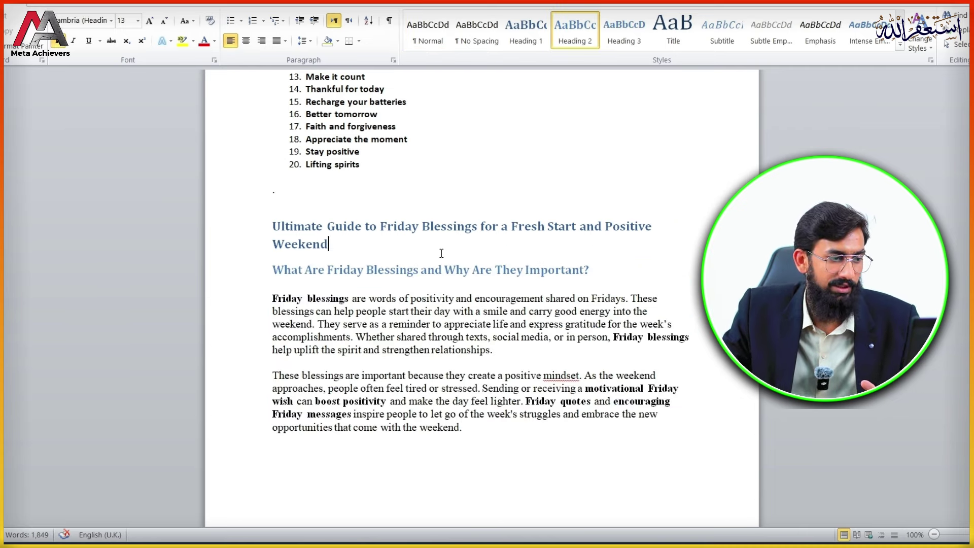
{"action": "key", "text": "Return"}
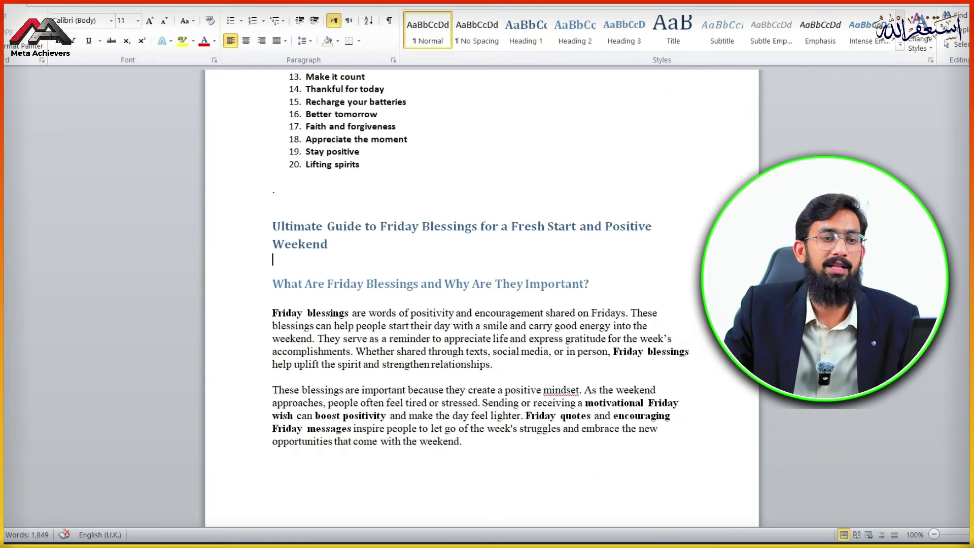
Copy the prompt under "Introduction form Chat GPT" in the Google Docs prompts document and paste it into ChatGPT's message box
{"action": "key", "text": "alt+Tab"}
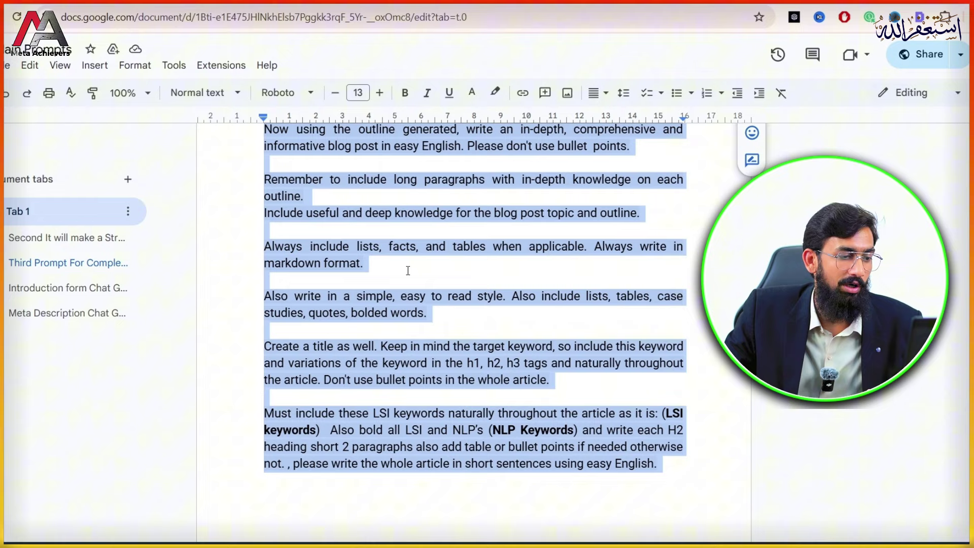
{"action": "left_click", "coordinate": [407, 312]}
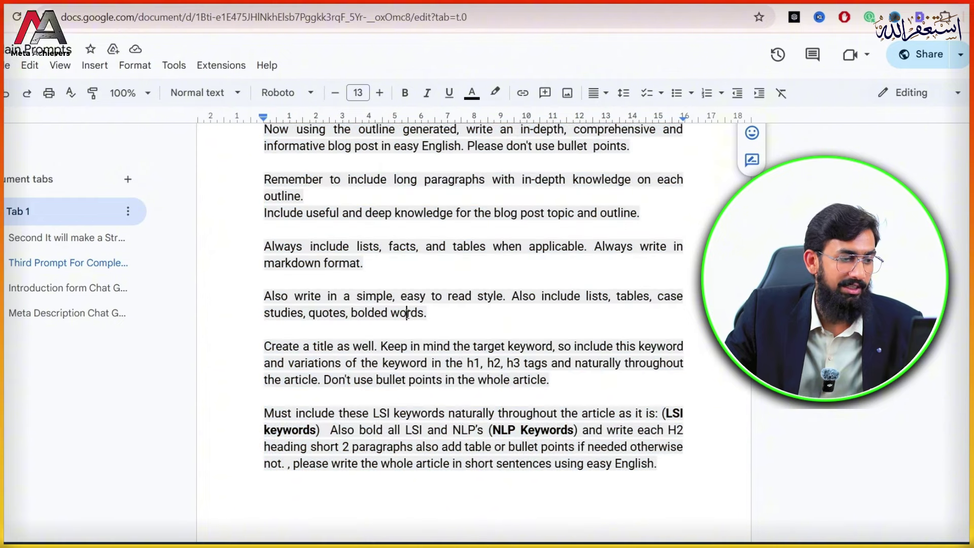
{"action": "scroll", "coordinate": [461, 354], "scroll_direction": "down", "scroll_amount": 10}
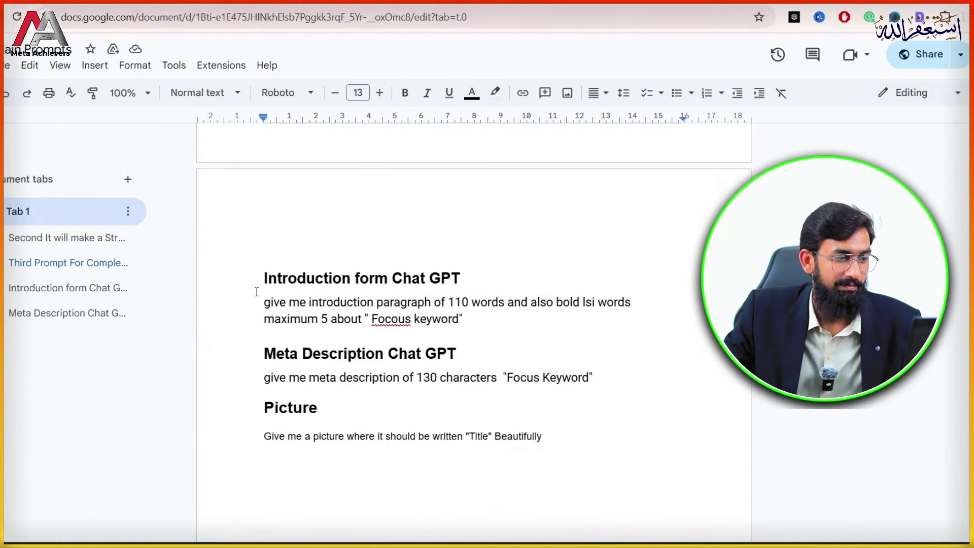
{"action": "left_click_drag", "start_coordinate": [257, 291], "coordinate": [483, 321]}
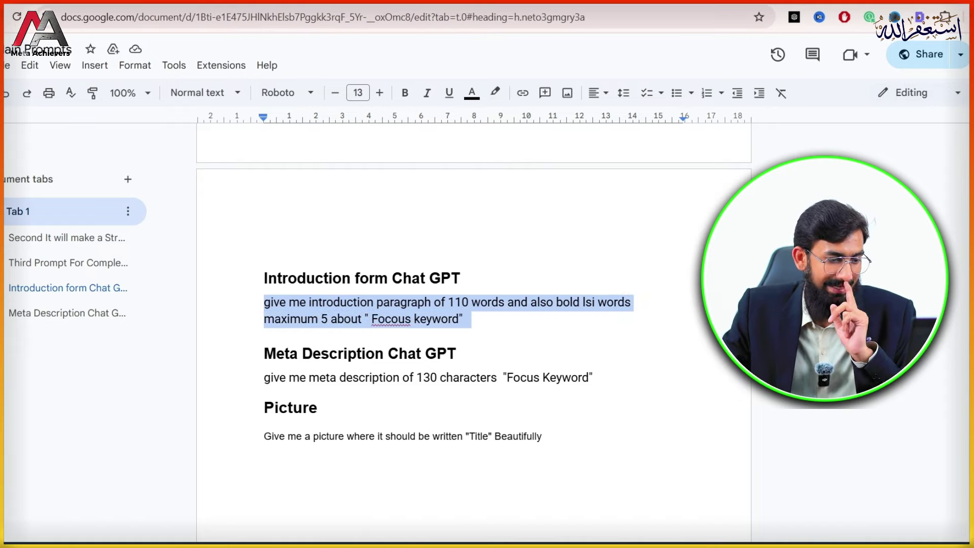
{"action": "left_click", "coordinate": [634, 535]}
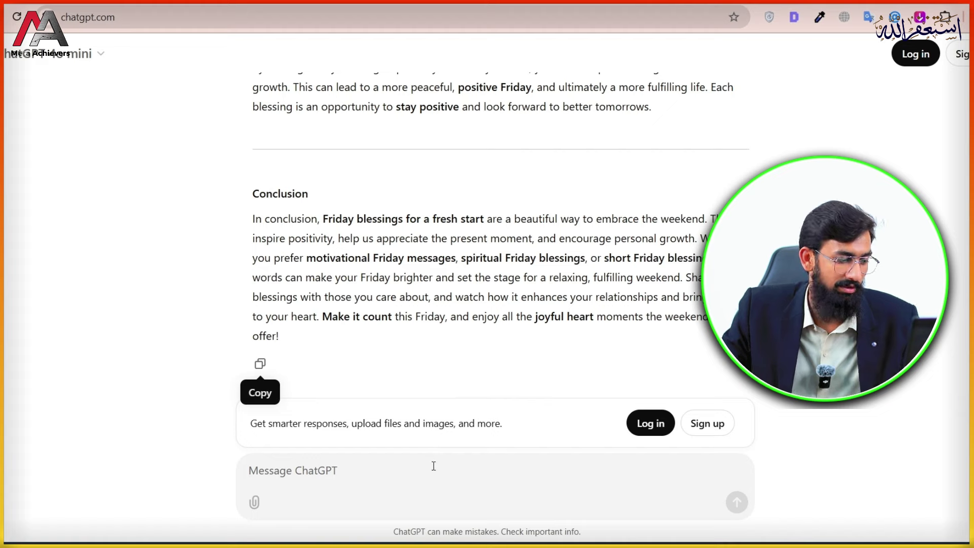
{"action": "type", "text": "give me introduction paragraph of 110 words and also bold lsi words maximum 5 about \" Focous keyword\""}
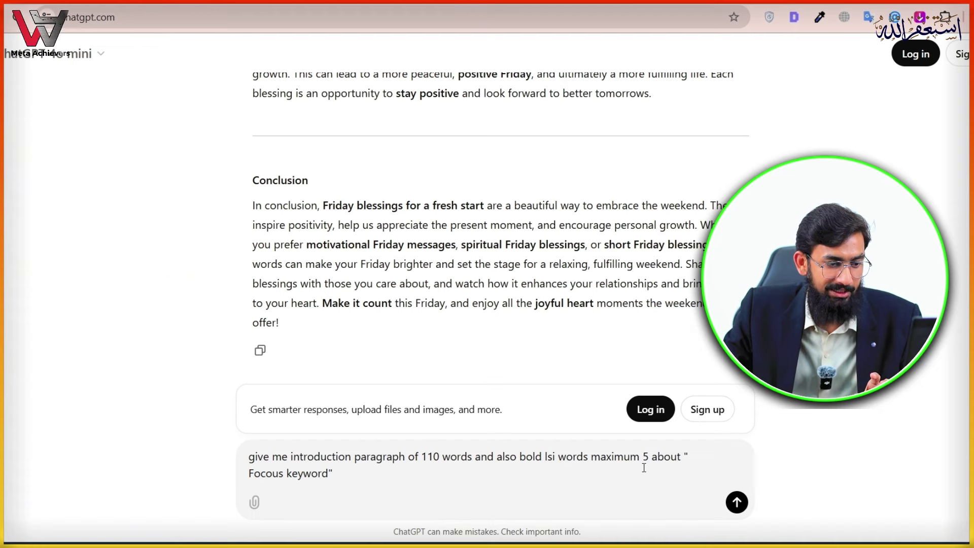
Replace the "Focous keyword" placeholder in the introduction prompt with "Friday Blessings" and send it
{"action": "left_click_drag", "start_coordinate": [313, 473], "coordinate": [228, 477]}
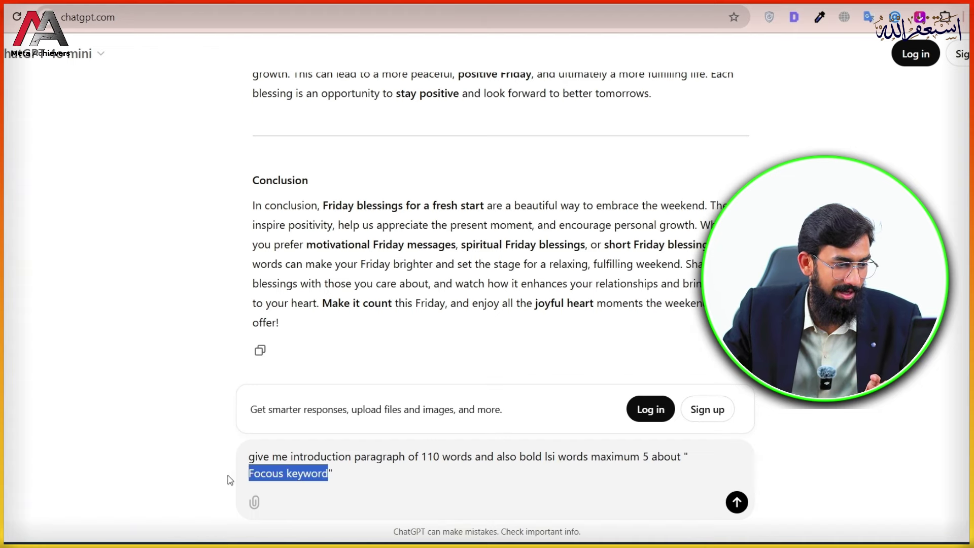
{"action": "type", "text": "Friday "}
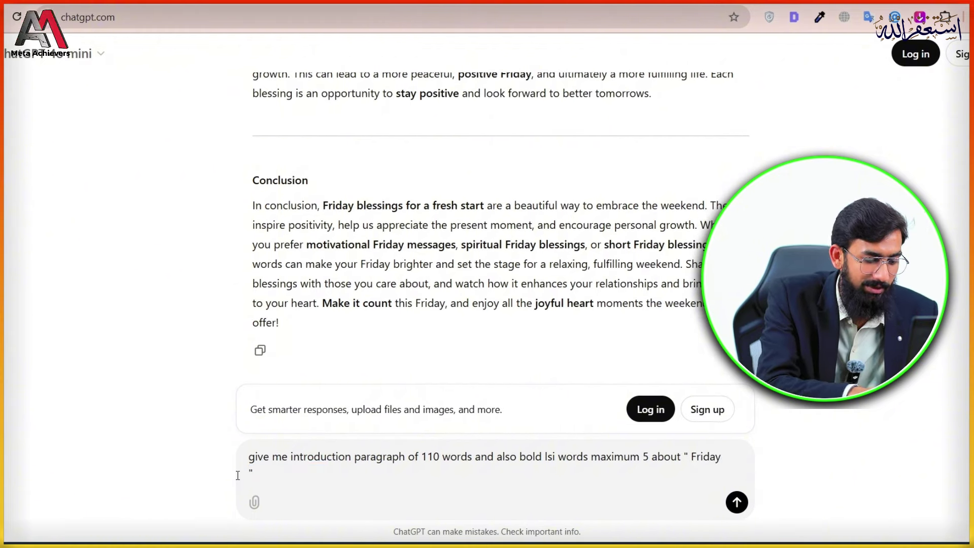
{"action": "type", "text": "Blessings"}
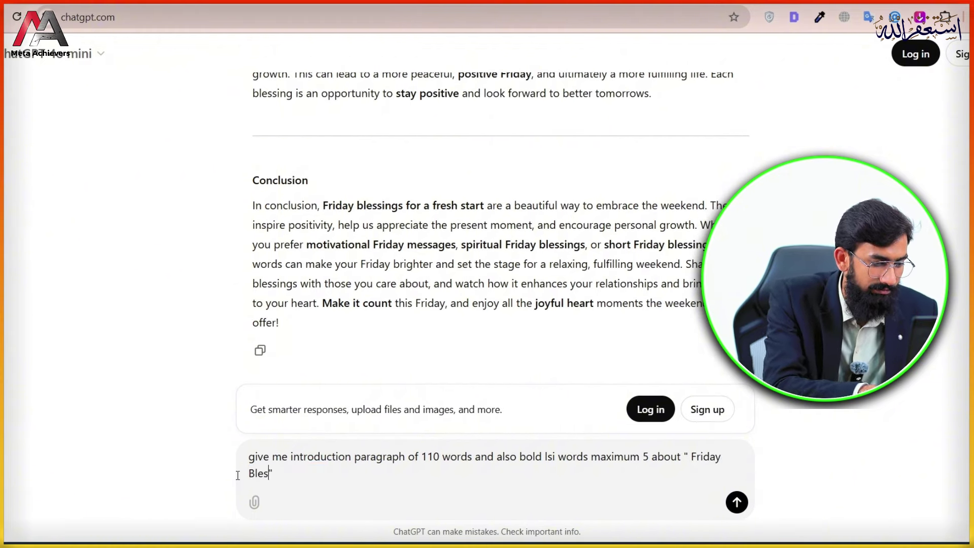
{"action": "key", "text": "Return"}
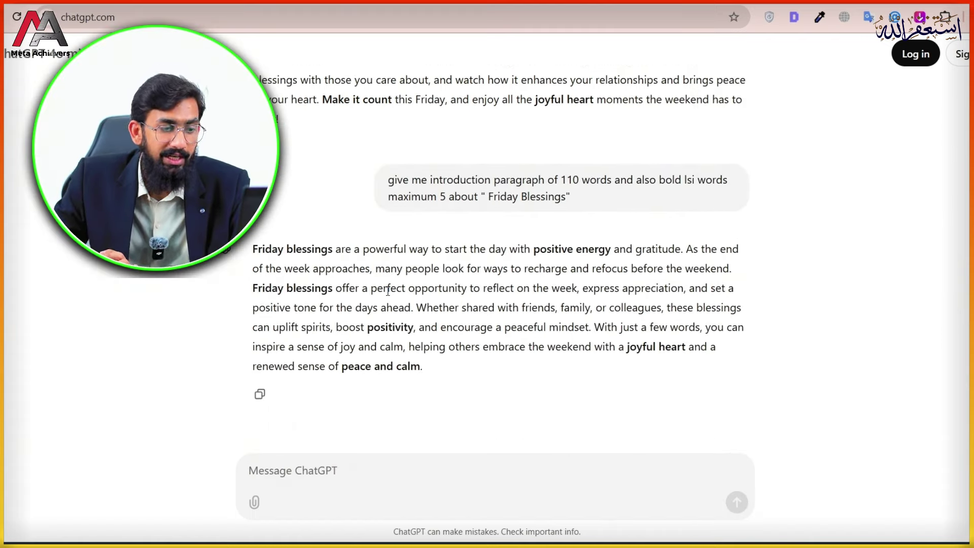
Copy ChatGPT's generated introduction and paste it on the empty line beneath the article title in Word
{"action": "left_click", "coordinate": [260, 394]}
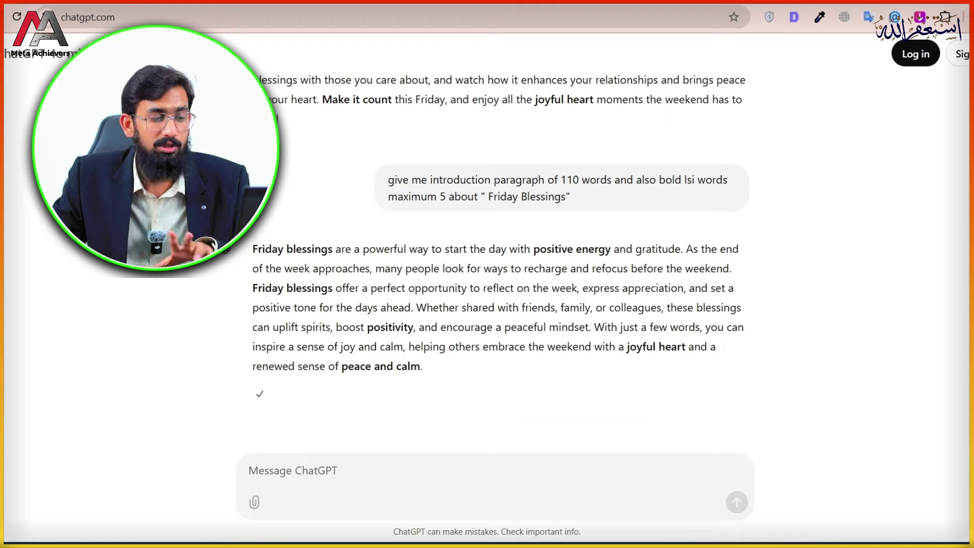
{"action": "left_click", "coordinate": [610, 545]}
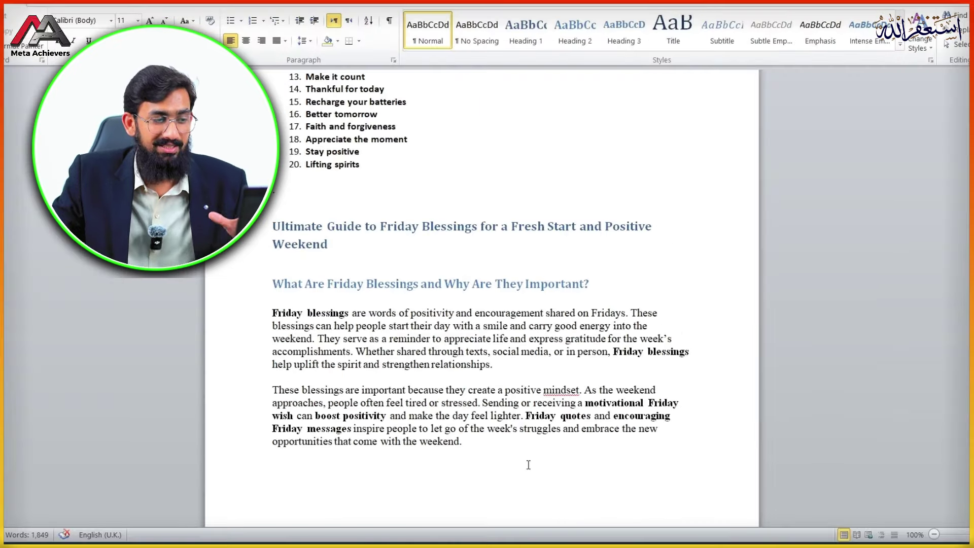
{"action": "key", "text": "ctrl+v"}
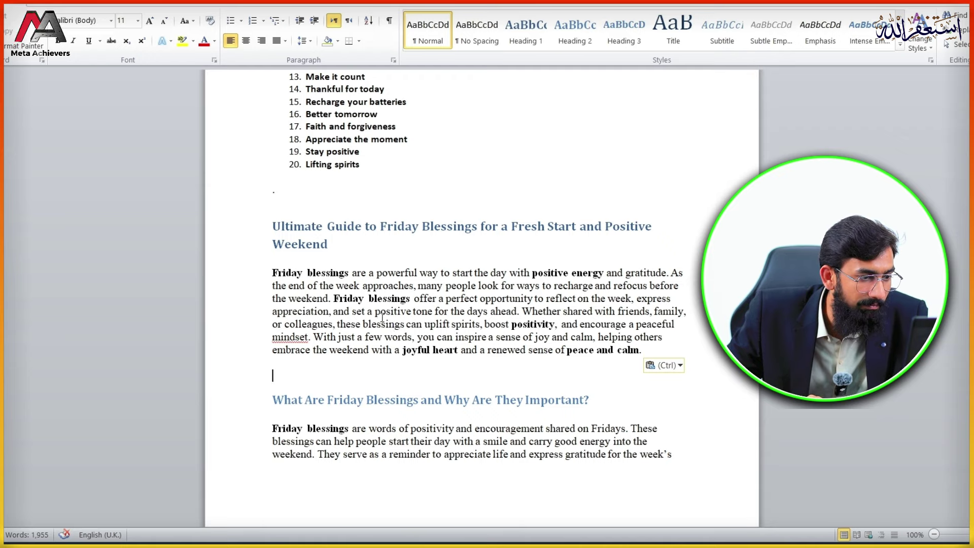
Split the introduction into two paragraphs before "Whether shared with friends" and remove the leading space and the blank lines above the next heading
{"action": "left_click", "coordinate": [522, 311]}
{"action": "key", "text": "Return"}
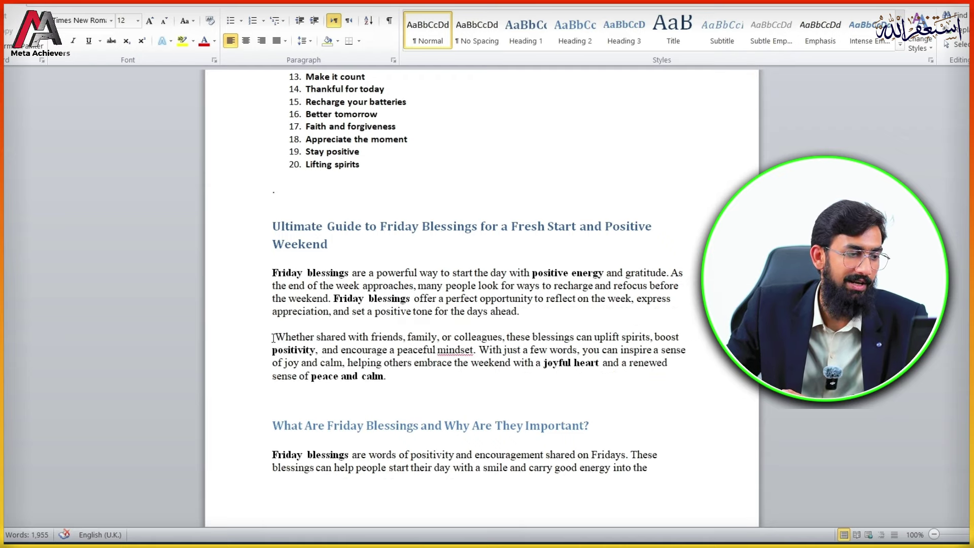
{"action": "key", "text": "Delete"}
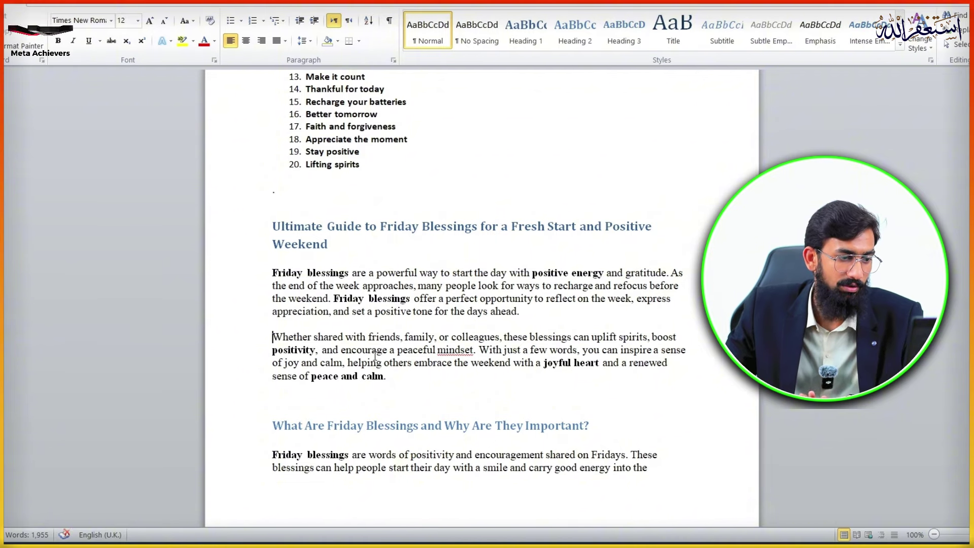
{"action": "scroll", "coordinate": [290, 356], "scroll_direction": "down", "scroll_amount": 1}
{"action": "key", "text": "BackSpace"}
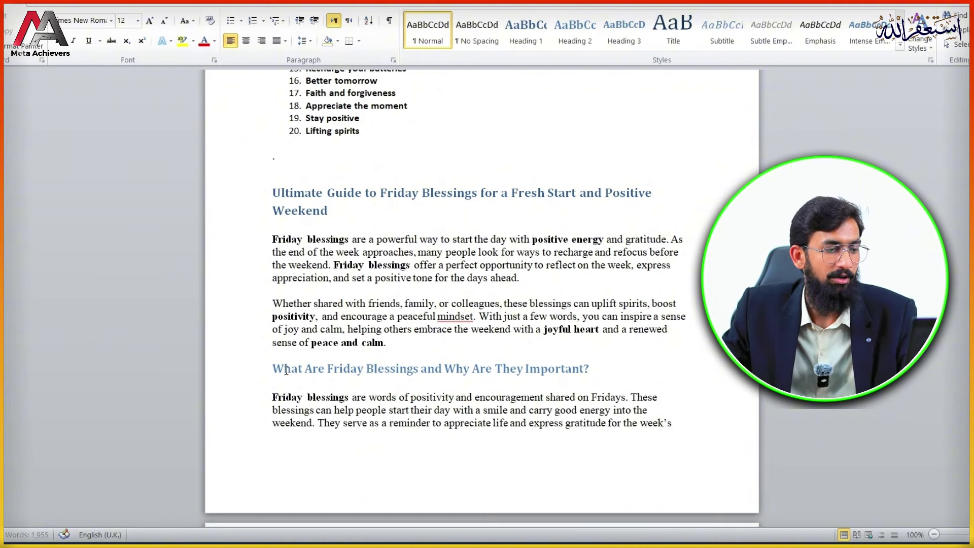
Review the assembled article in Word from the new introduction through to the conclusion
{"action": "scroll", "coordinate": [308, 360], "scroll_direction": "down", "scroll_amount": 15}
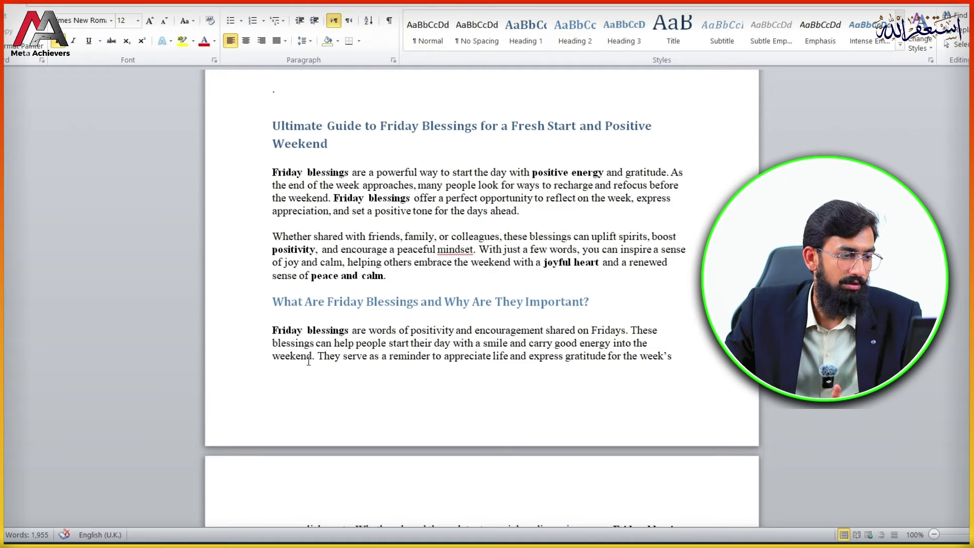
{"action": "scroll", "coordinate": [335, 405], "scroll_direction": "down", "scroll_amount": 14}
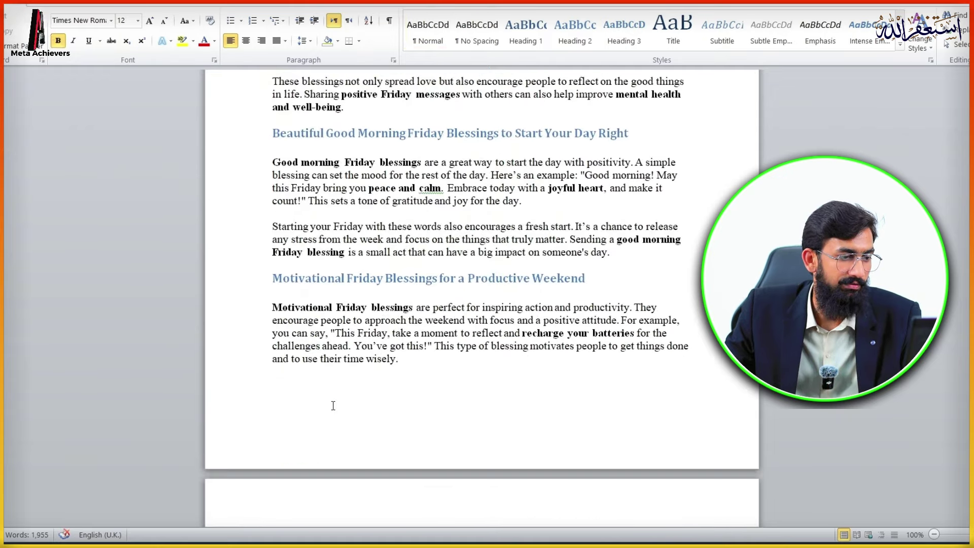
{"action": "scroll", "coordinate": [333, 404], "scroll_direction": "down", "scroll_amount": 15}
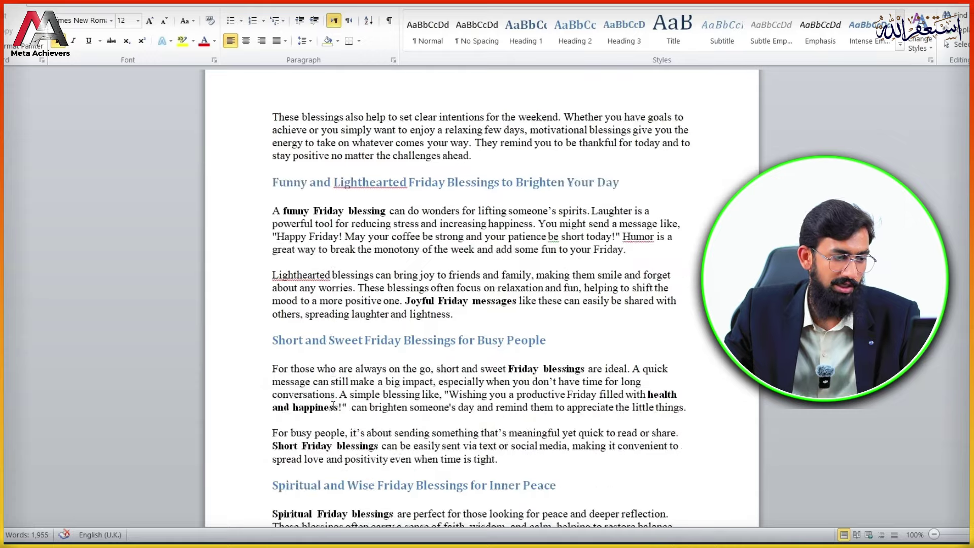
{"action": "scroll", "coordinate": [332, 404], "scroll_direction": "down", "scroll_amount": 10}
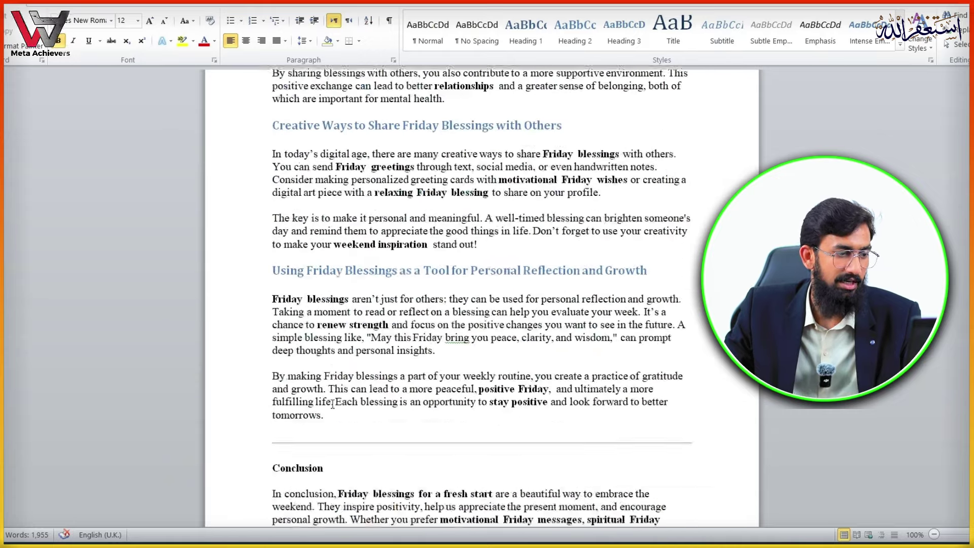
{"action": "scroll", "coordinate": [340, 390], "scroll_direction": "up", "scroll_amount": 5}
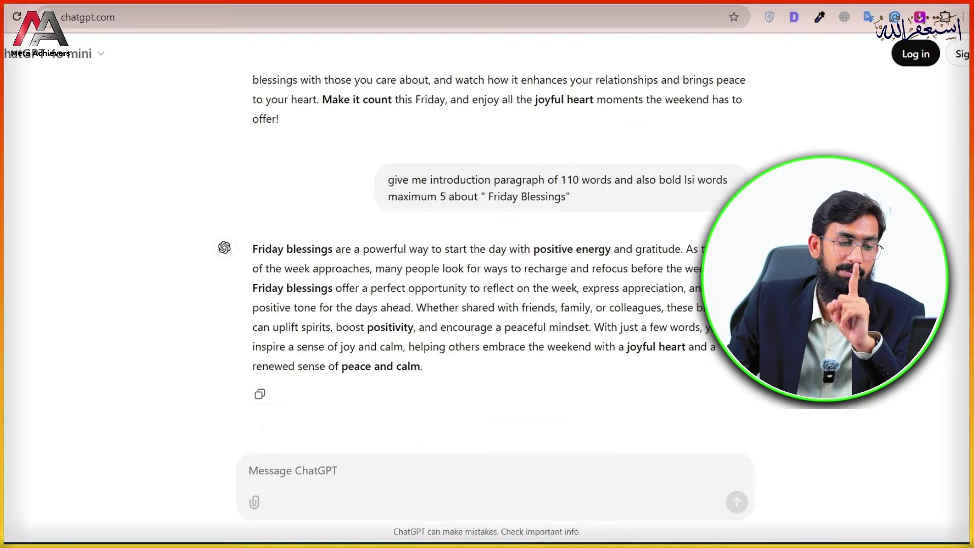
Switch to the Google results for "friday blessing", return to the first results page and copy "What is the blessing prayer for Friday?" from People also ask
{"action": "left_click", "coordinate": [521, 545]}
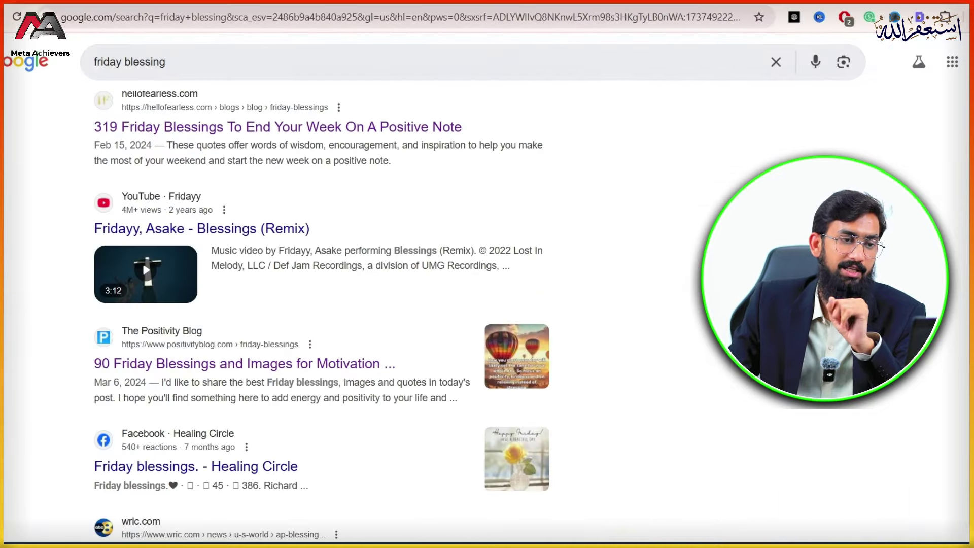
{"action": "scroll", "coordinate": [627, 229], "scroll_direction": "up", "scroll_amount": 10}
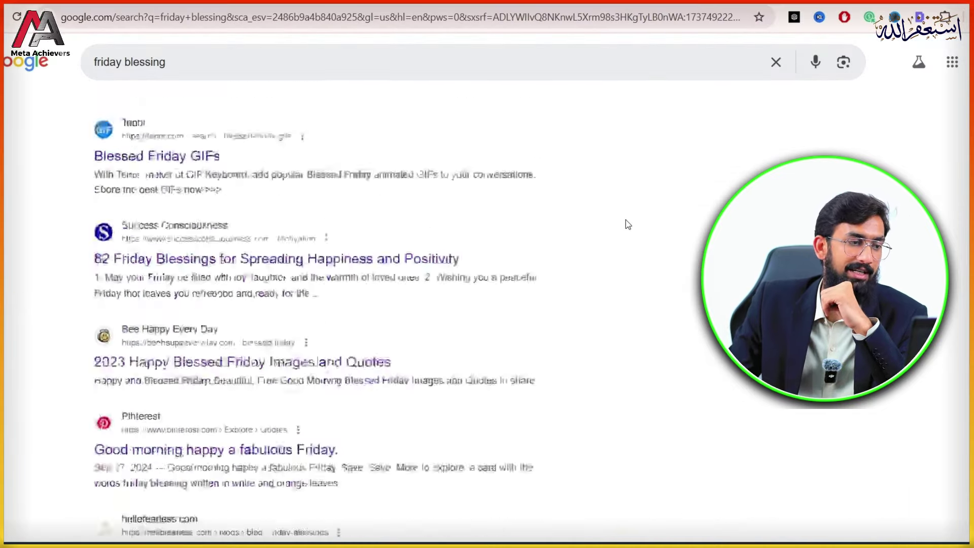
{"action": "scroll", "coordinate": [626, 226], "scroll_direction": "down", "scroll_amount": 6}
{"action": "scroll", "coordinate": [626, 223], "scroll_direction": "down", "scroll_amount": 15}
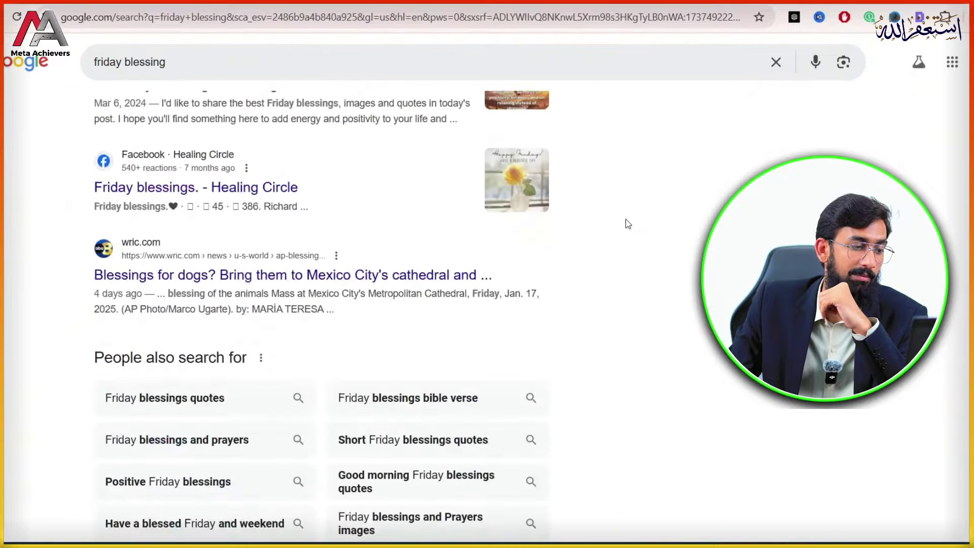
{"action": "left_click", "coordinate": [261, 419]}
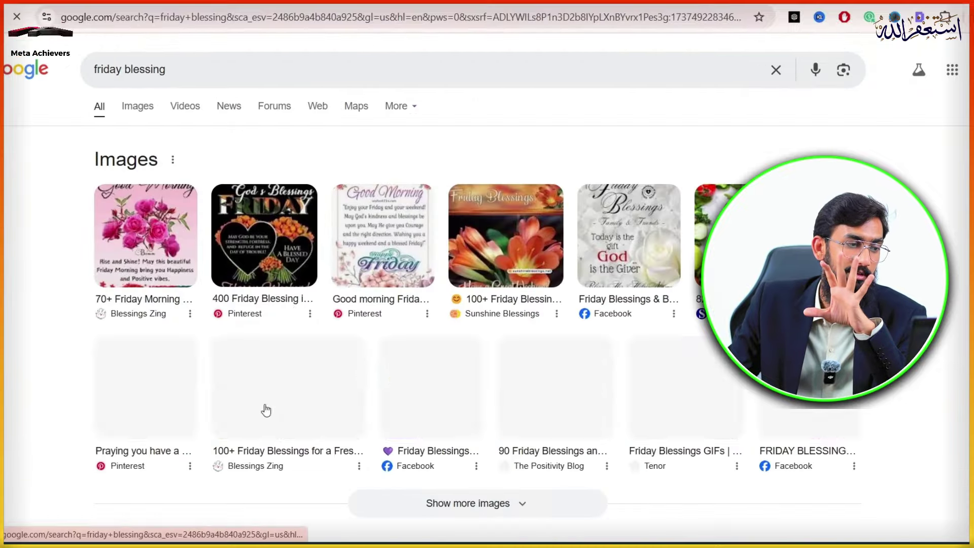
{"action": "scroll", "coordinate": [288, 293], "scroll_direction": "down", "scroll_amount": 8}
{"action": "scroll", "coordinate": [289, 294], "scroll_direction": "down", "scroll_amount": 7}
{"action": "scroll", "coordinate": [289, 289], "scroll_direction": "up", "scroll_amount": 2}
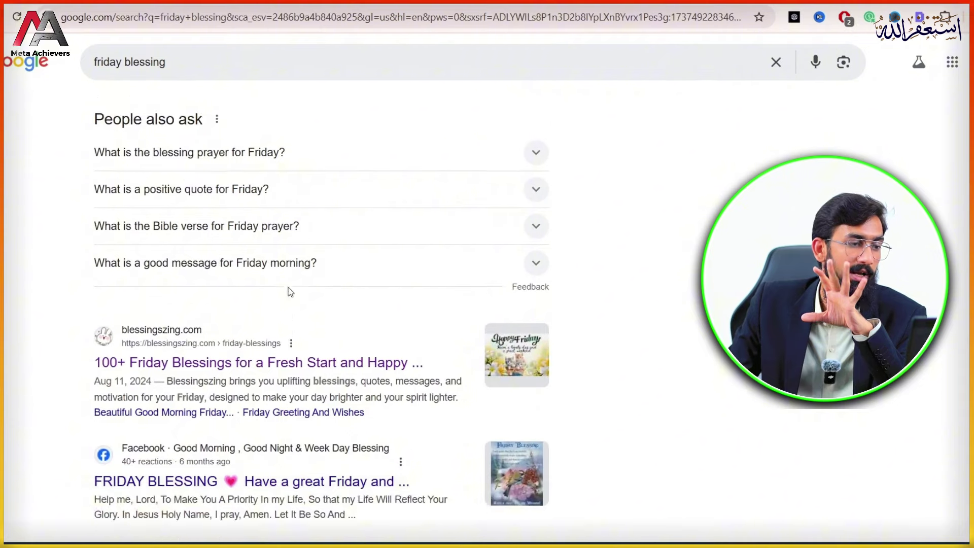
{"action": "triple_click", "coordinate": [188, 196]}
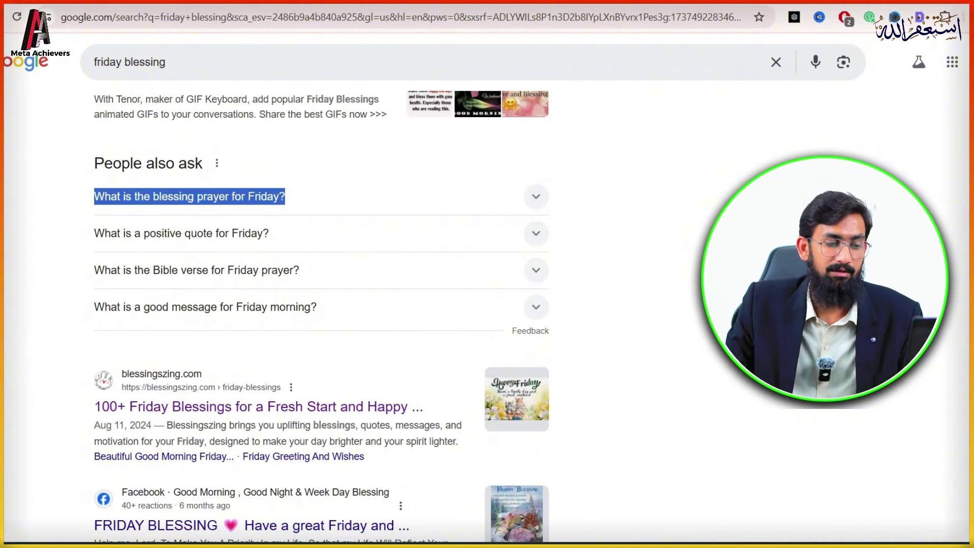
In Word, add a "FAQs" line below the keyword list ending in "Lifting spirits" and paste the copied question "What is the blessing prayer for Friday?" beneath it
{"action": "mouse_move", "coordinate": [578, 545]}
{"action": "mouse_move", "coordinate": [610, 545]}
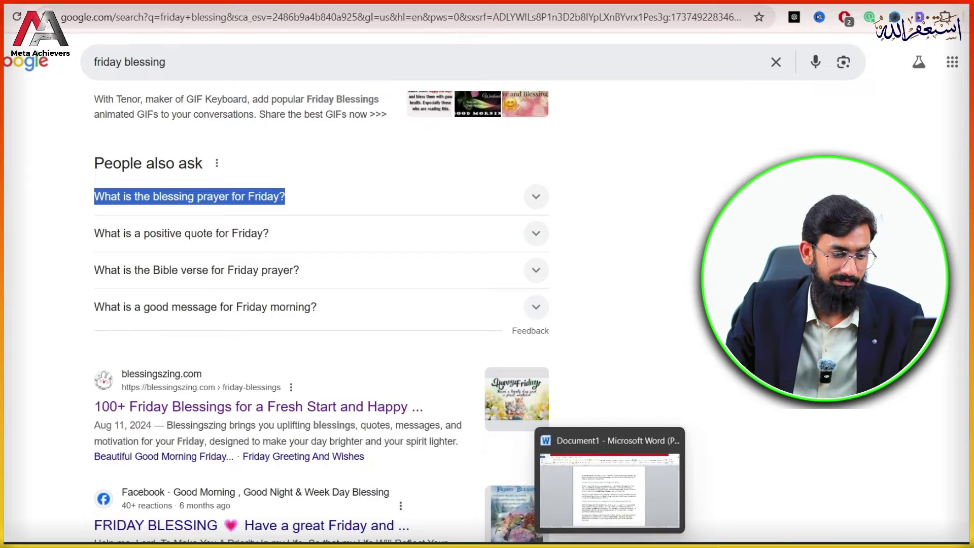
{"action": "left_click", "coordinate": [610, 487]}
{"action": "scroll", "coordinate": [462, 328], "scroll_direction": "up", "scroll_amount": 10}
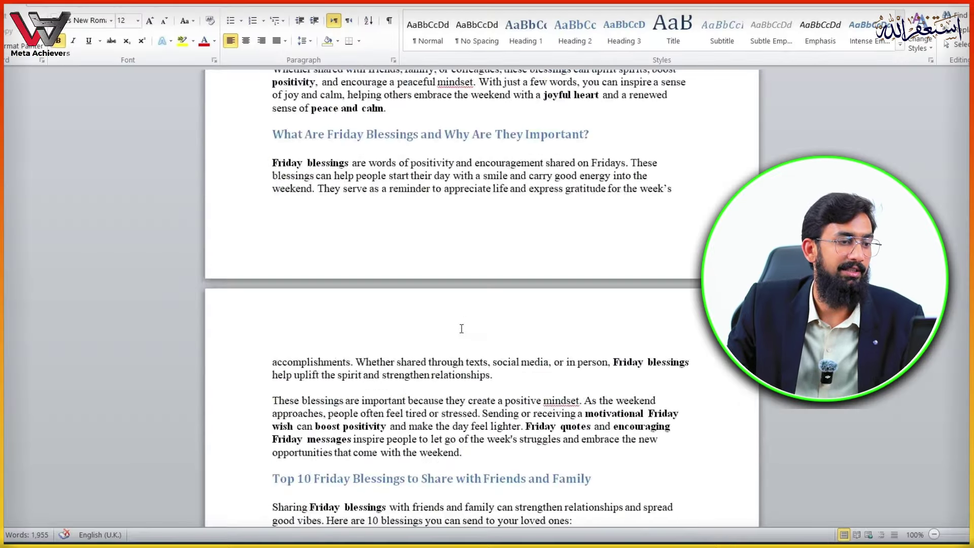
{"action": "scroll", "coordinate": [462, 329], "scroll_direction": "up", "scroll_amount": 11}
{"action": "left_click", "coordinate": [399, 275]}
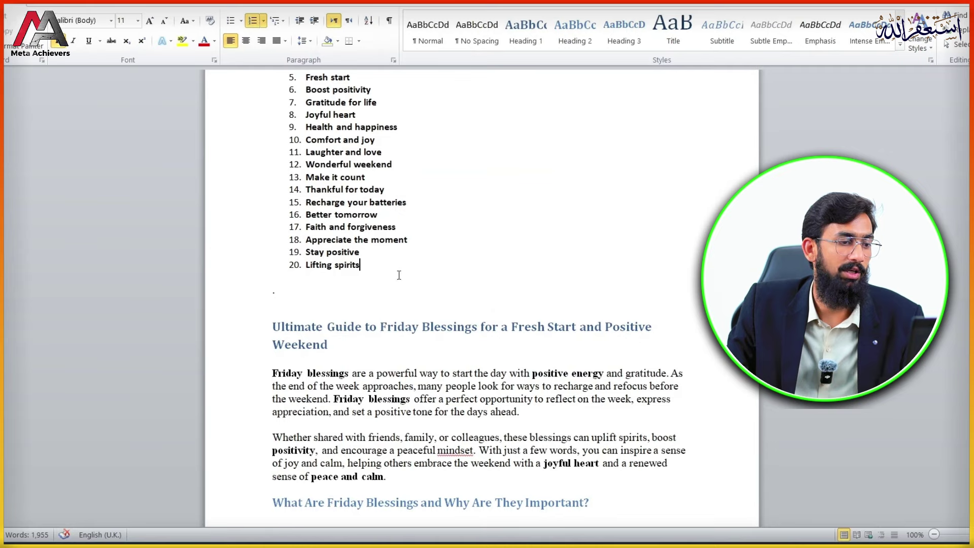
{"action": "key", "text": "Return"}
{"action": "key", "text": "Return"}
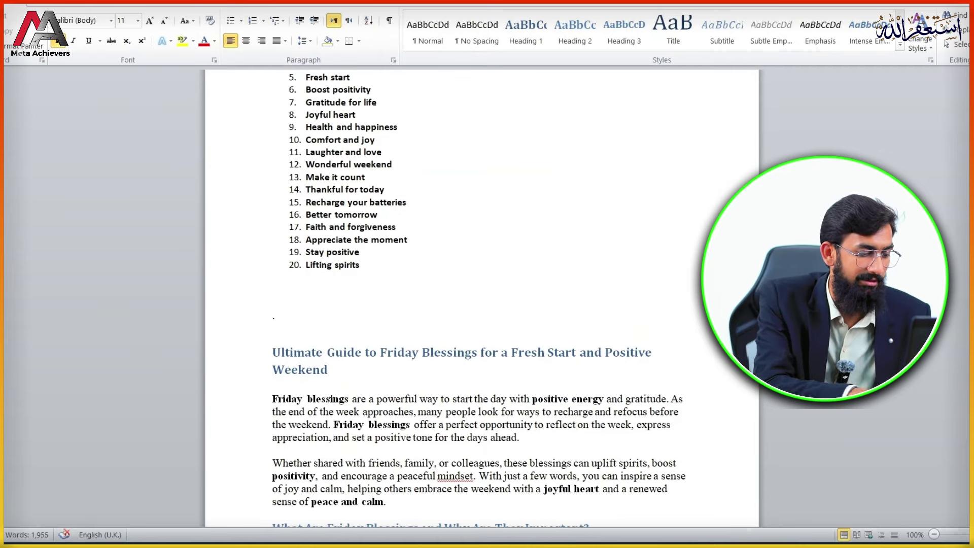
{"action": "type", "text": "FAQs"}
{"action": "key", "text": "Return"}
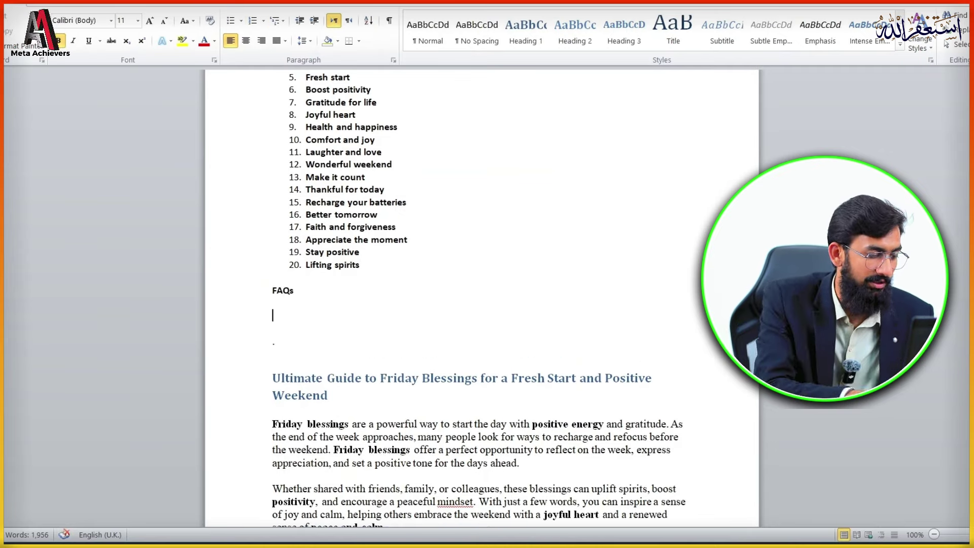
{"action": "type", "text": "What is the blessing prayer for Friday?"}
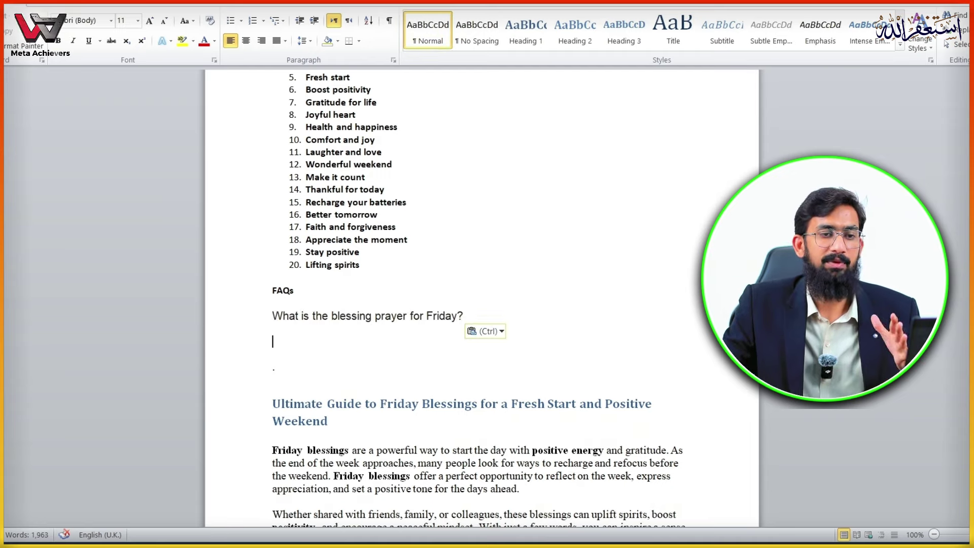
Copy "What is a positive quote for Friday?" from Google's People also ask and paste it as the second FAQ question in Word
{"action": "key", "text": "alt+Tab"}
{"action": "left_click_drag", "start_coordinate": [90, 232], "coordinate": [354, 238]}
{"action": "key", "text": "ctrl+c"}
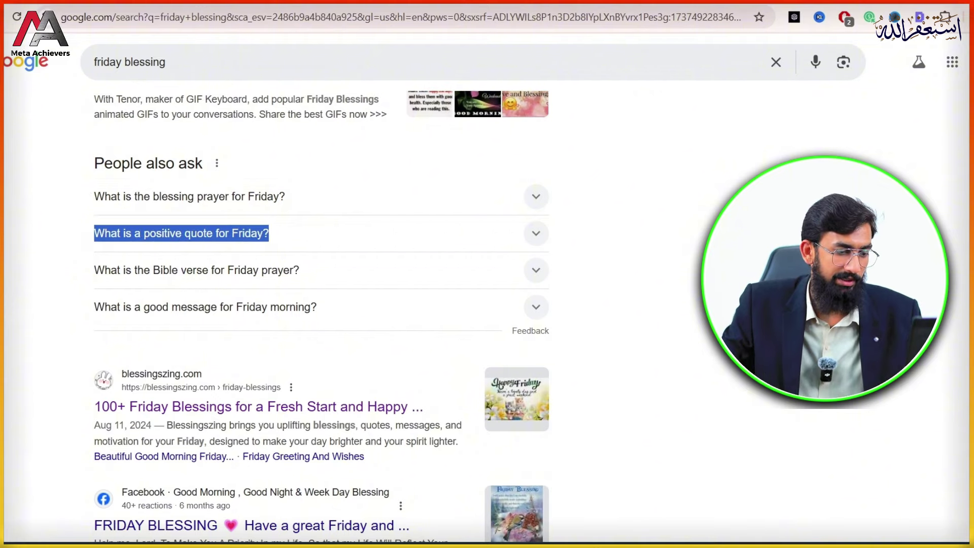
{"action": "key", "text": "alt+Tab"}
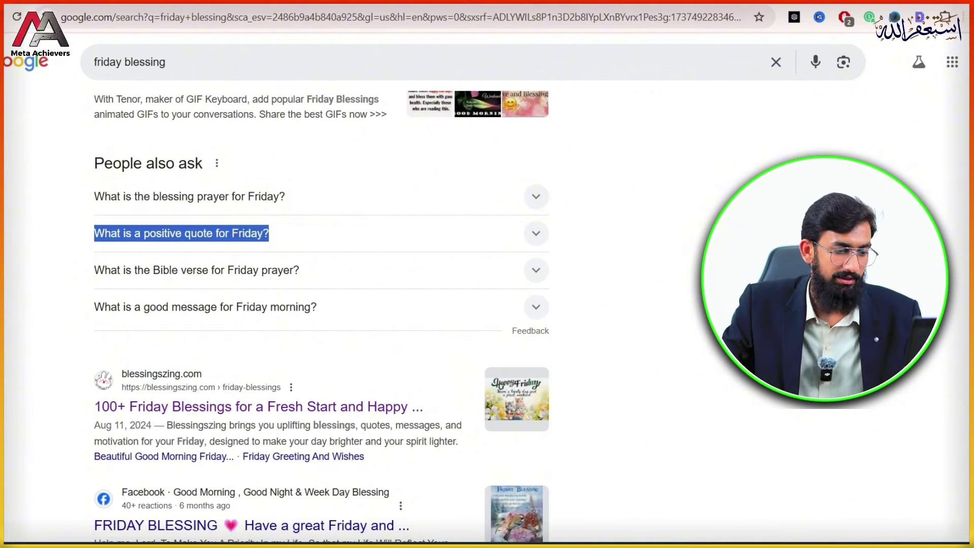
{"action": "key", "text": "ctrl+v"}
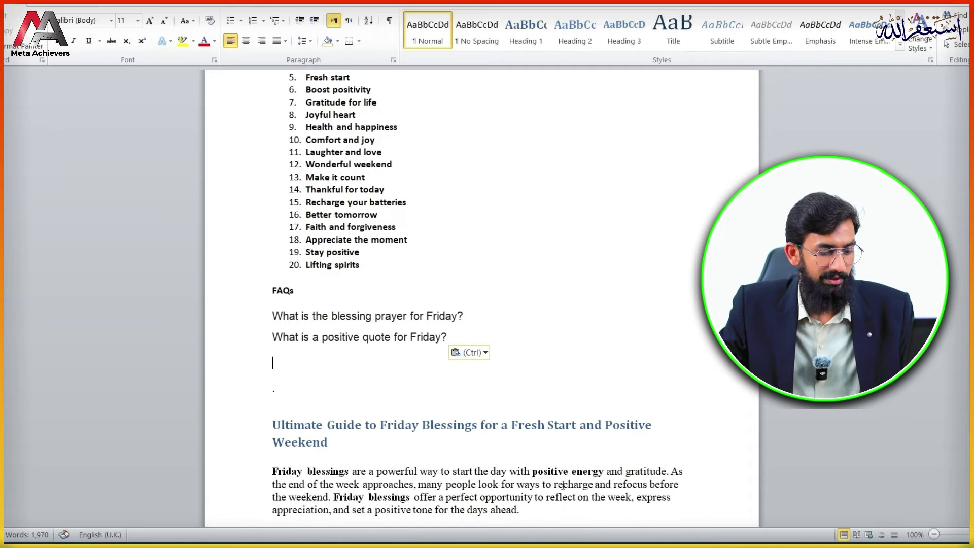
Copy "What is the Bible verse for Friday prayer?" from Google's People also ask and paste it as the third FAQ question in Word
{"action": "key", "text": "alt+Tab"}
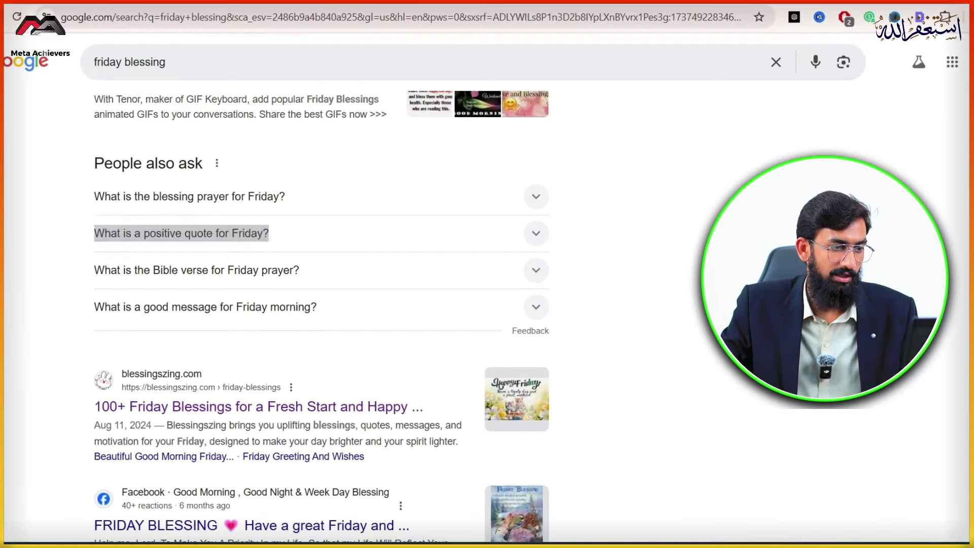
{"action": "left_click_drag", "start_coordinate": [92, 270], "coordinate": [301, 282]}
{"action": "key", "text": "ctrl+c"}
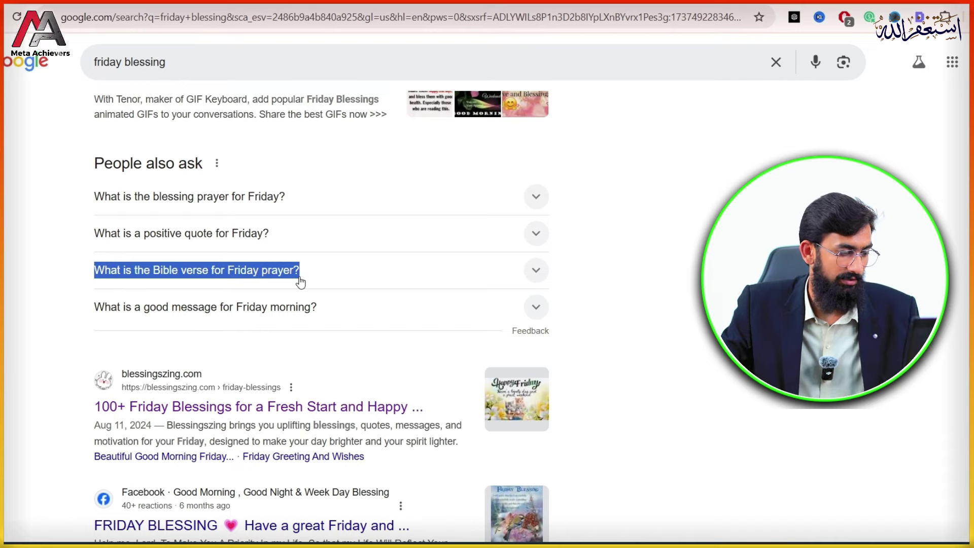
{"action": "key", "text": "alt+Tab"}
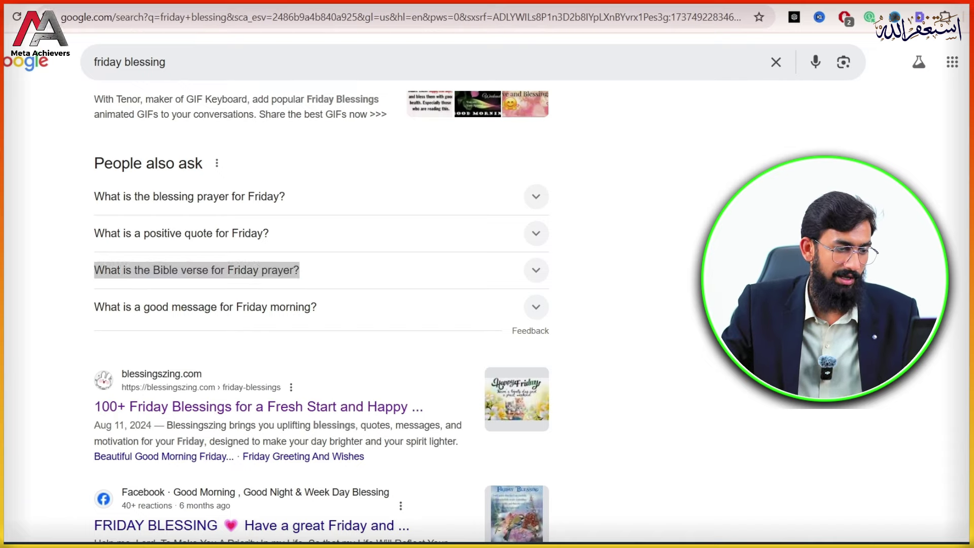
{"action": "key", "text": "ctrl+v"}
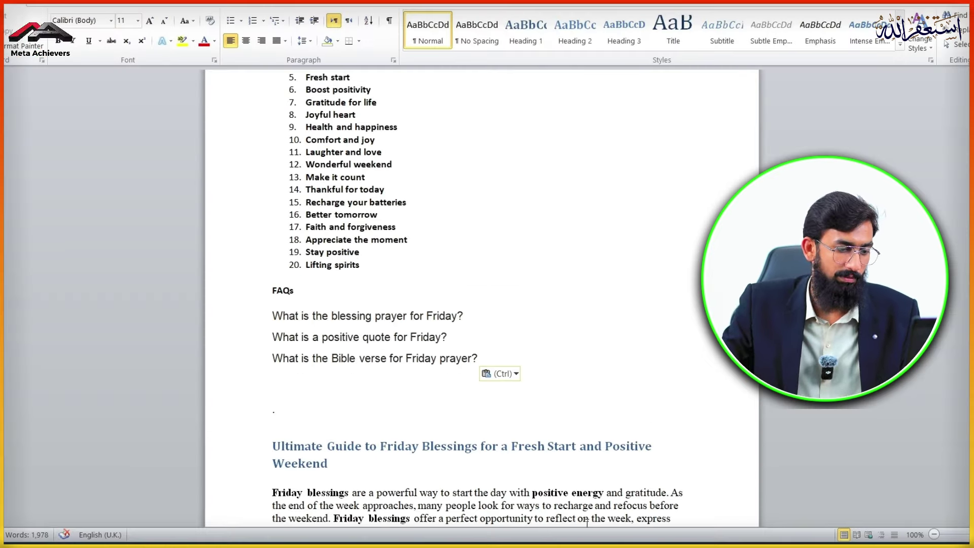
Copy "What is a good message for Friday morning?" from Google's People also ask and paste it as the fourth FAQ question in Word
{"action": "key", "text": "alt+Tab"}
{"action": "left_click_drag", "start_coordinate": [87, 316], "coordinate": [295, 313]}
{"action": "key", "text": "ctrl+c"}
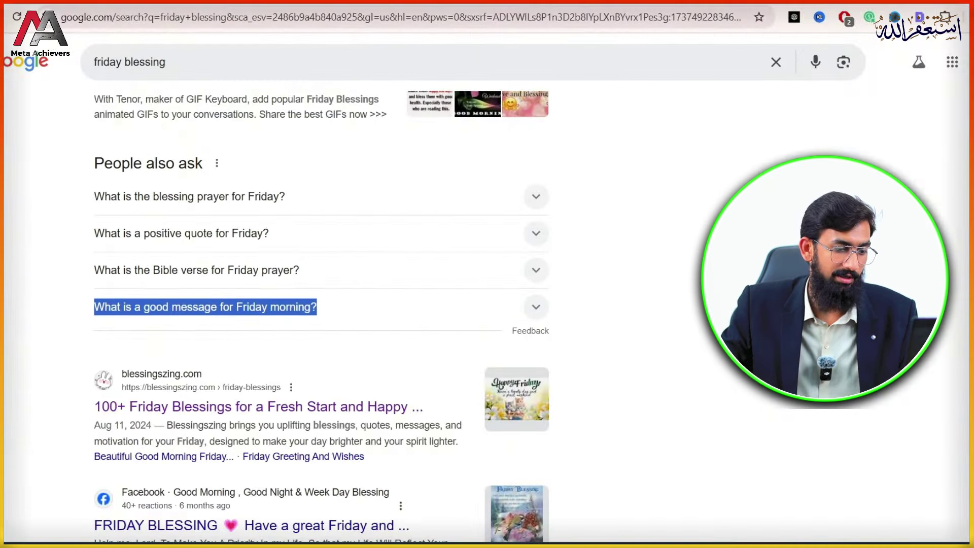
{"action": "key", "text": "alt+Tab"}
{"action": "key", "text": "alt+Tab"}
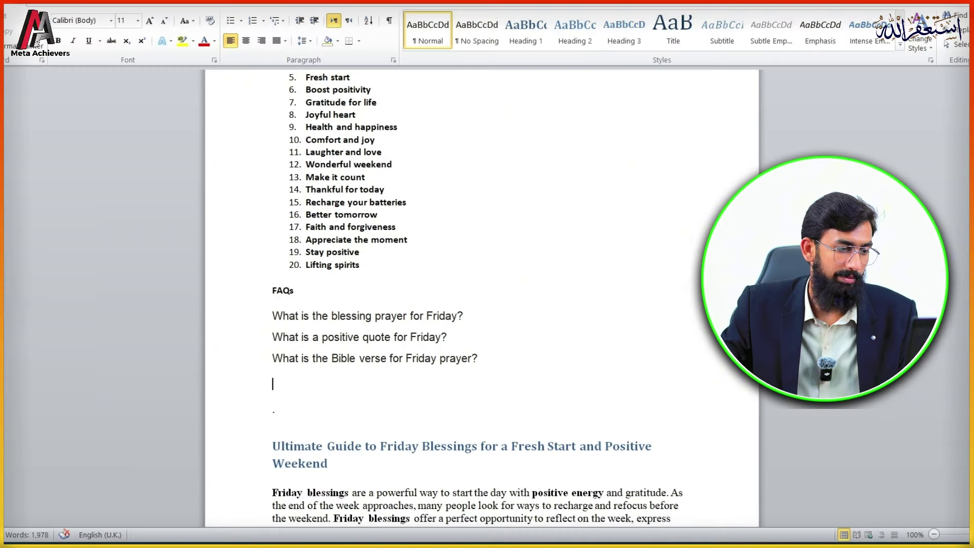
{"action": "key", "text": "ctrl+v"}
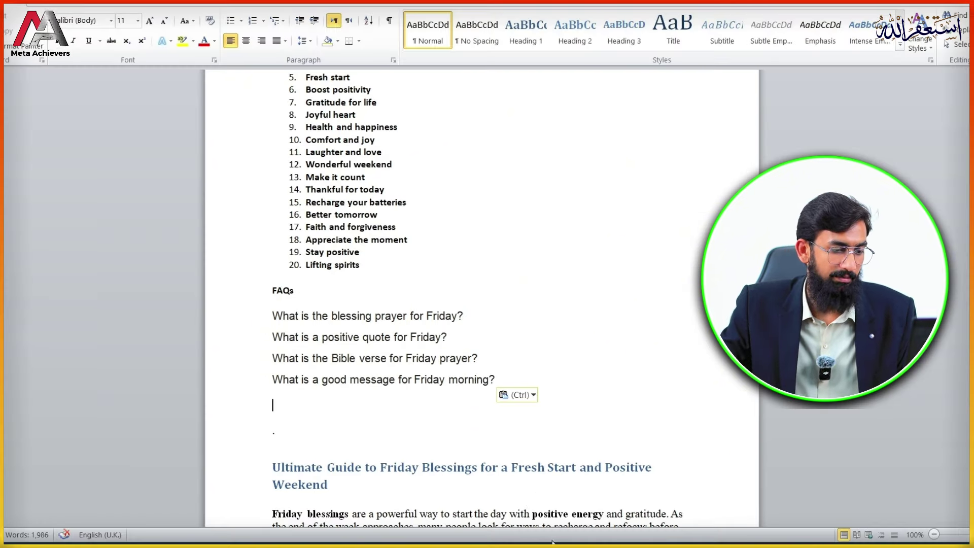
Expand Google's "What is a good message for Friday morning?" entry for more questions and copy "What is a Good Friday simple quote?" into Word's FAQ list
{"action": "key", "text": "alt+Tab"}
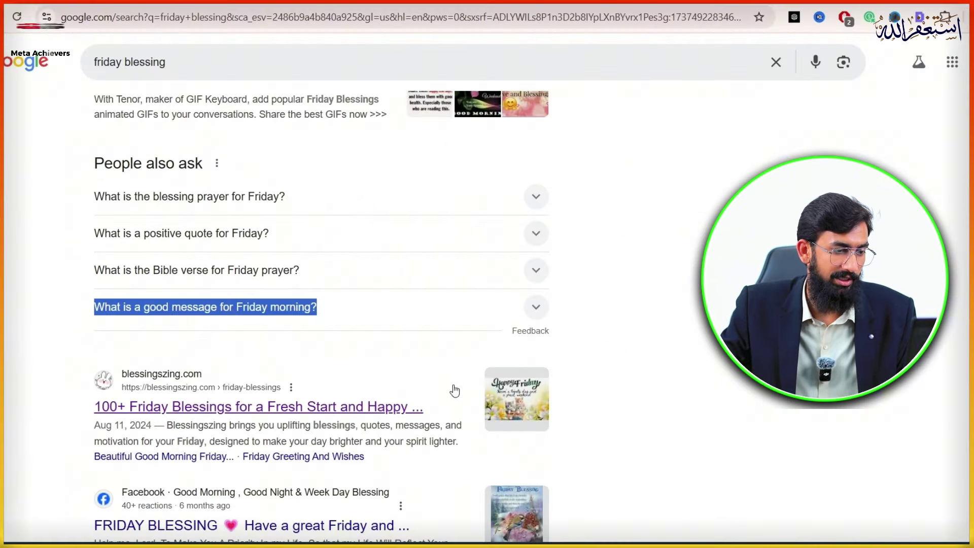
{"action": "left_click", "coordinate": [537, 308]}
{"action": "scroll", "coordinate": [195, 435], "scroll_direction": "down", "scroll_amount": 2}
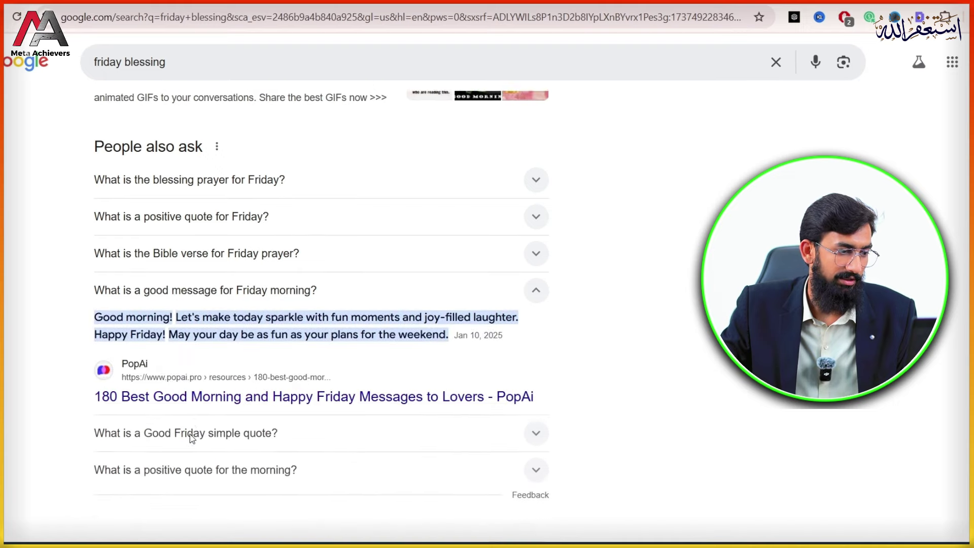
{"action": "triple_click", "coordinate": [95, 380]}
{"action": "key", "text": "ctrl+c"}
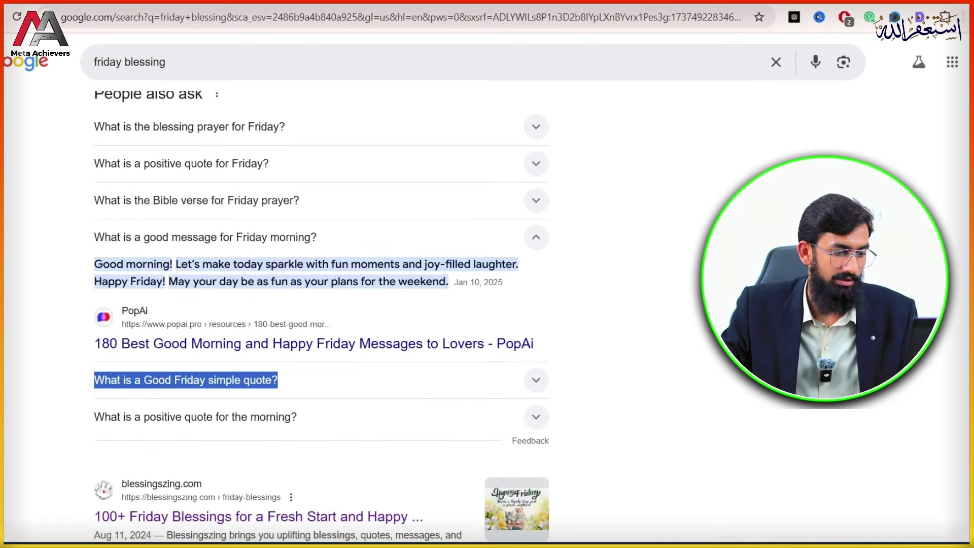
{"action": "key", "text": "alt+Tab"}
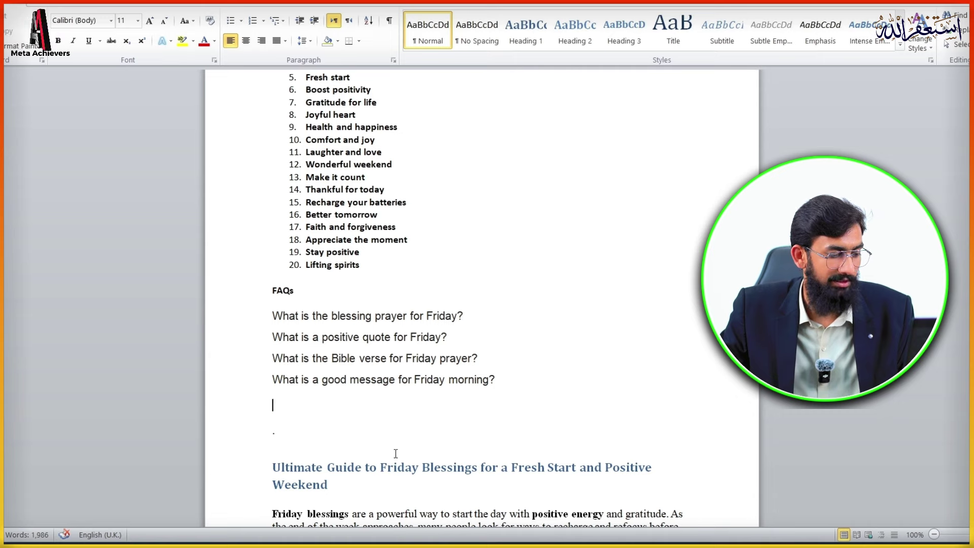
{"action": "key", "text": "ctrl+v"}
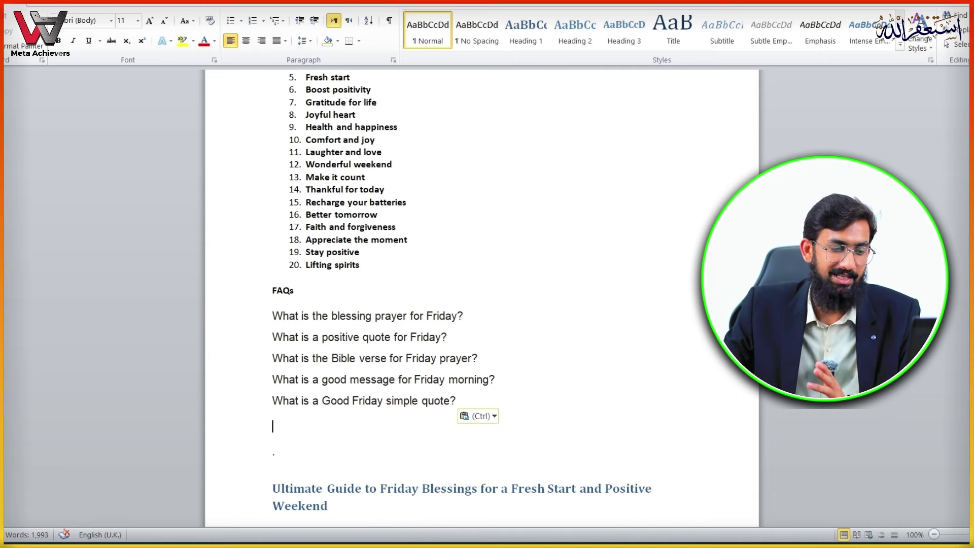
Check the Google Docs prompts, then copy the FAQs heading with its five questions from Word into a ChatGPT message
{"action": "key", "text": "alt+Tab"}
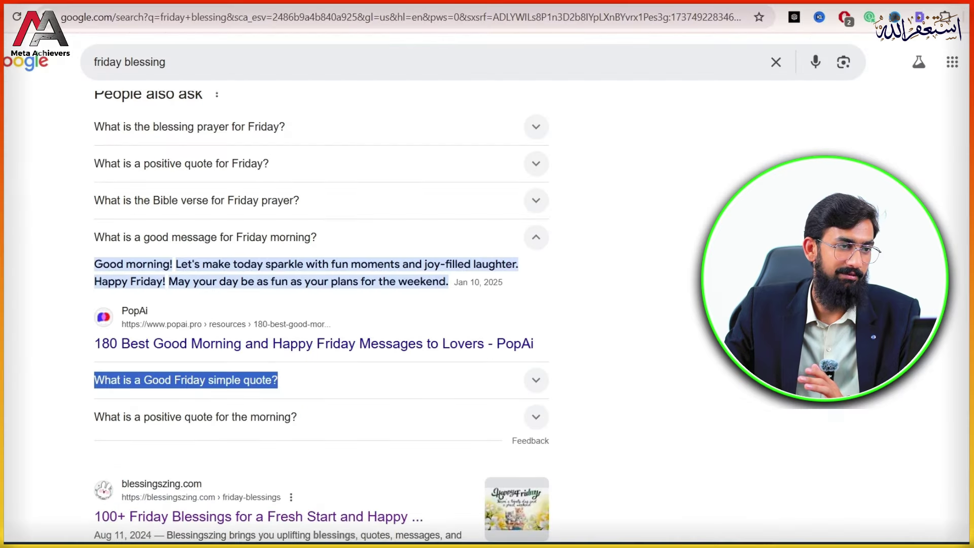
{"action": "key", "text": "ctrl+Tab"}
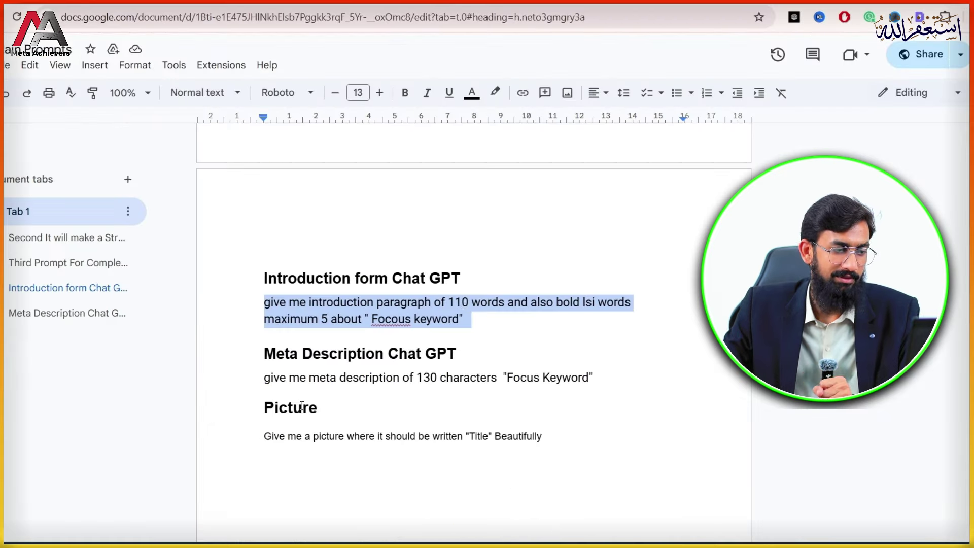
{"action": "scroll", "coordinate": [308, 400], "scroll_direction": "up", "scroll_amount": 4}
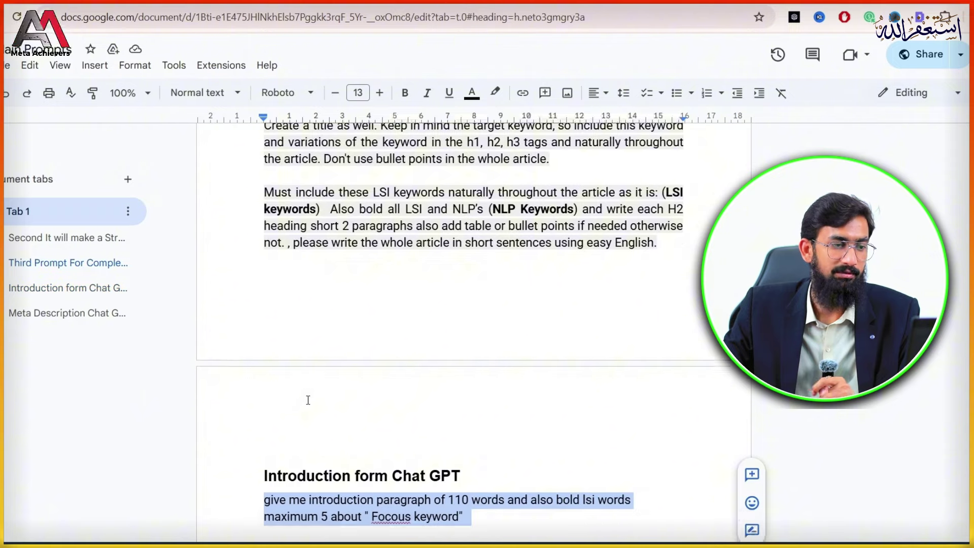
{"action": "scroll", "coordinate": [308, 400], "scroll_direction": "down", "scroll_amount": 5}
{"action": "mouse_move", "coordinate": [640, 546]}
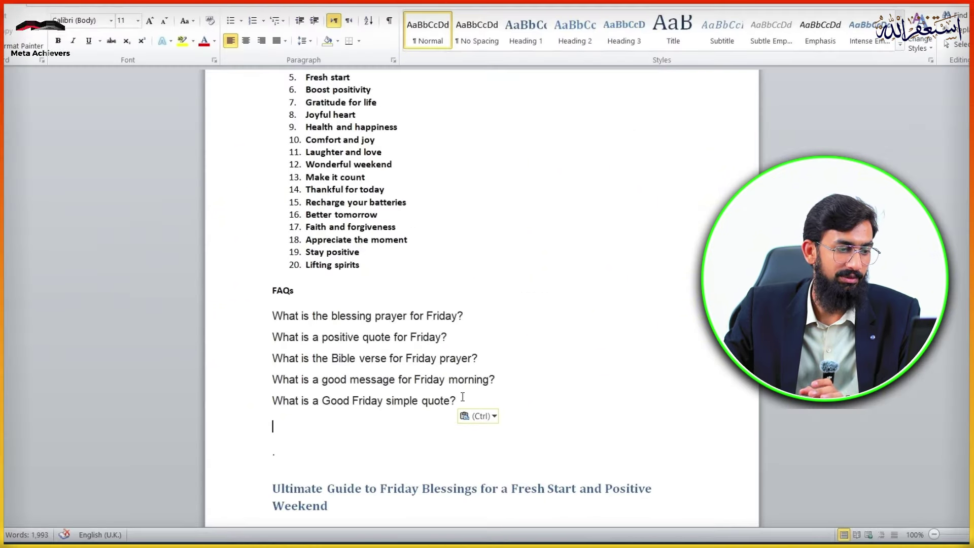
{"action": "left_click_drag", "start_coordinate": [456, 401], "coordinate": [228, 295]}
{"action": "key", "text": "ctrl+c"}
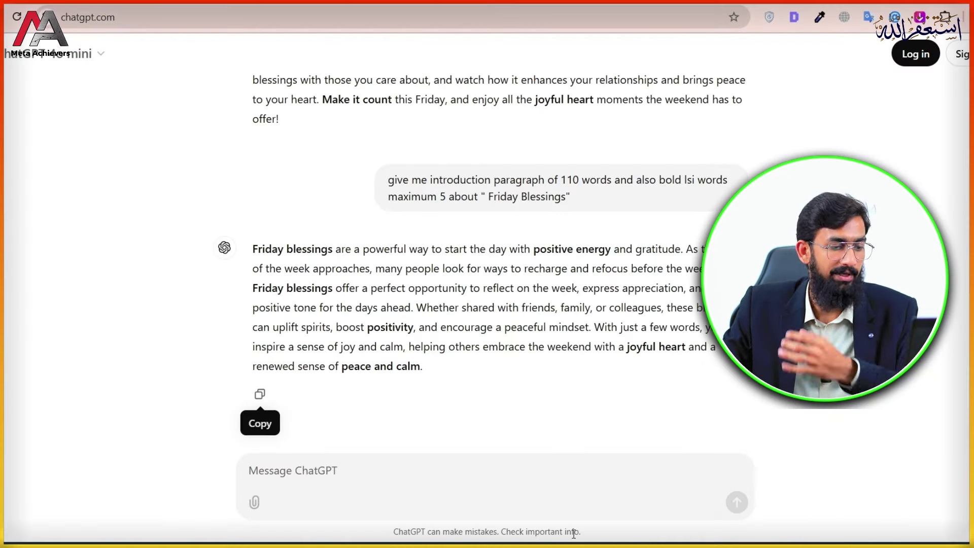
{"action": "left_click", "coordinate": [599, 541]}
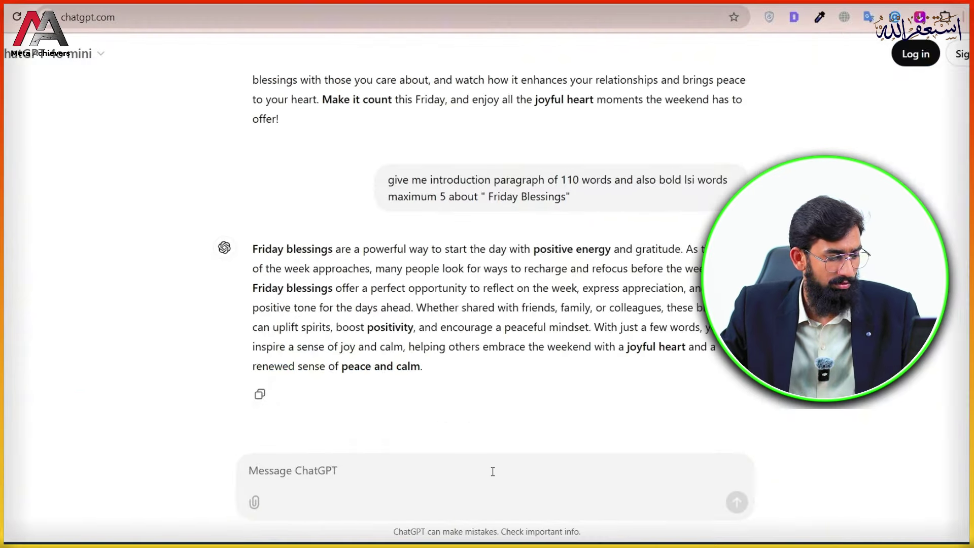
{"action": "key", "text": "ctrl+v"}
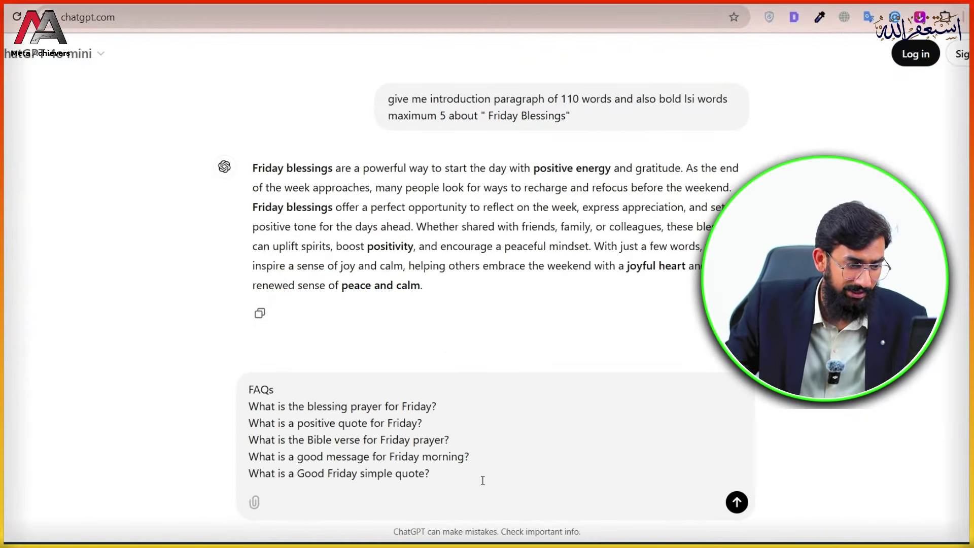
Add the instruction "Give me 1 or 2 line answer." on a new line below the questions and send the message
{"action": "key", "text": "shift+Return"}
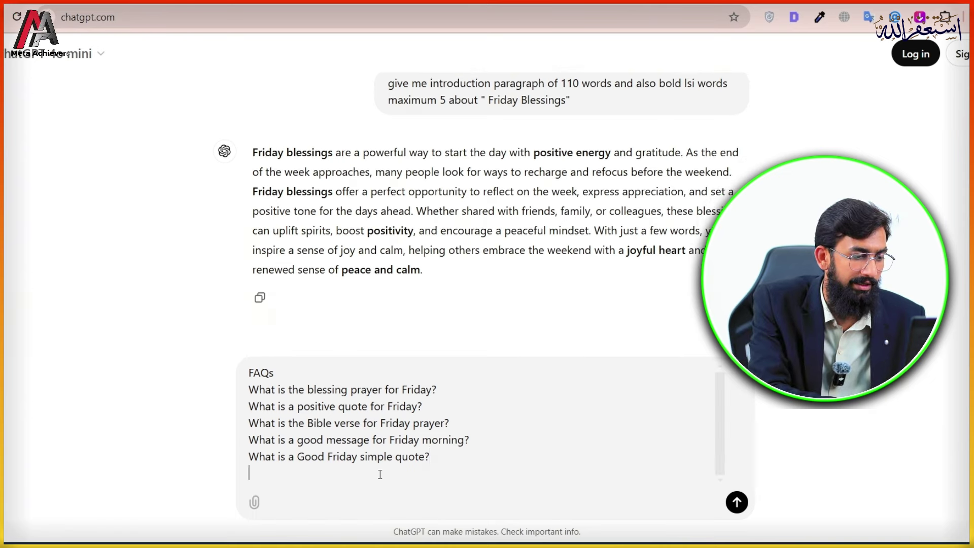
{"action": "type", "text": "Give me 1 or"}
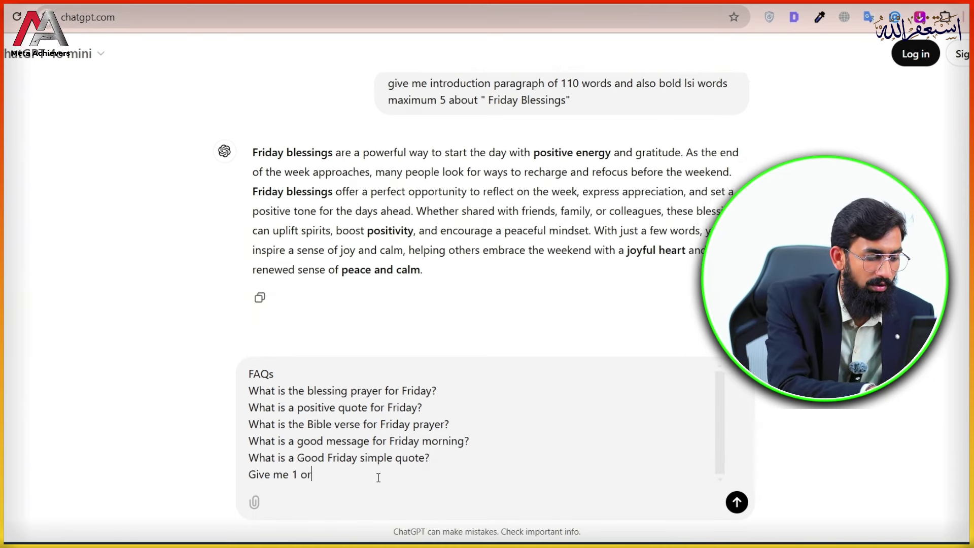
{"action": "type", "text": " 2 line answ"}
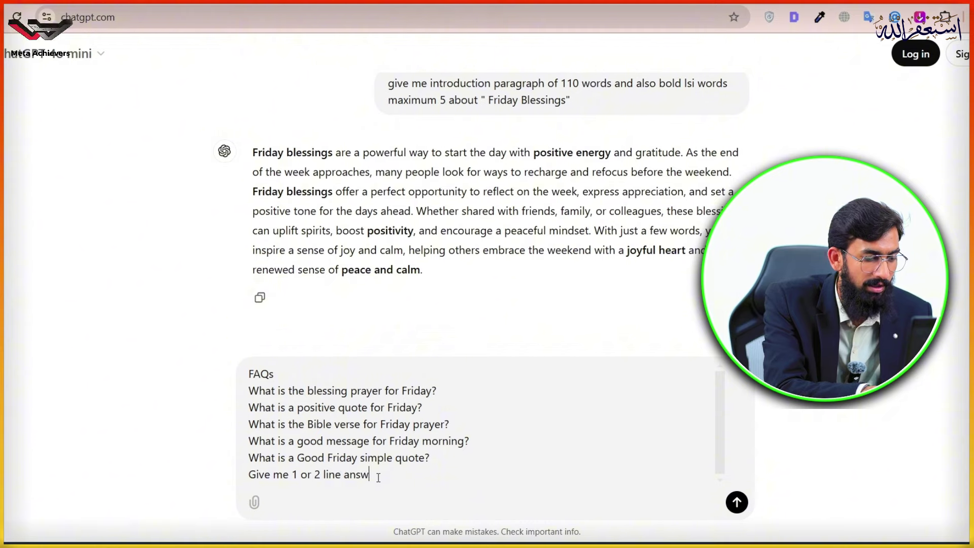
{"action": "type", "text": "er."}
{"action": "key", "text": "Return"}
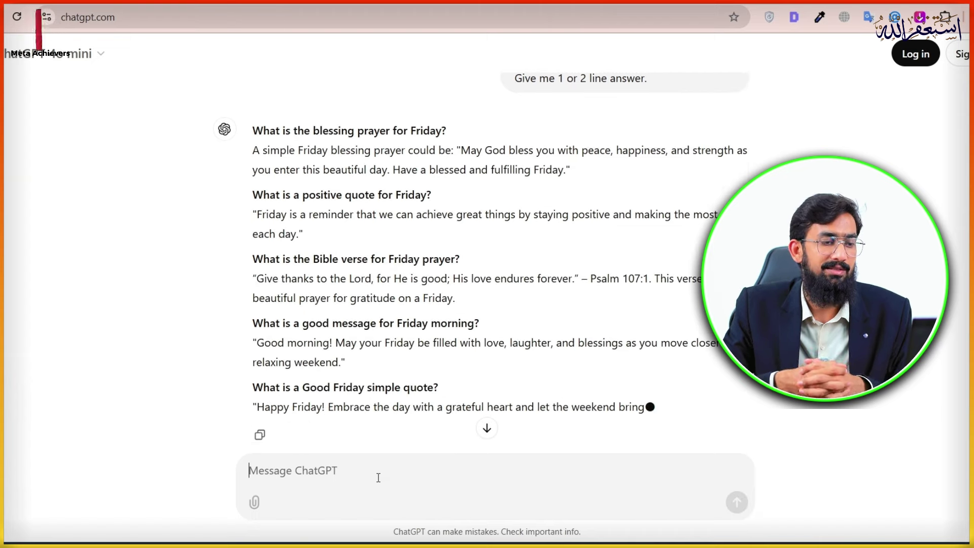
Copy ChatGPT's FAQ answers and paste them in Word after the conclusion, under a new line reading "FAQs"
{"action": "scroll", "coordinate": [259, 396], "scroll_direction": "down", "scroll_amount": 1}
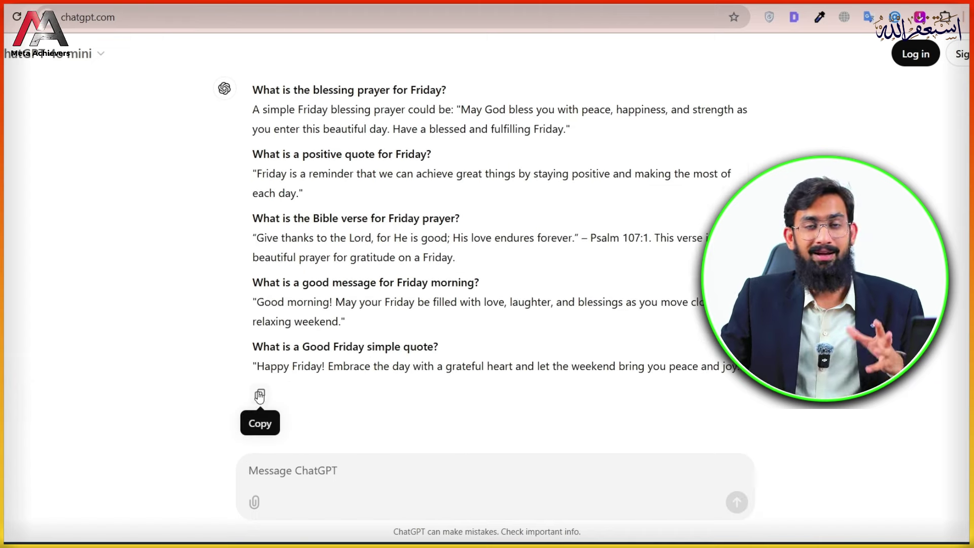
{"action": "left_click", "coordinate": [259, 396]}
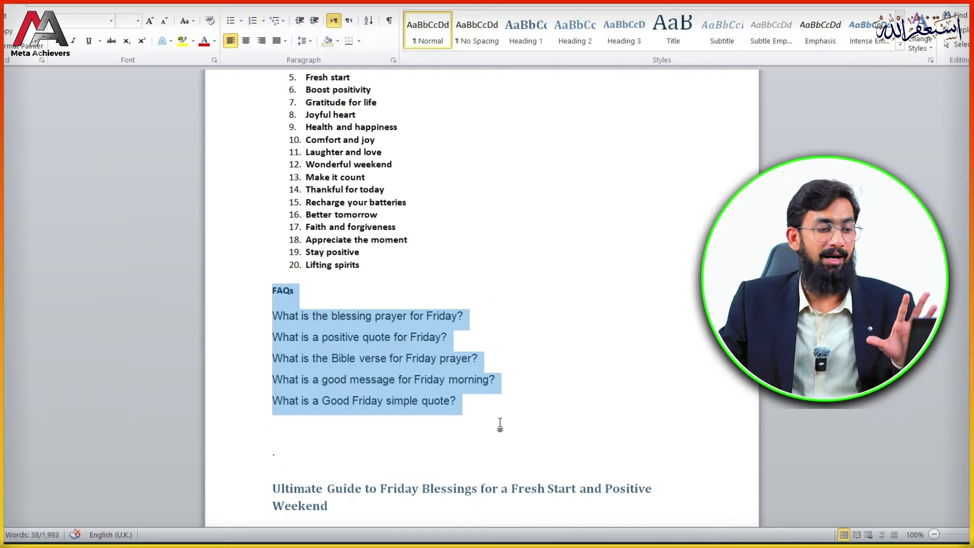
{"action": "scroll", "coordinate": [499, 424], "scroll_direction": "down", "scroll_amount": 20}
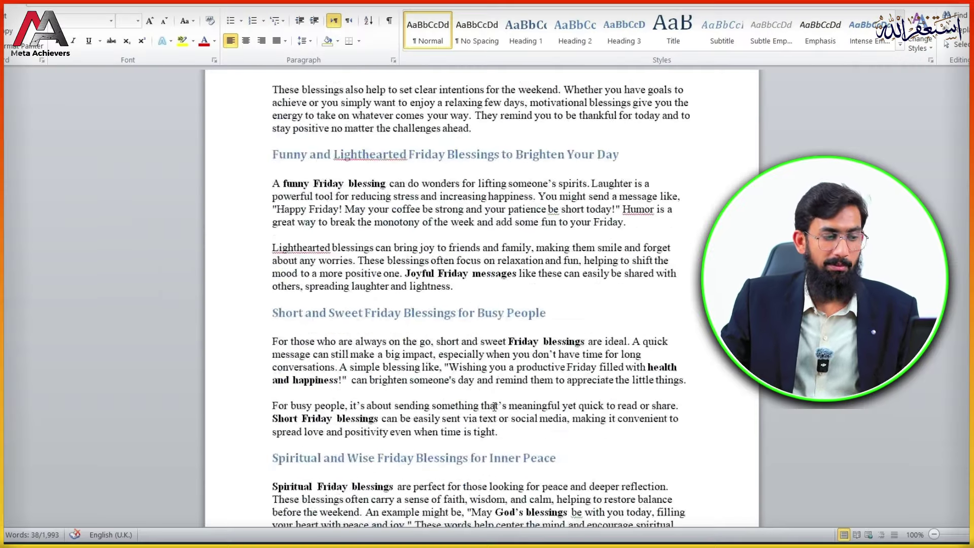
{"action": "scroll", "coordinate": [494, 406], "scroll_direction": "down", "scroll_amount": 20}
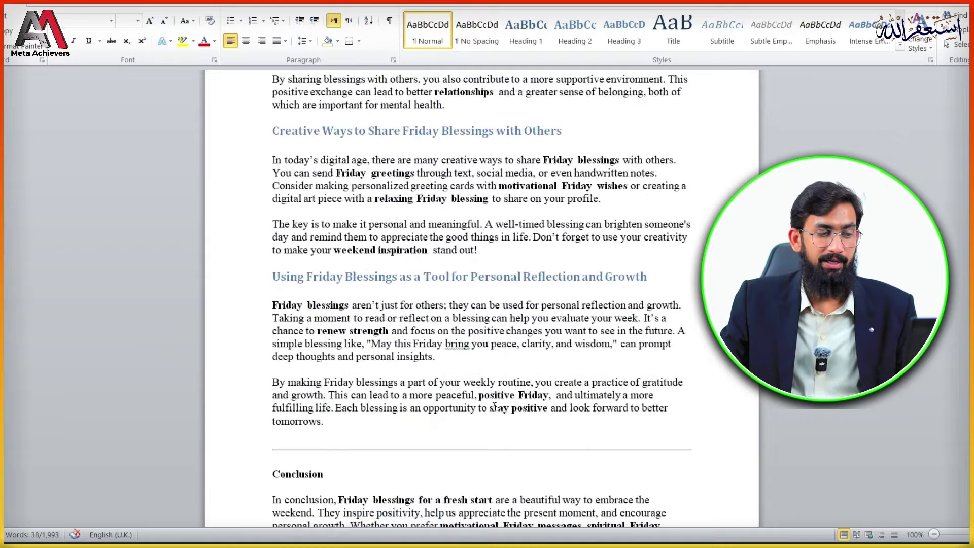
{"action": "scroll", "coordinate": [495, 406], "scroll_direction": "down", "scroll_amount": 5}
{"action": "left_click", "coordinate": [611, 413]}
{"action": "key", "text": "Return"}
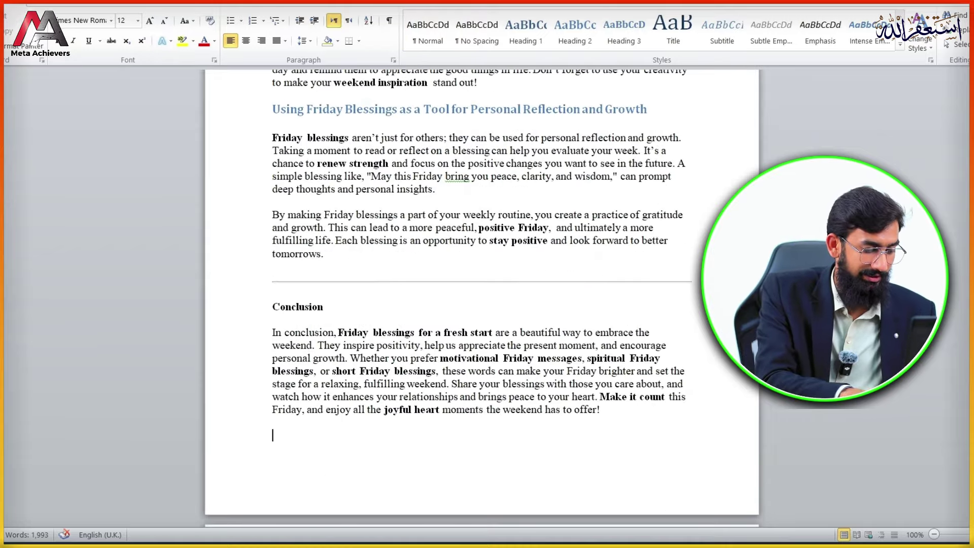
{"action": "type", "text": "FAQs"}
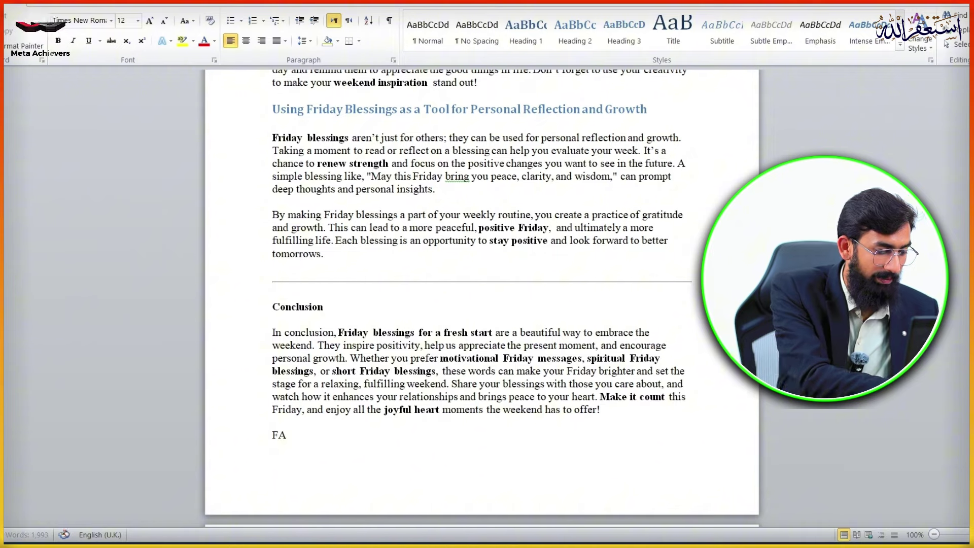
{"action": "key", "text": "Return"}
{"action": "key", "text": "ctrl+v"}
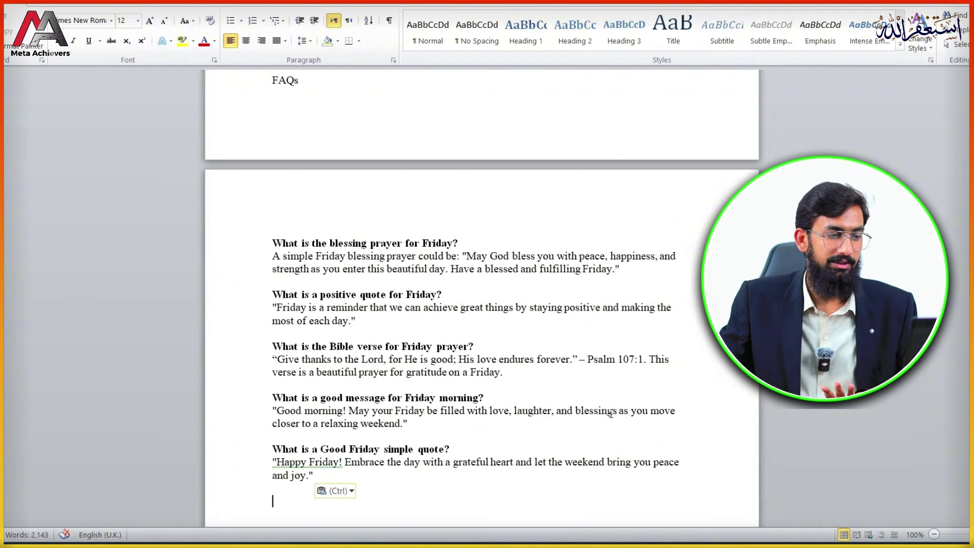
Apply the Heading 2 style to the "FAQs" line that follows the conclusion
{"action": "scroll", "coordinate": [341, 241], "scroll_direction": "up", "scroll_amount": 5}
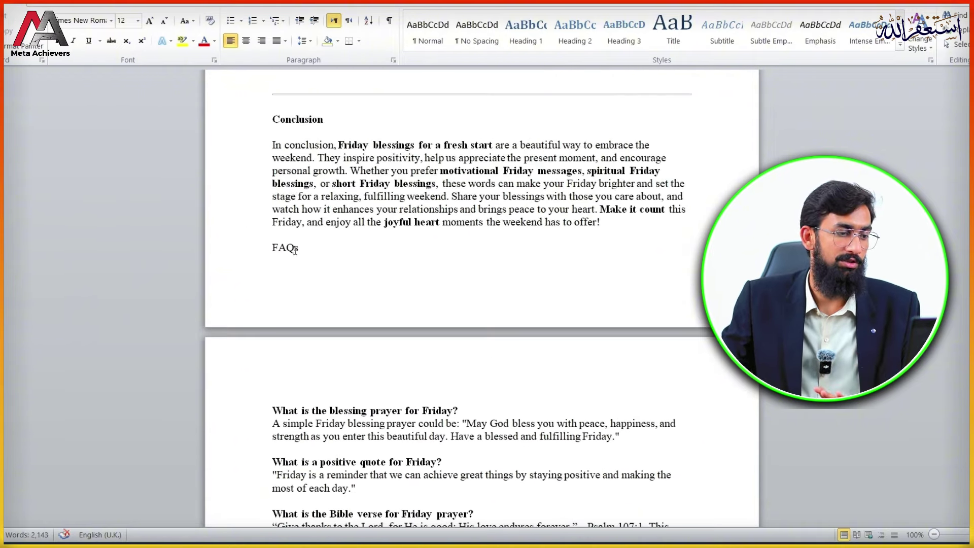
{"action": "left_click_drag", "start_coordinate": [306, 249], "coordinate": [264, 248]}
{"action": "left_click", "coordinate": [570, 41]}
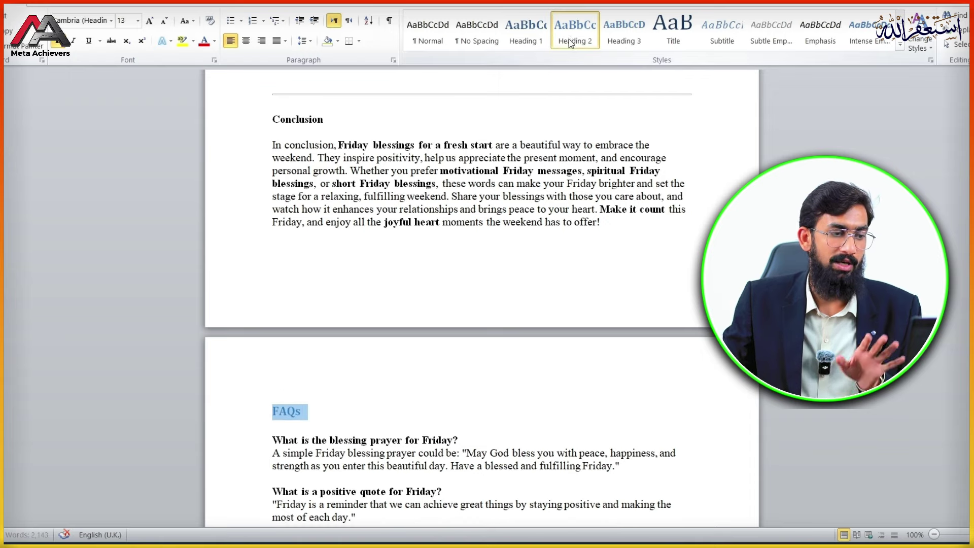
{"action": "left_click", "coordinate": [485, 299]}
Delete the horizontal line above the "Conclusion" heading and remove the blank space it leaves
{"action": "scroll", "coordinate": [483, 297], "scroll_direction": "up", "scroll_amount": 2}
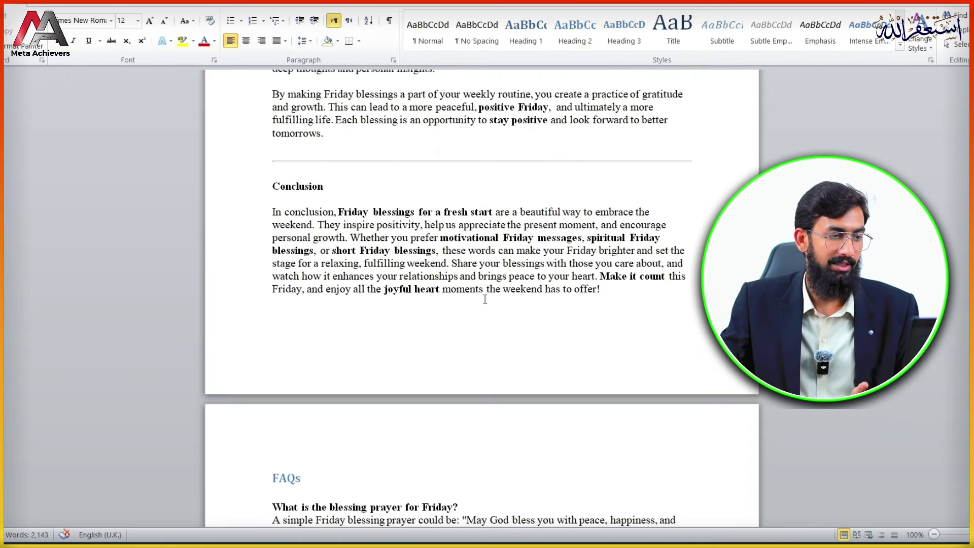
{"action": "scroll", "coordinate": [477, 204], "scroll_direction": "up", "scroll_amount": 2}
{"action": "left_click", "coordinate": [483, 229]}
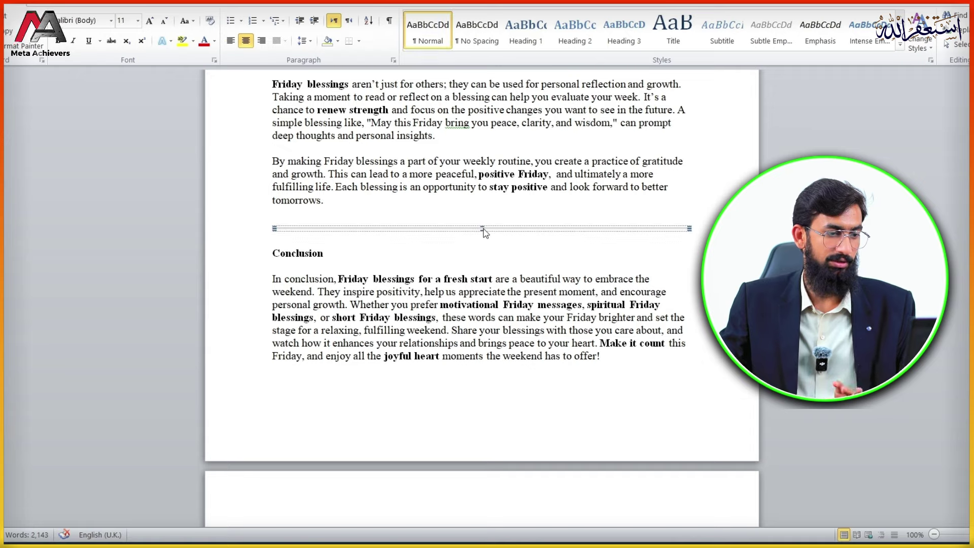
{"action": "key", "text": "Delete"}
{"action": "scroll", "coordinate": [485, 229], "scroll_direction": "up", "scroll_amount": 2}
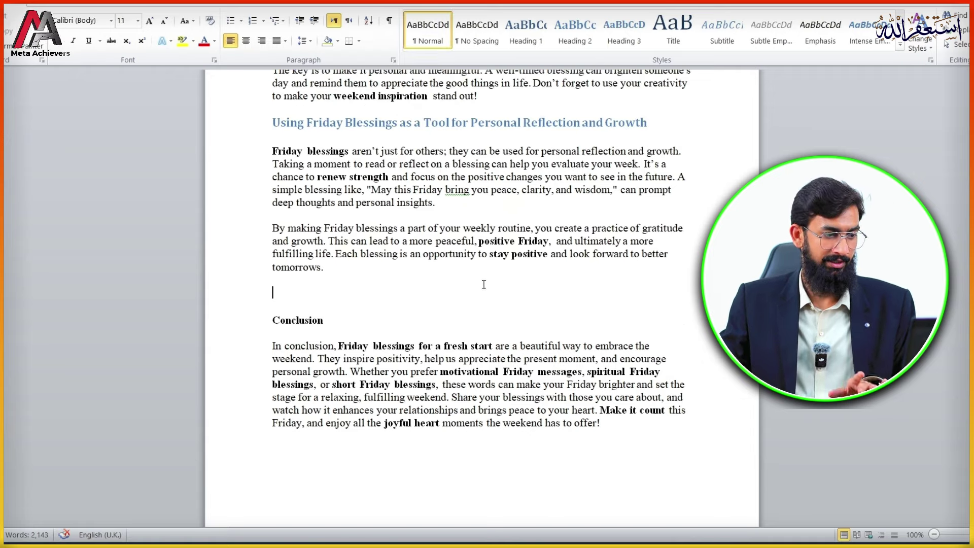
{"action": "key", "text": "BackSpace"}
{"action": "key", "text": "BackSpace"}
Review the article's headings and paragraphs, highlighting the "How Friday Blessings Can Improve Your Mental Health and Well-being" section
{"action": "scroll", "coordinate": [437, 304], "scroll_direction": "up", "scroll_amount": 6}
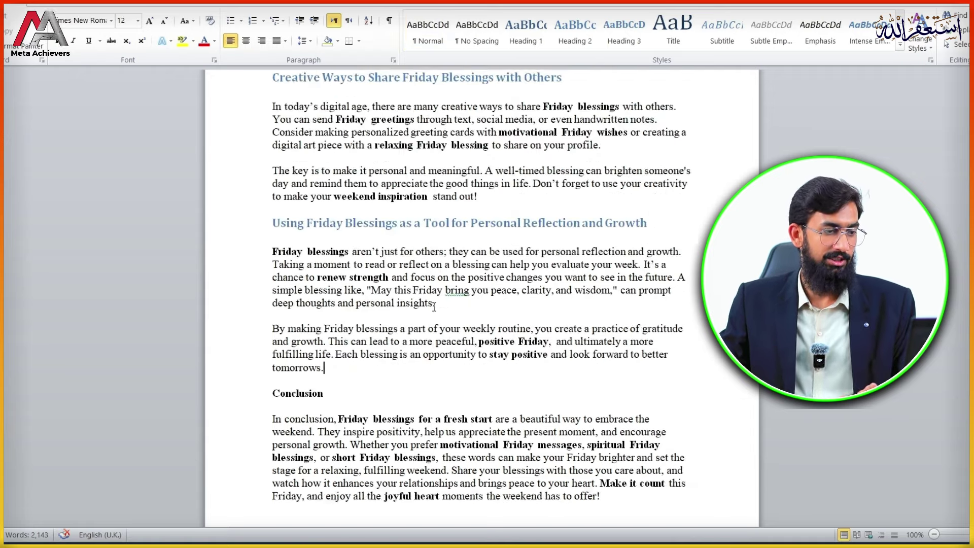
{"action": "scroll", "coordinate": [436, 302], "scroll_direction": "up", "scroll_amount": 5}
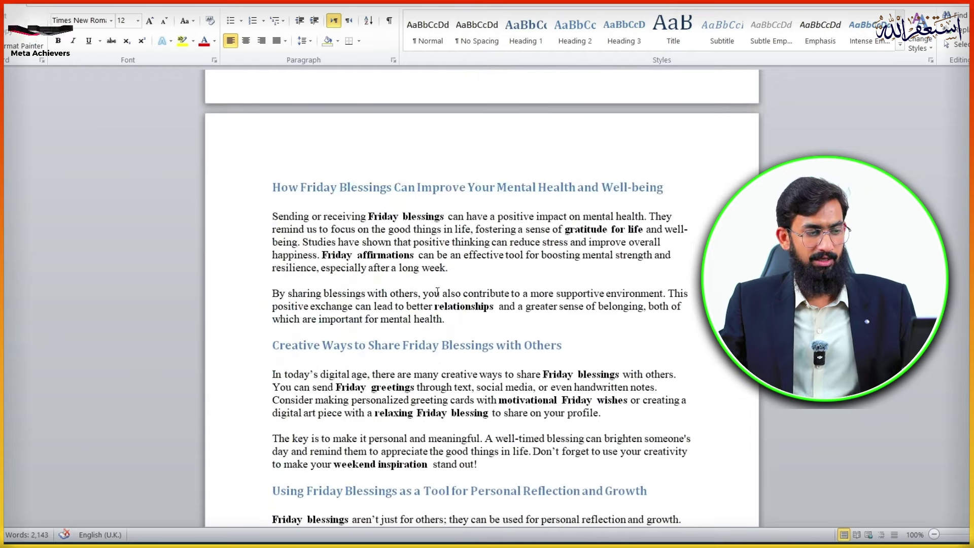
{"action": "left_click_drag", "start_coordinate": [665, 186], "coordinate": [273, 187]}
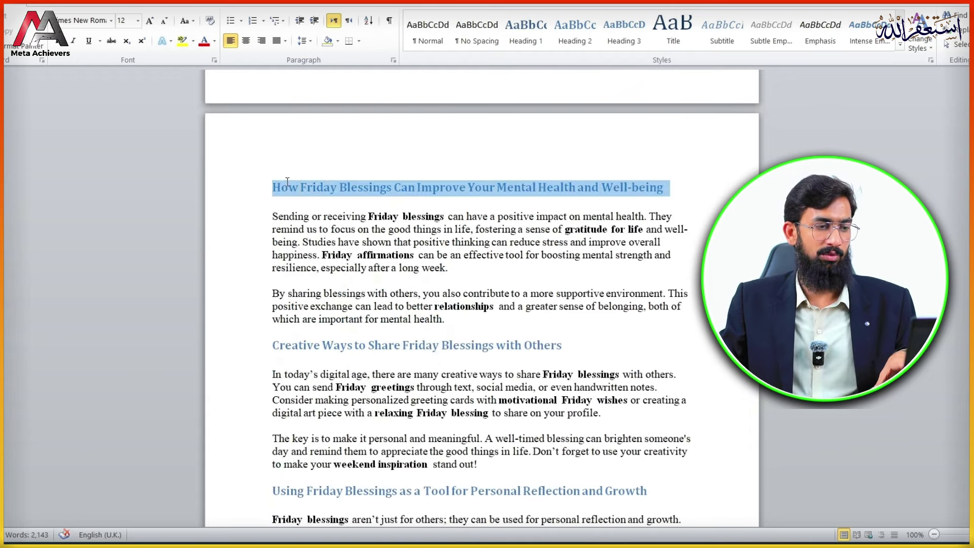
{"action": "left_click", "coordinate": [552, 273]}
{"action": "mouse_move", "coordinate": [439, 318]}
{"action": "left_mouse_down"}
{"action": "mouse_move", "coordinate": [274, 213]}
{"action": "mouse_move", "coordinate": [304, 193]}
{"action": "mouse_move", "coordinate": [276, 214]}
{"action": "left_mouse_up"}
{"action": "scroll", "coordinate": [371, 304], "scroll_direction": "down", "scroll_amount": 5}
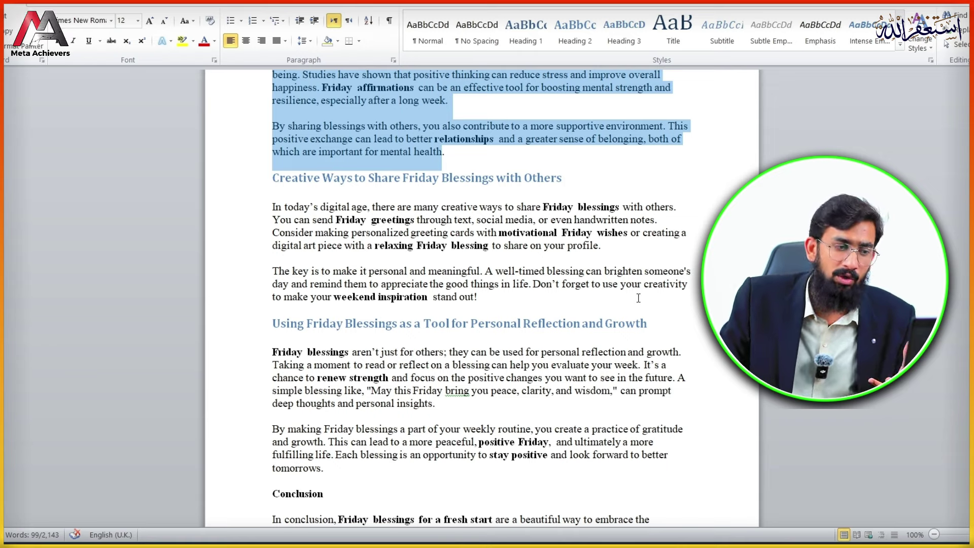
{"action": "scroll", "coordinate": [600, 317], "scroll_direction": "up", "scroll_amount": 15}
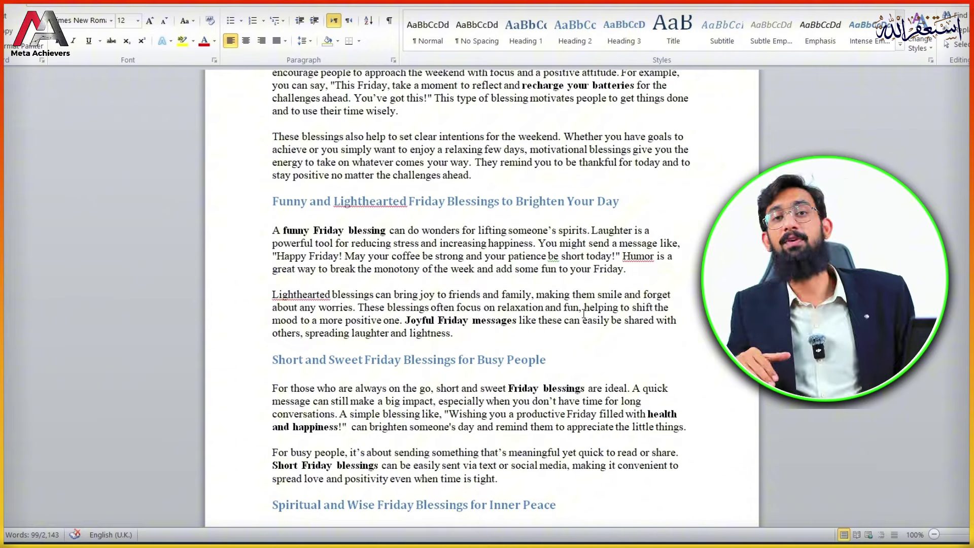
Copy the finished article from the "Ultimate Guide to Friday Blessings for a Fresh Start and Positive Weekend" title through the last FAQ answer
{"action": "scroll", "coordinate": [483, 302], "scroll_direction": "down", "scroll_amount": 16}
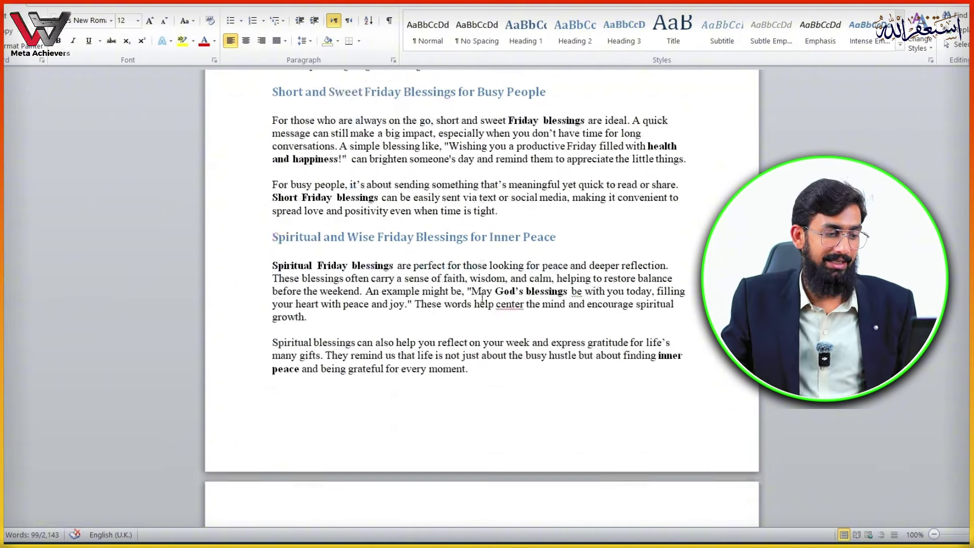
{"action": "scroll", "coordinate": [482, 302], "scroll_direction": "down", "scroll_amount": 20}
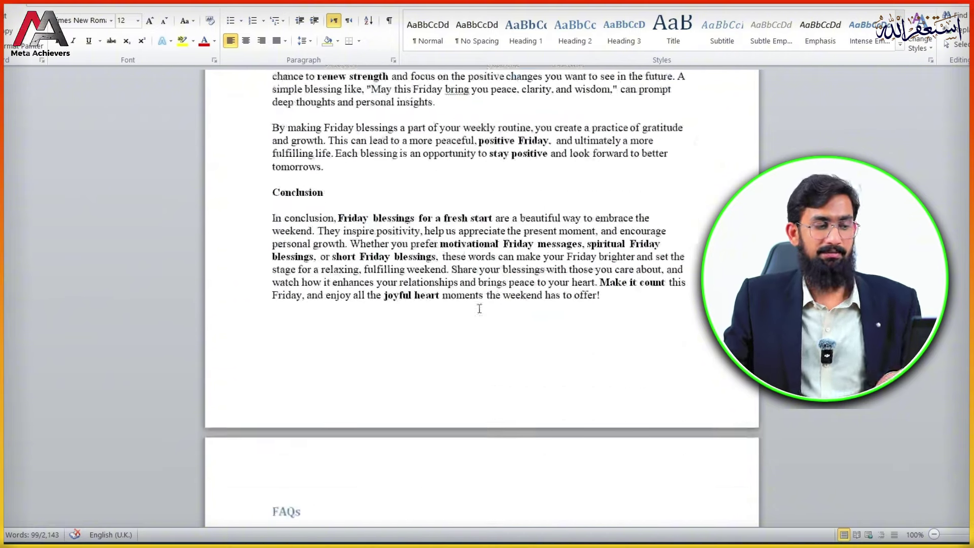
{"action": "scroll", "coordinate": [475, 308], "scroll_direction": "down", "scroll_amount": 3}
{"action": "left_click", "coordinate": [445, 341]}
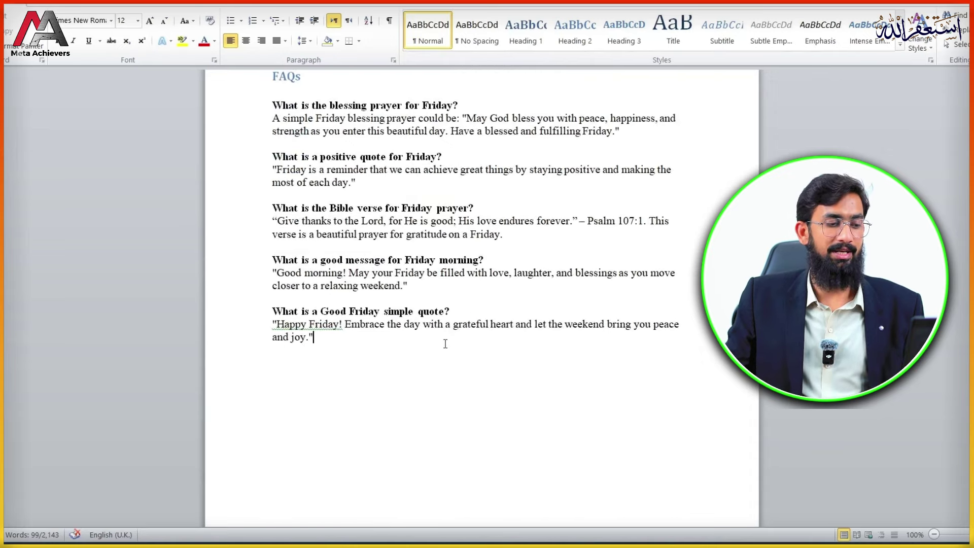
{"action": "left_click_drag", "start_coordinate": [326, 342], "coordinate": [219, 290]}
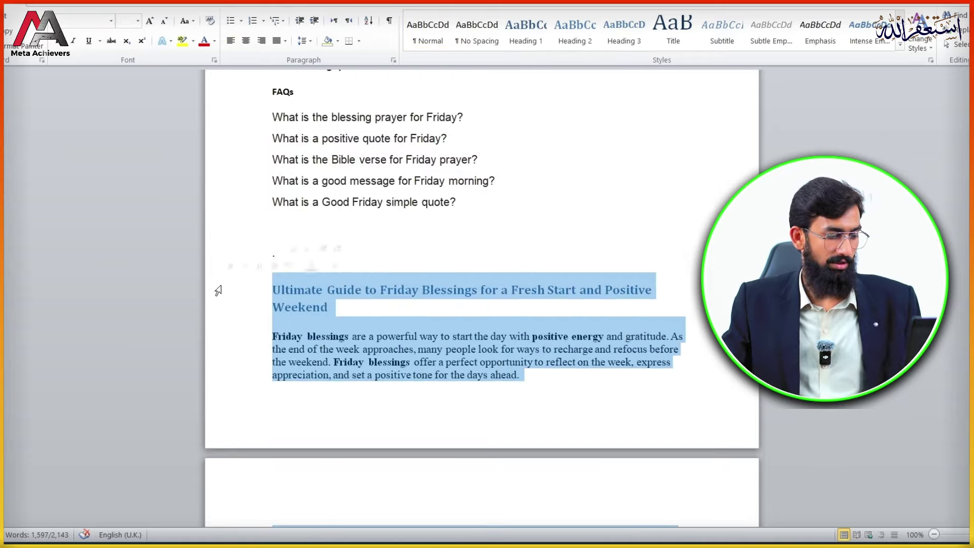
{"action": "scroll", "coordinate": [546, 315], "scroll_direction": "down", "scroll_amount": 18}
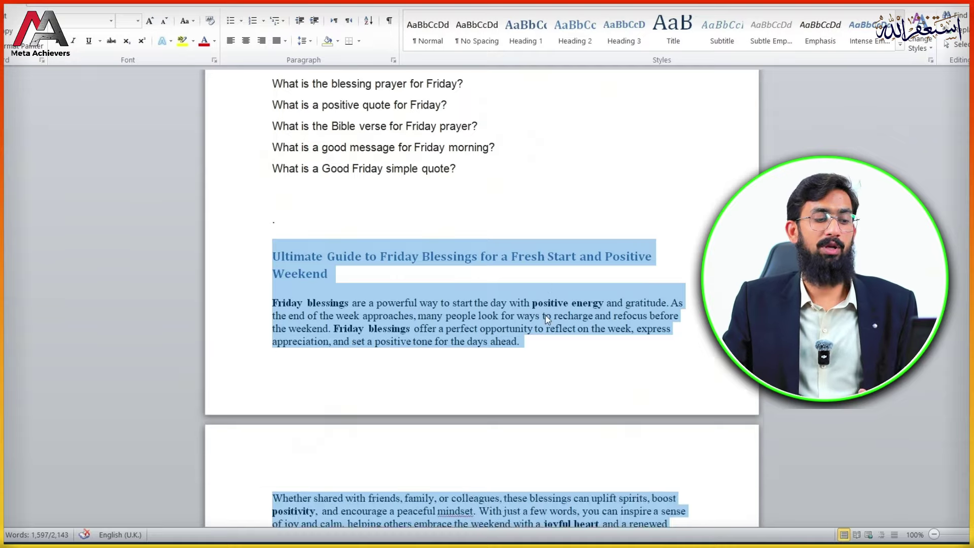
{"action": "scroll", "coordinate": [546, 317], "scroll_direction": "down", "scroll_amount": 5}
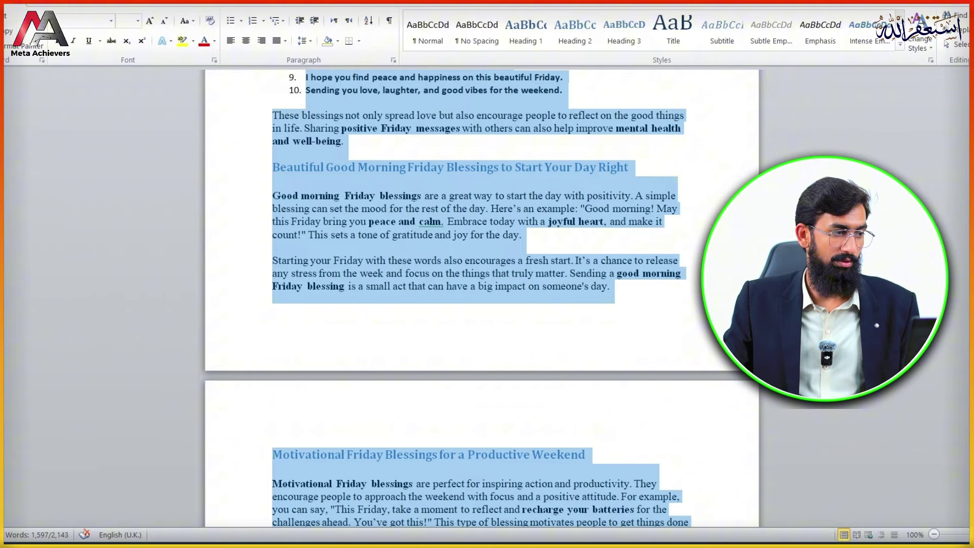
{"action": "key", "text": "alt+f"}
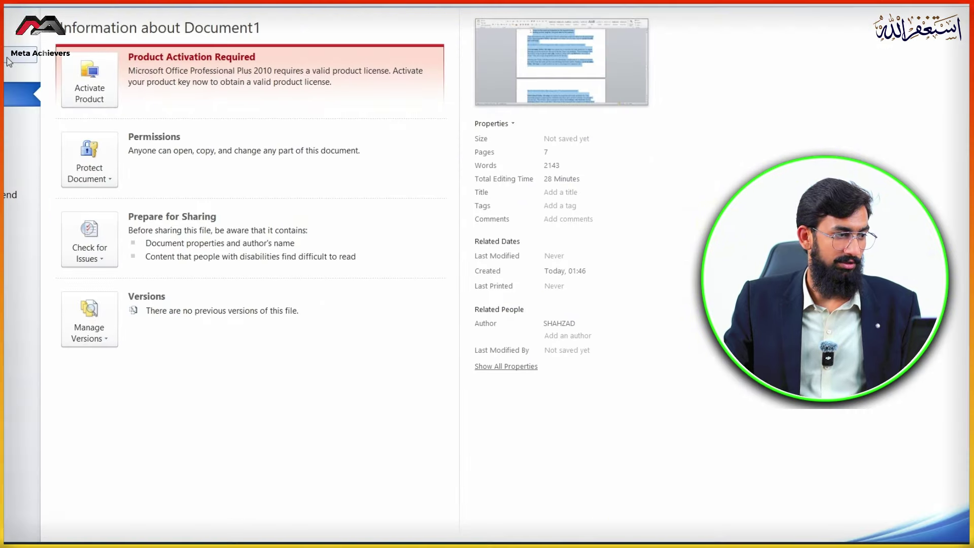
{"action": "left_click", "coordinate": [8, 62]}
{"action": "key", "text": "Escape"}
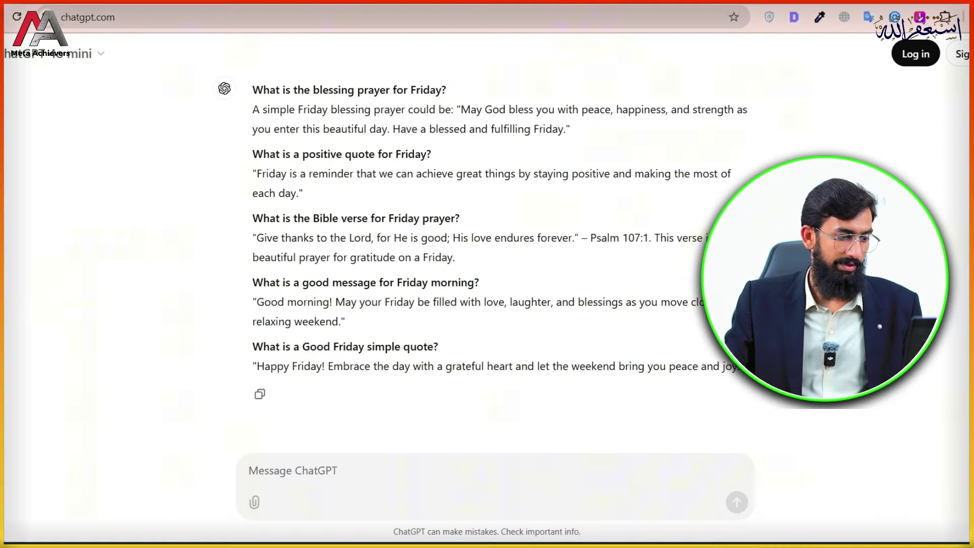
Open a new blank Microsoft Word 2010 document, paste the copied article into it and maximize the window
{"action": "key", "text": "super"}
{"action": "type", "text": "word"}
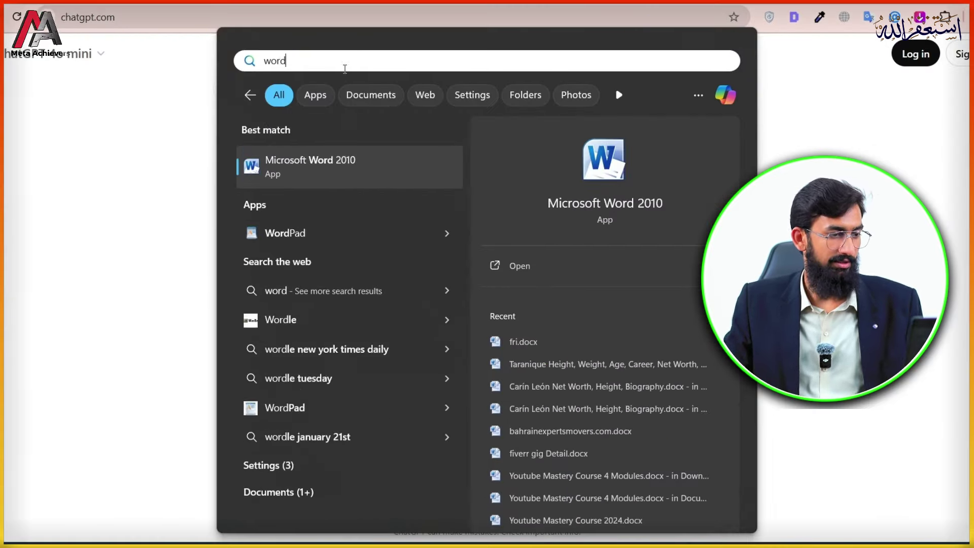
{"action": "left_click", "coordinate": [352, 174]}
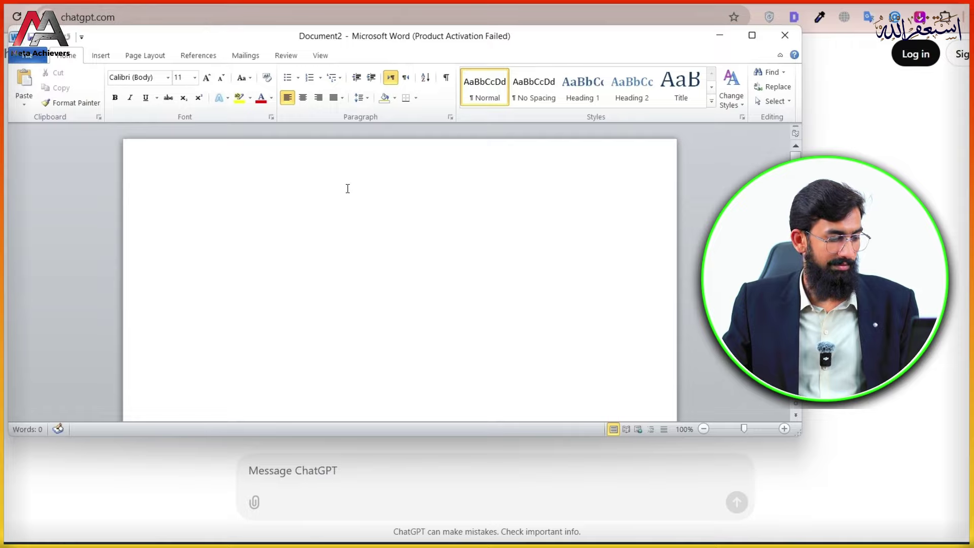
{"action": "key", "text": "ctrl+v"}
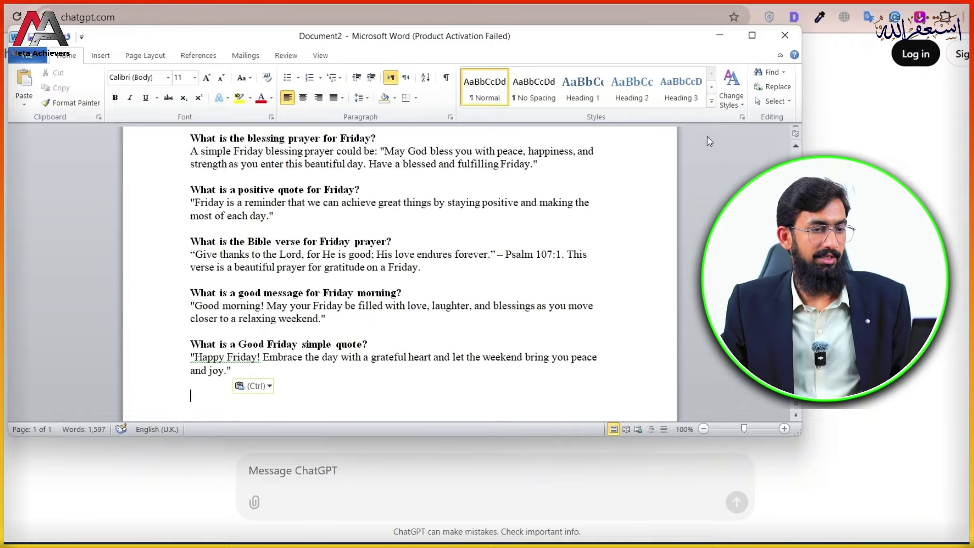
{"action": "left_click", "coordinate": [752, 35]}
{"action": "scroll", "coordinate": [500, 307], "scroll_direction": "up", "scroll_amount": 1}
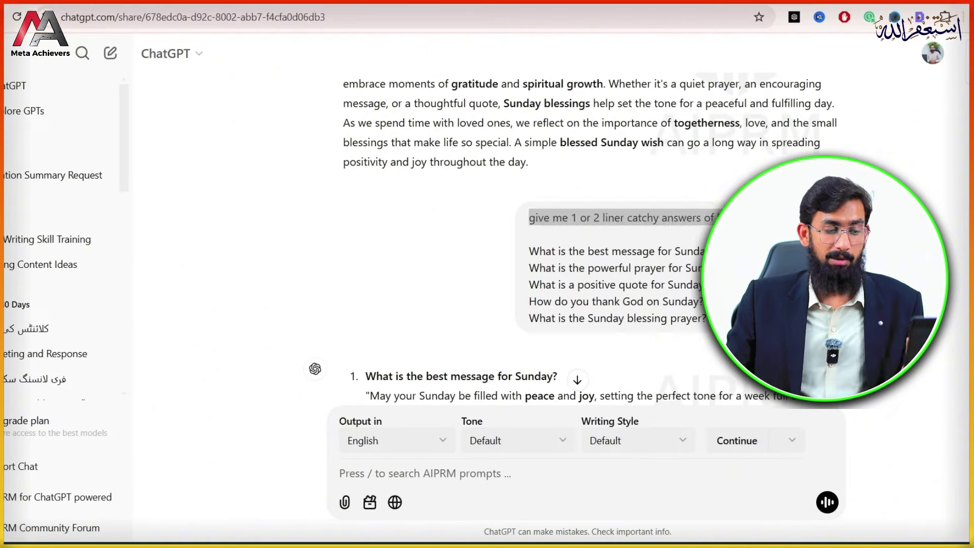
Examine the Google results for "friday blessing", highlighting the description snippet under the blessingszing.com result
{"action": "left_click_drag", "start_coordinate": [529, 218], "coordinate": [721, 218]}
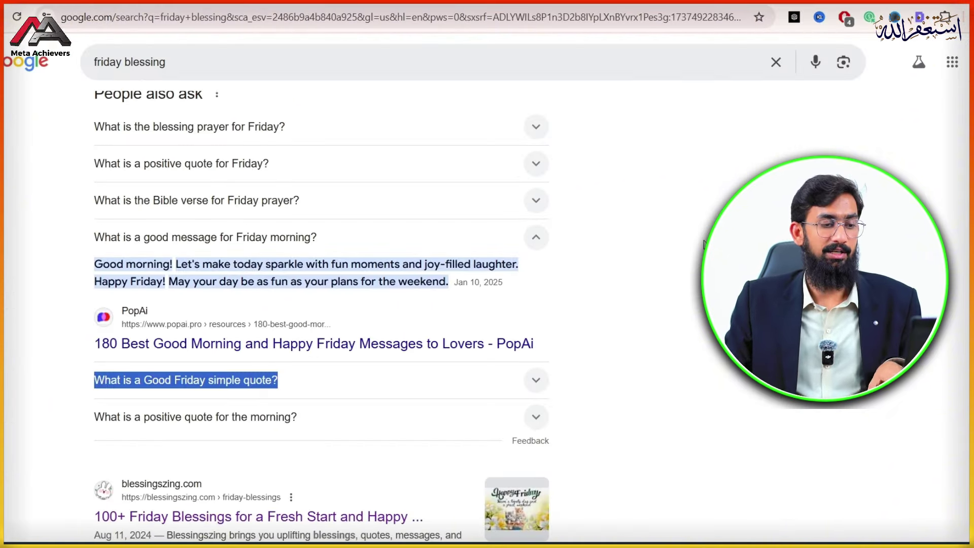
{"action": "left_click", "coordinate": [702, 226]}
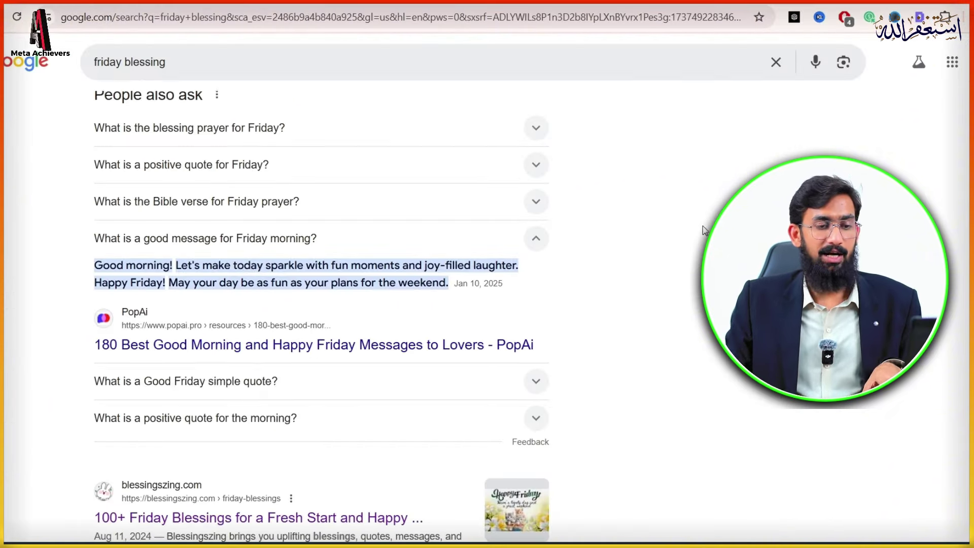
{"action": "scroll", "coordinate": [702, 222], "scroll_direction": "down", "scroll_amount": 5}
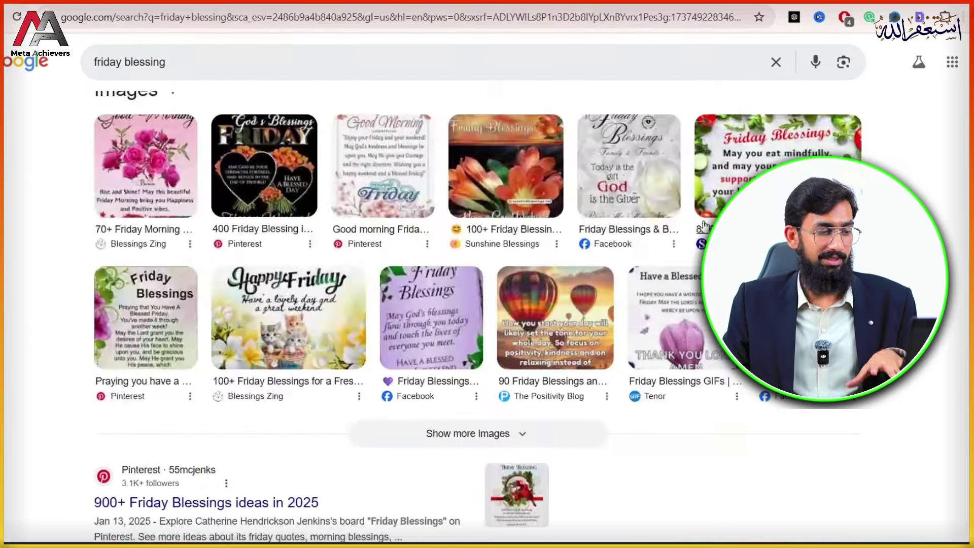
{"action": "scroll", "coordinate": [597, 229], "scroll_direction": "down", "scroll_amount": 9}
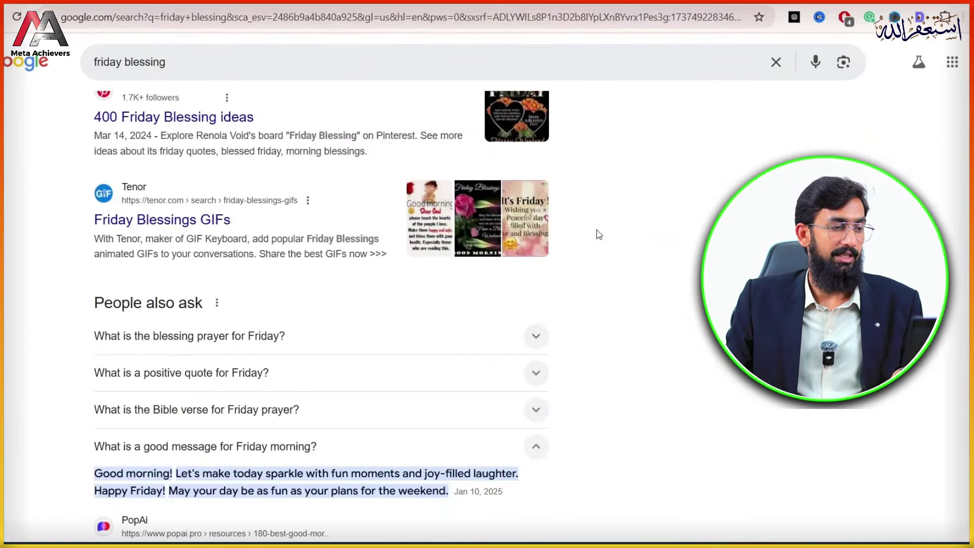
{"action": "scroll", "coordinate": [597, 229], "scroll_direction": "up", "scroll_amount": 1}
{"action": "scroll", "coordinate": [191, 341], "scroll_direction": "down", "scroll_amount": 10}
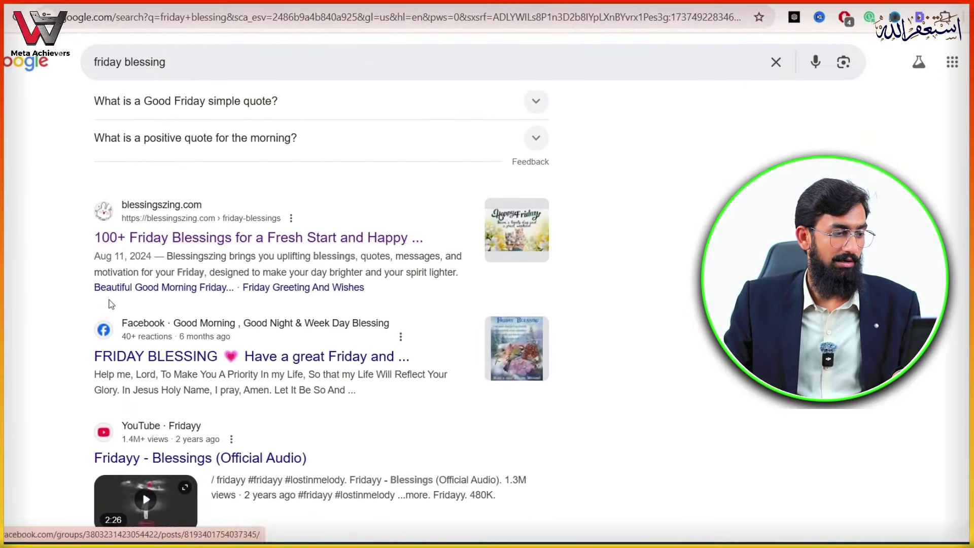
{"action": "left_click_drag", "start_coordinate": [166, 256], "coordinate": [365, 288]}
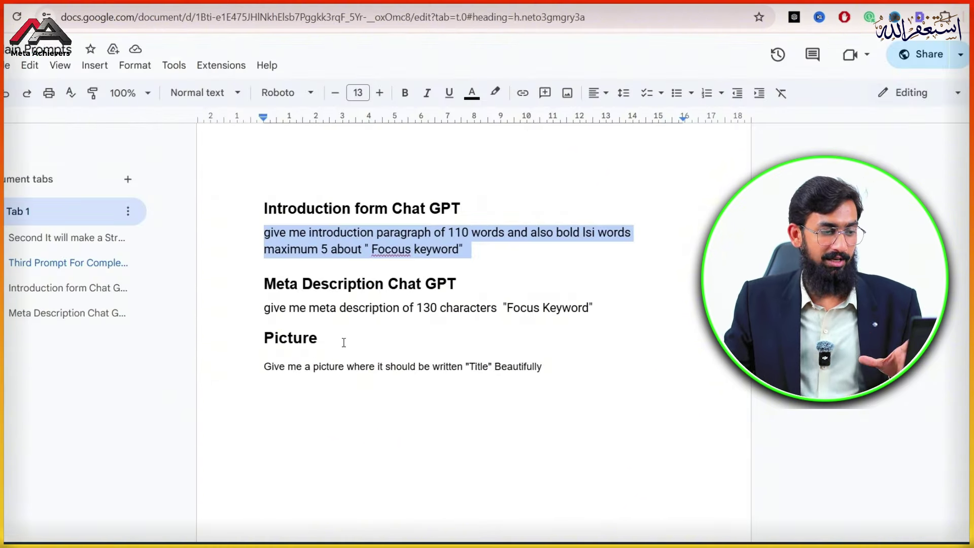
Copy the 130-character meta description prompt from the Main Prompts Google Doc and paste it into ChatGPT's message box
{"action": "left_click_drag", "start_coordinate": [264, 313], "coordinate": [619, 314]}
{"action": "key", "text": "ctrl+c"}
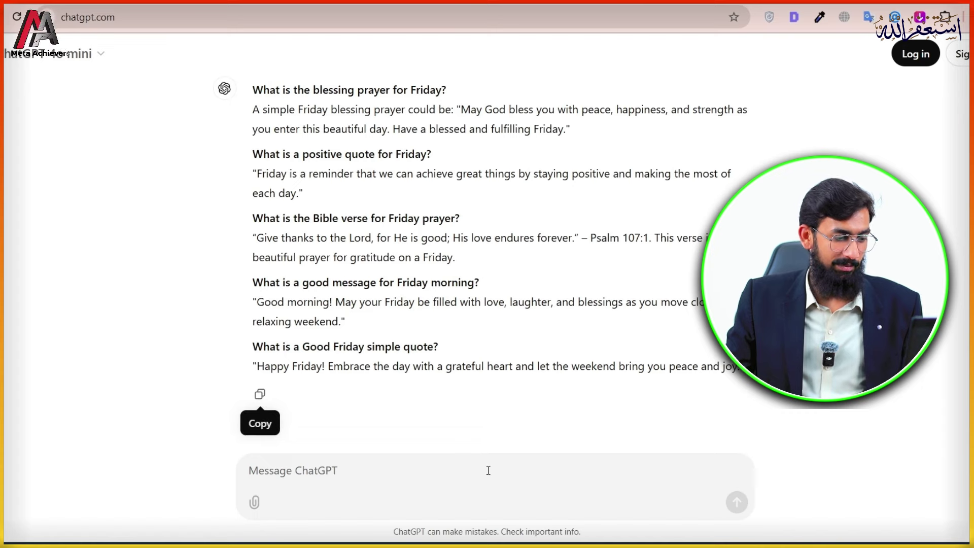
{"action": "left_click", "coordinate": [488, 470]}
{"action": "key", "text": "ctrl+v"}
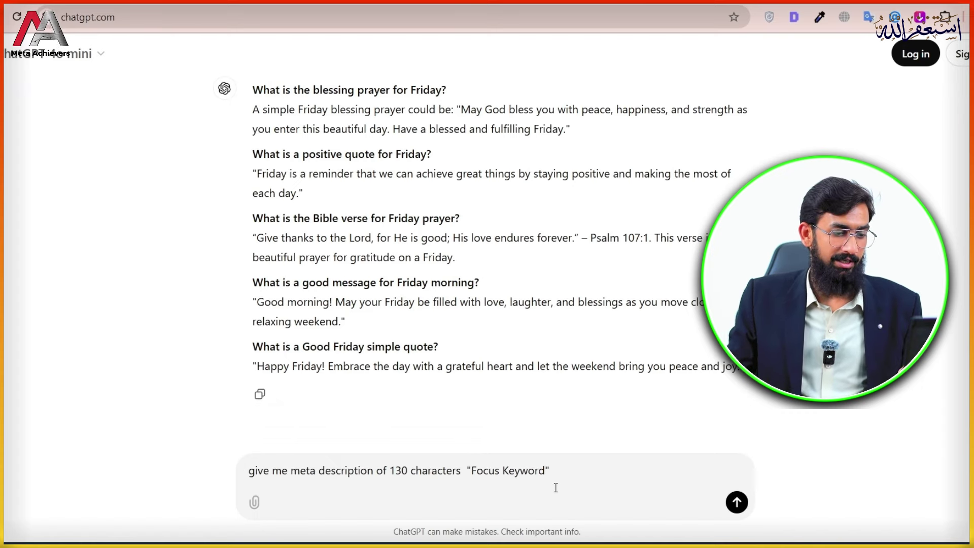
Replace the prompt's "Focus Keyword" placeholder with "Friday blessing" and send the meta description request
{"action": "left_click_drag", "start_coordinate": [477, 472], "coordinate": [540, 471]}
{"action": "type", "text": "#"}
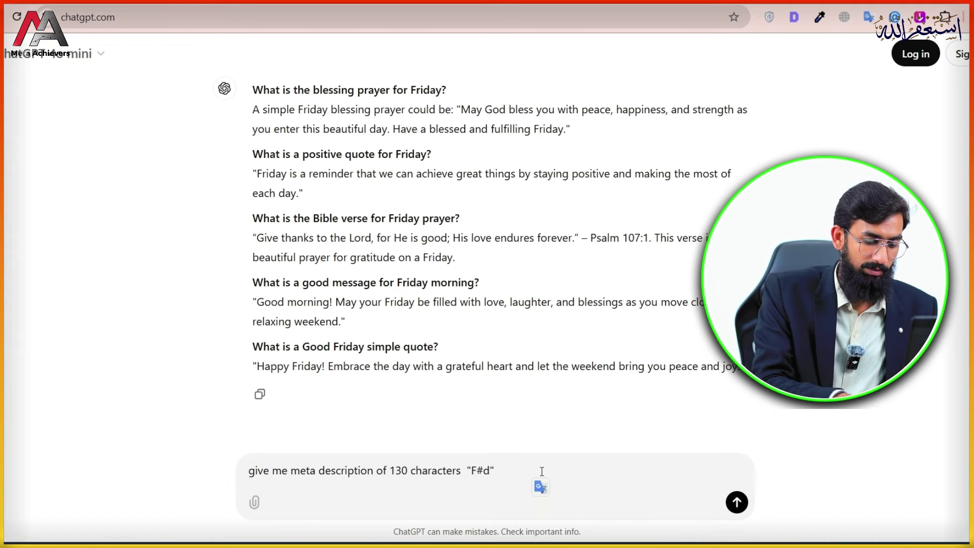
{"action": "key", "text": "BackSpace"}
{"action": "key", "text": "BackSpace"}
{"action": "type", "text": "riday"}
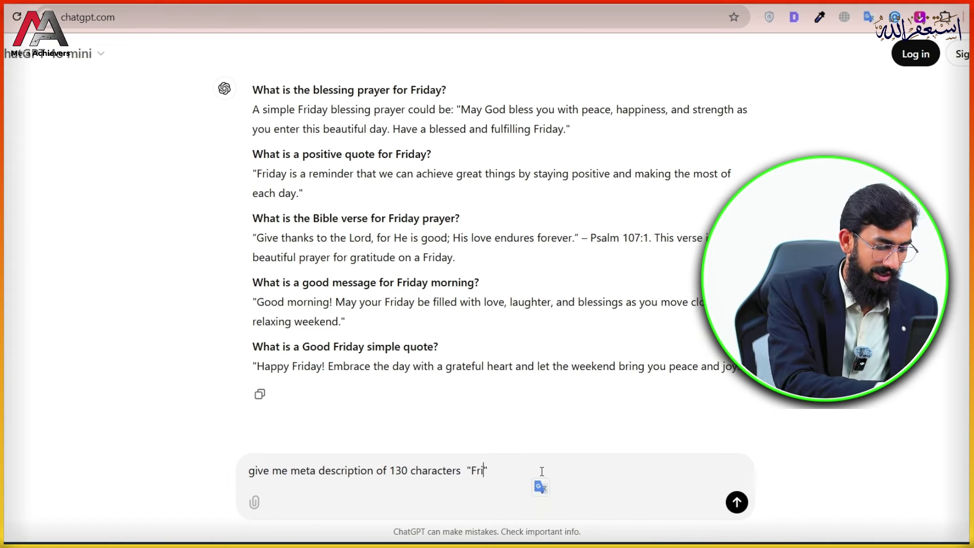
{"action": "type", "text": " blessing"}
{"action": "key", "text": "Return"}
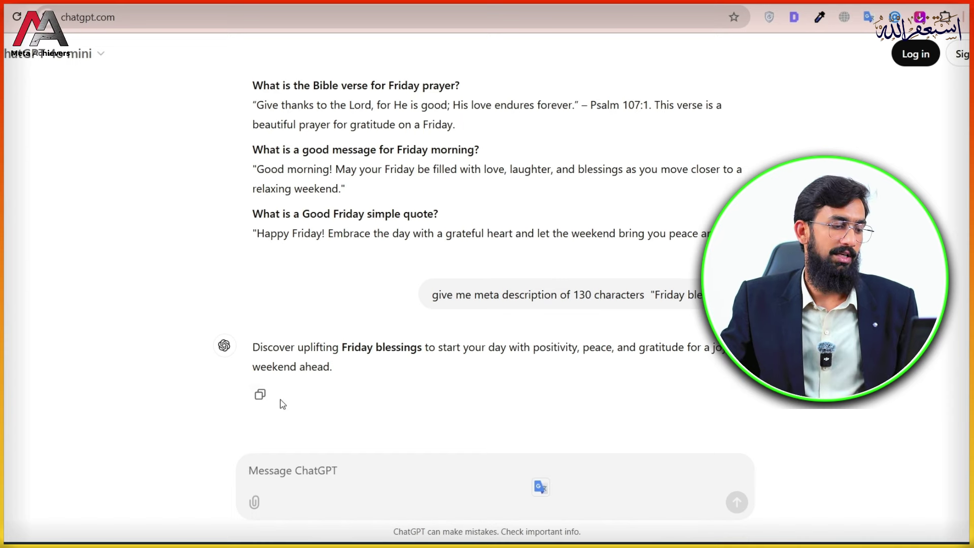
Copy ChatGPT's meta description and paste it after the FAQs in the new Word document, under a line reading "Meta Description"
{"action": "left_click", "coordinate": [260, 395]}
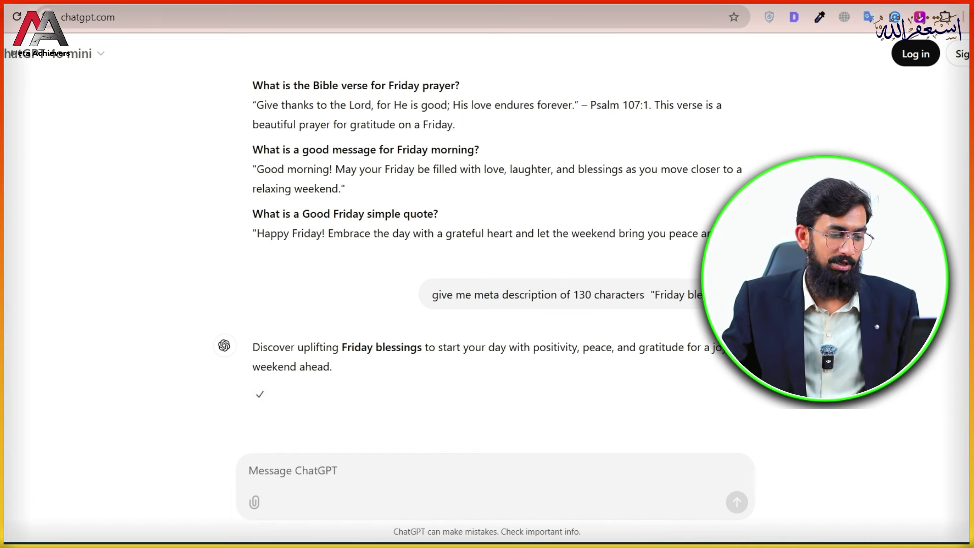
{"action": "mouse_move", "coordinate": [609, 545]}
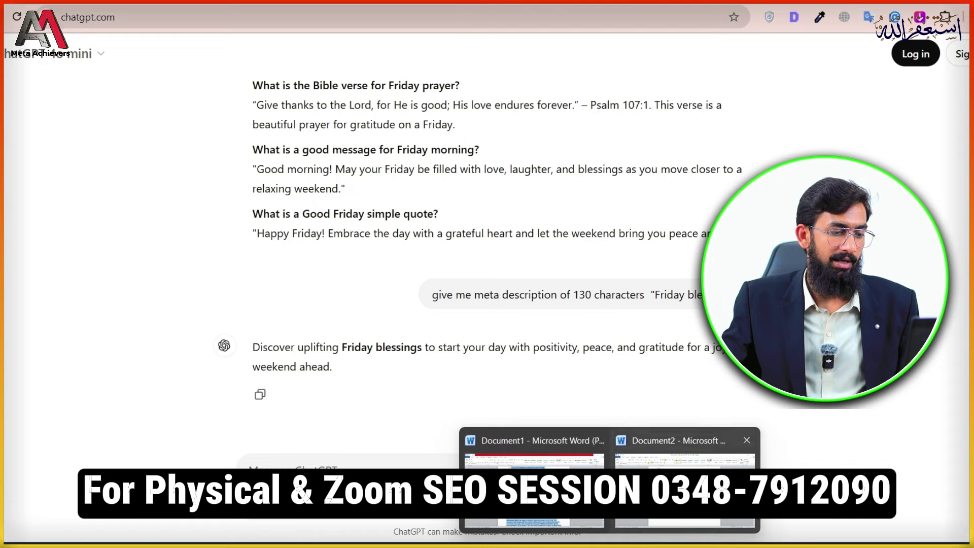
{"action": "left_click", "coordinate": [491, 440]}
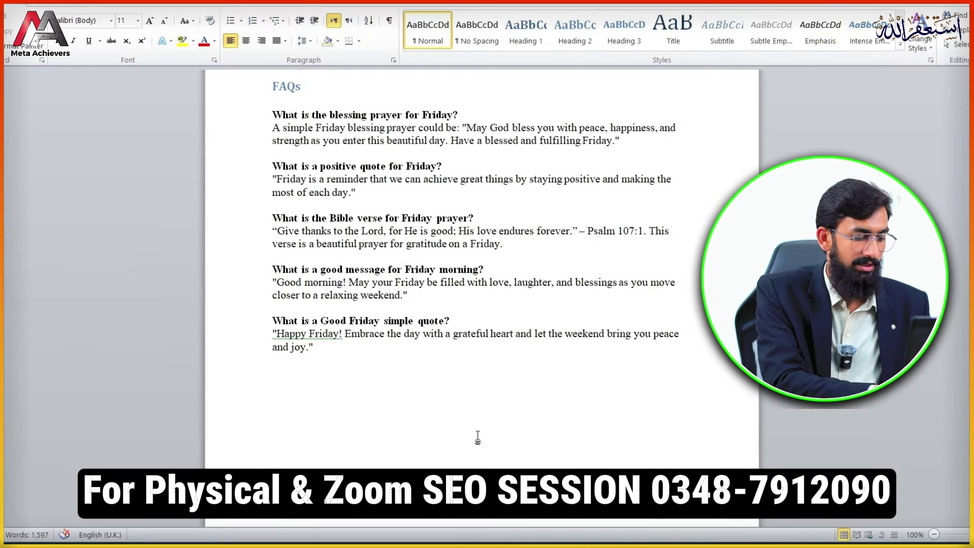
{"action": "type", "text": "Meta De"}
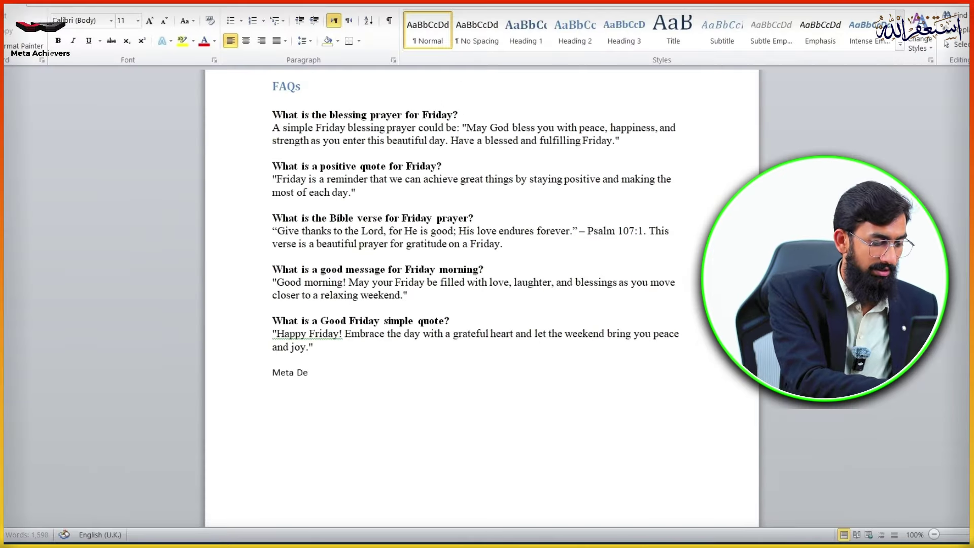
{"action": "type", "text": "script"}
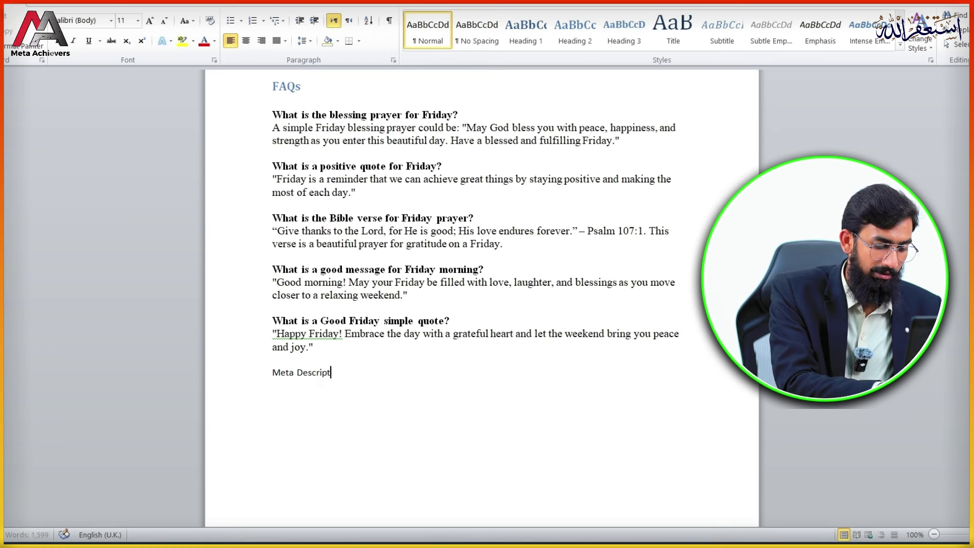
{"action": "type", "text": "ion"}
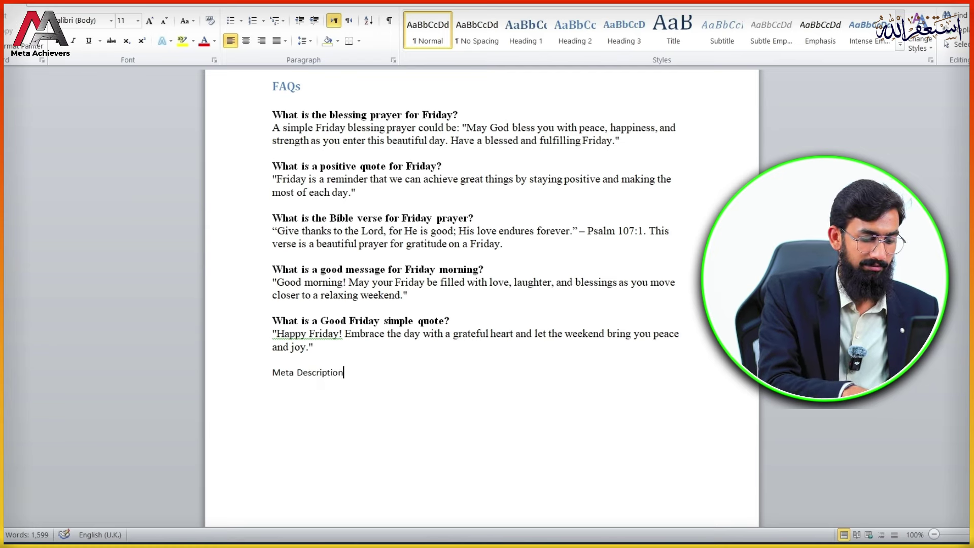
{"action": "key", "text": "Return"}
{"action": "key", "text": "ctrl+v"}
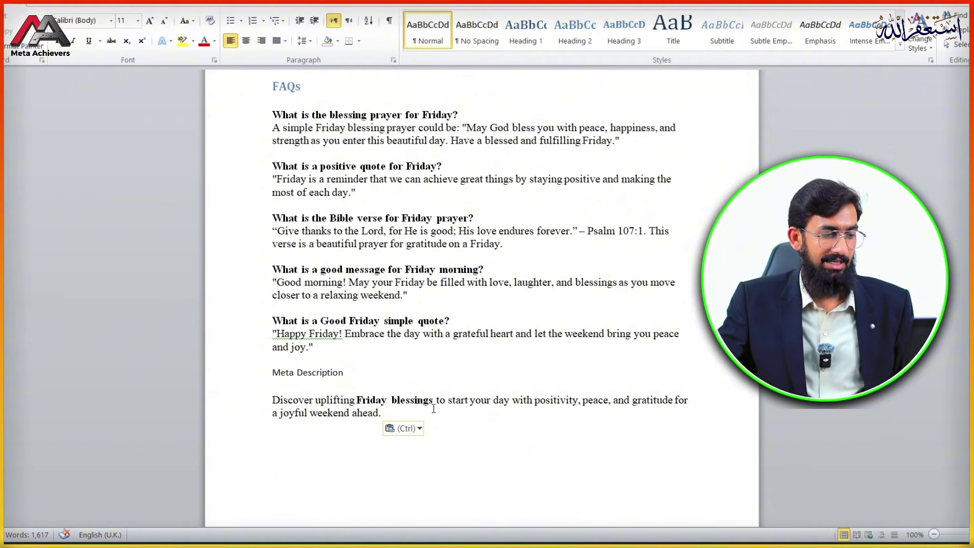
Apply the Heading 2 style to the "Meta Description" line below the FAQs
{"action": "left_click_drag", "start_coordinate": [354, 375], "coordinate": [272, 373]}
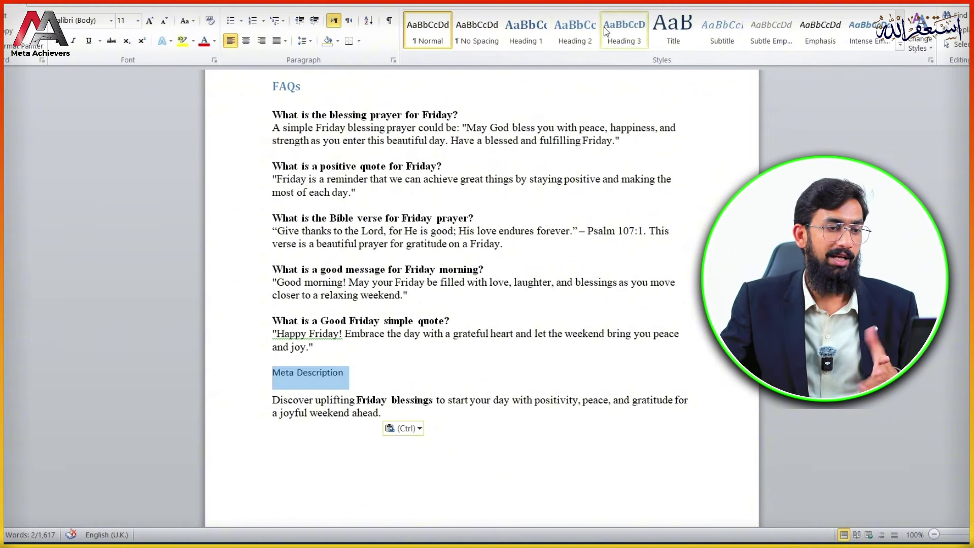
{"action": "left_click", "coordinate": [573, 31]}
{"action": "left_click", "coordinate": [444, 470]}
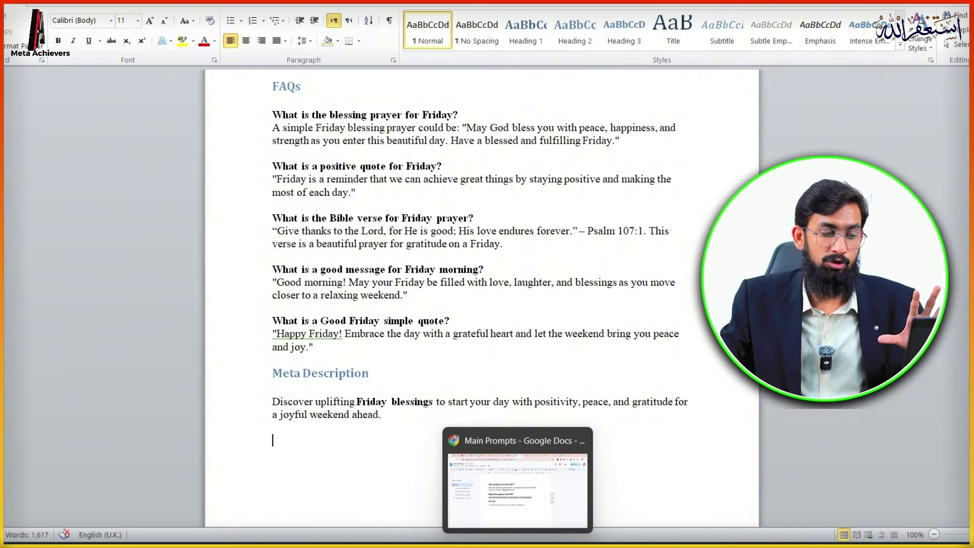
Return to the Google results and highlight the keyword "Friday" in the blessingszing.com description
{"action": "left_click", "coordinate": [554, 441]}
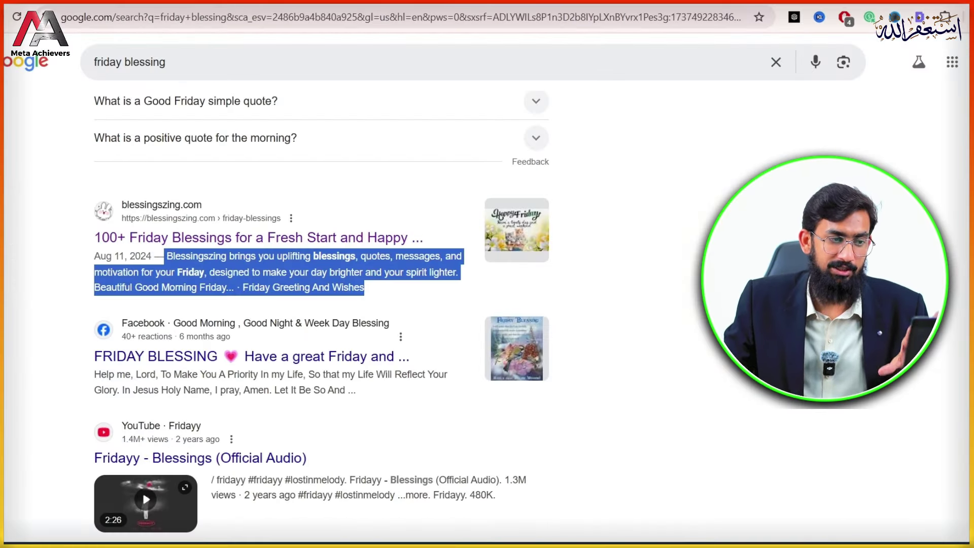
{"action": "left_click", "coordinate": [561, 311]}
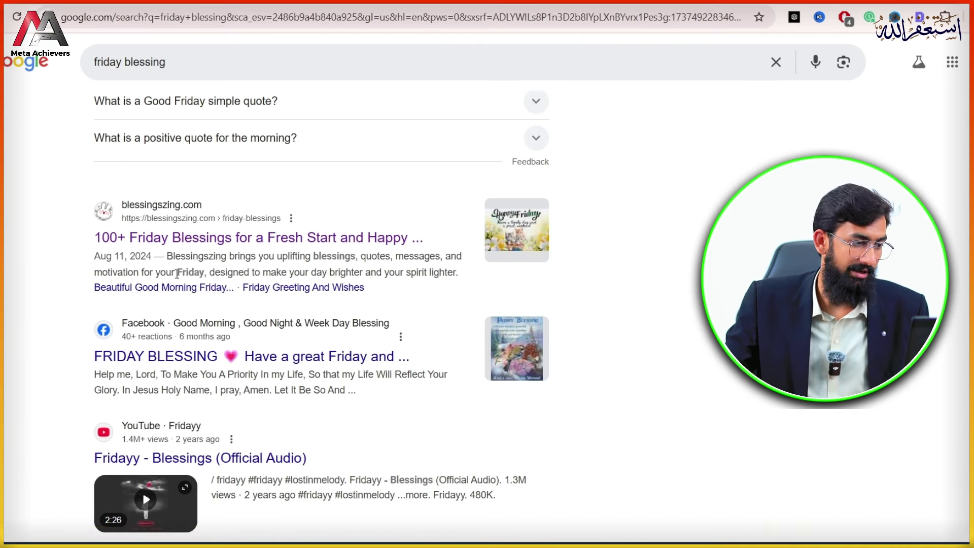
{"action": "left_click_drag", "start_coordinate": [176, 274], "coordinate": [208, 270]}
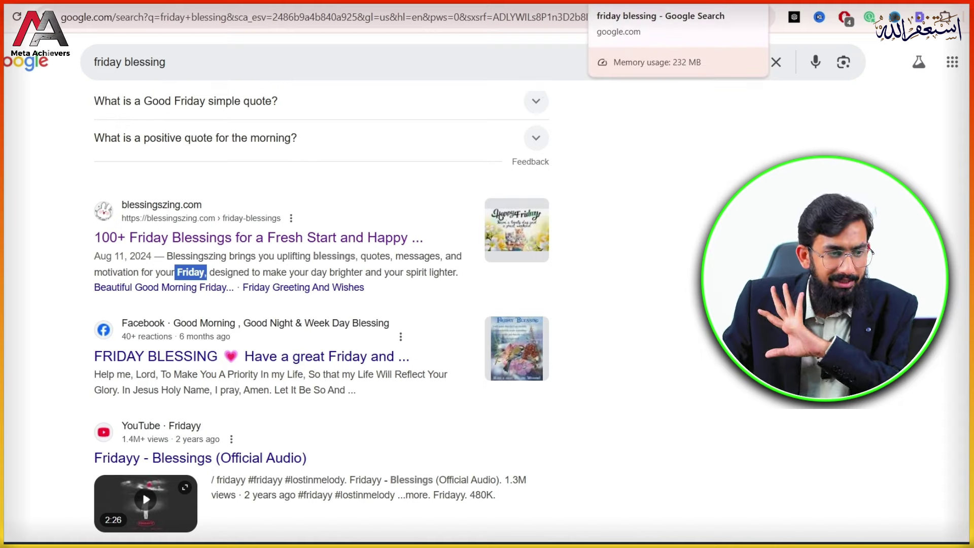
Switch to the ChatGPT browser window, search Google for "ideogram" in a new tab and open the Ideogram site
{"action": "mouse_move", "coordinate": [631, 543]}
{"action": "left_click", "coordinate": [658, 513]}
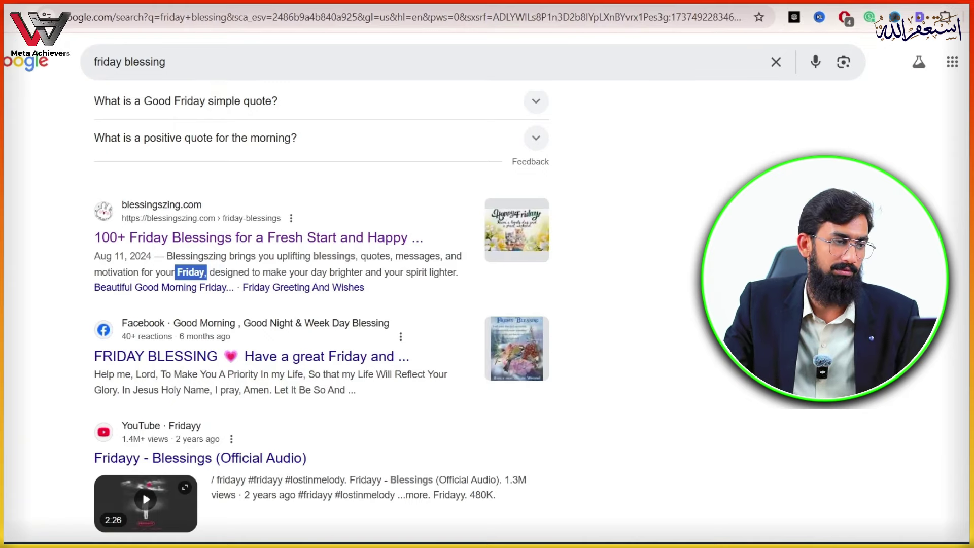
{"action": "left_click", "coordinate": [647, 487]}
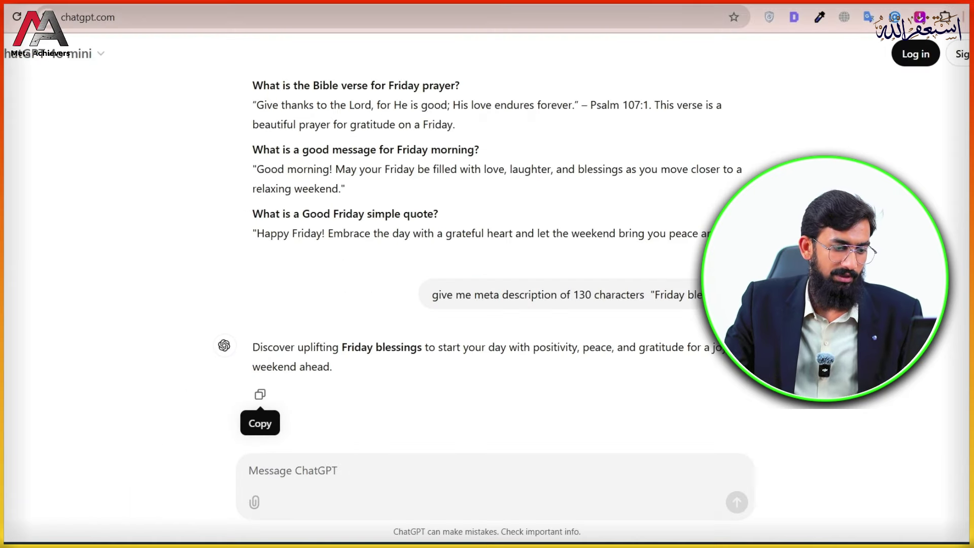
{"action": "left_click", "coordinate": [666, 5]}
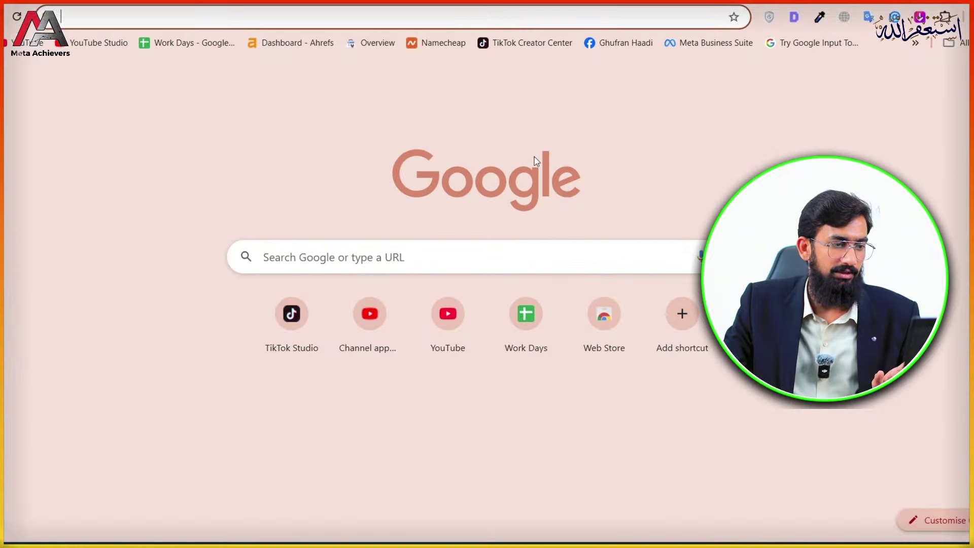
{"action": "left_click", "coordinate": [502, 255]}
{"action": "type", "text": "ideogram"}
{"action": "key", "text": "Return"}
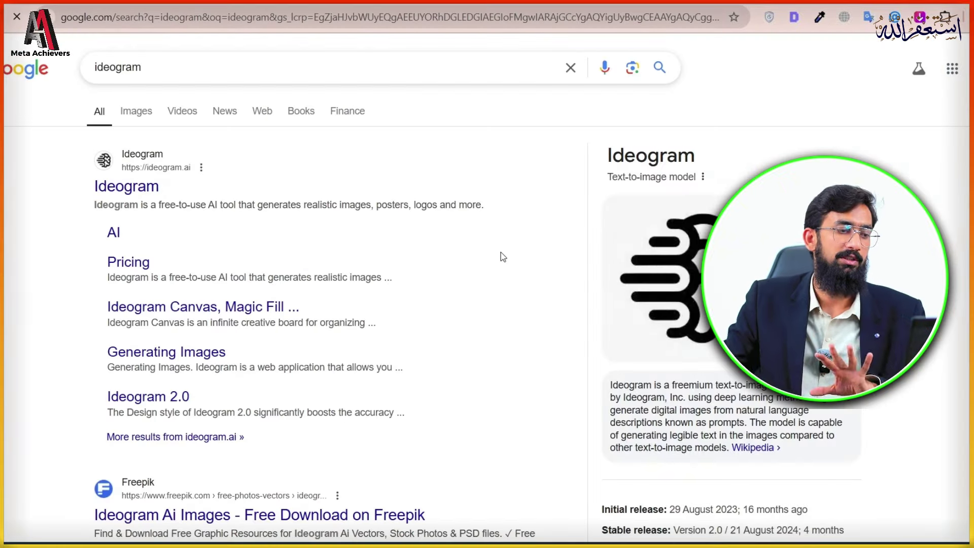
{"action": "left_click", "coordinate": [116, 193]}
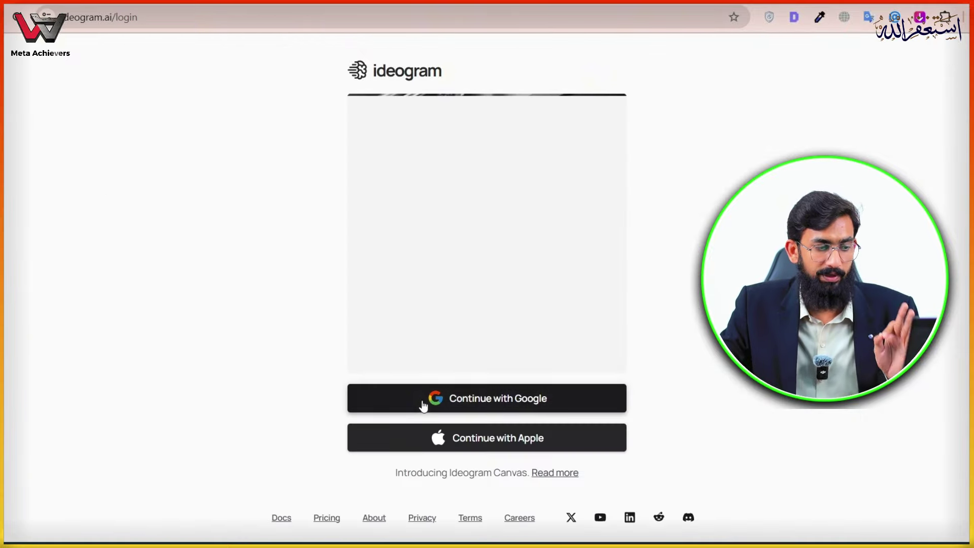
Sign in to Ideogram with the listed Google account and decline the analytics tools notice
{"action": "left_click", "coordinate": [470, 398]}
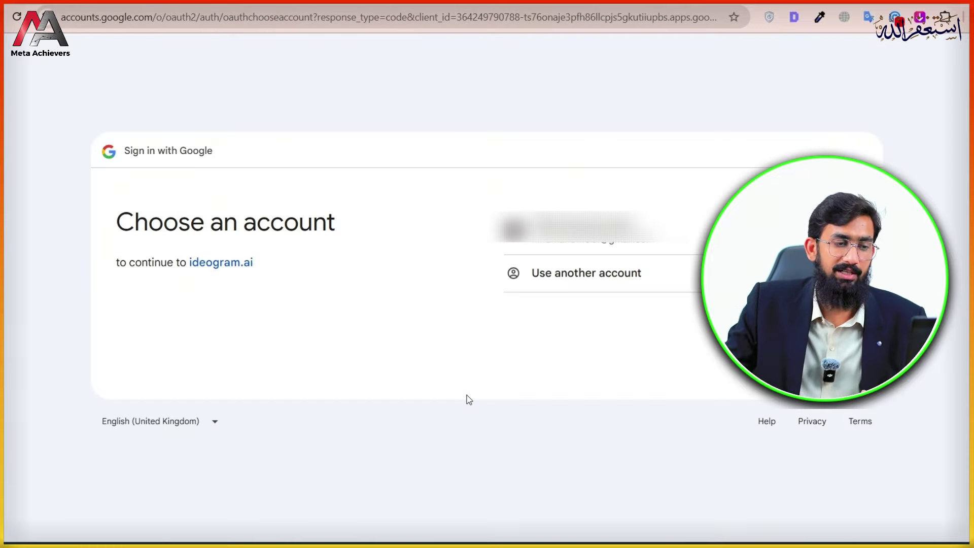
{"action": "left_click", "coordinate": [611, 254]}
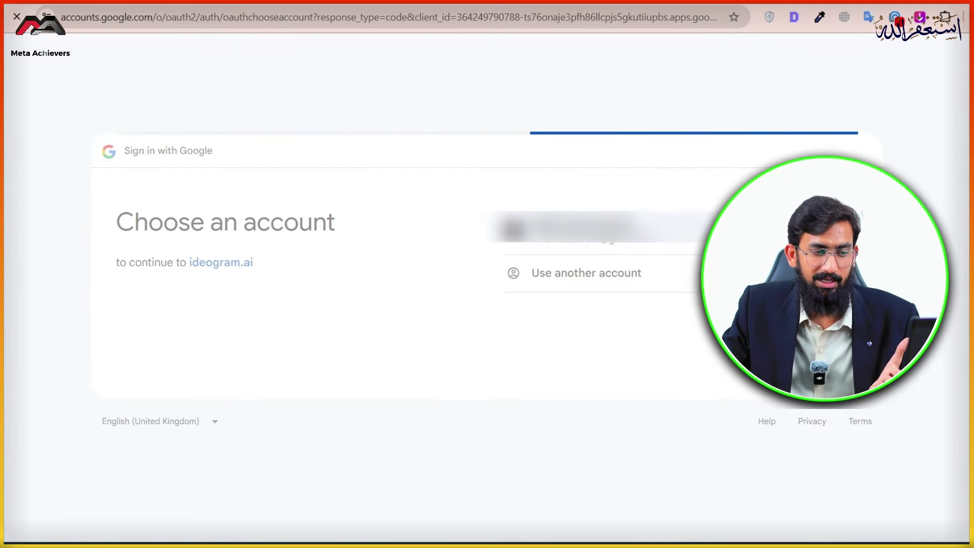
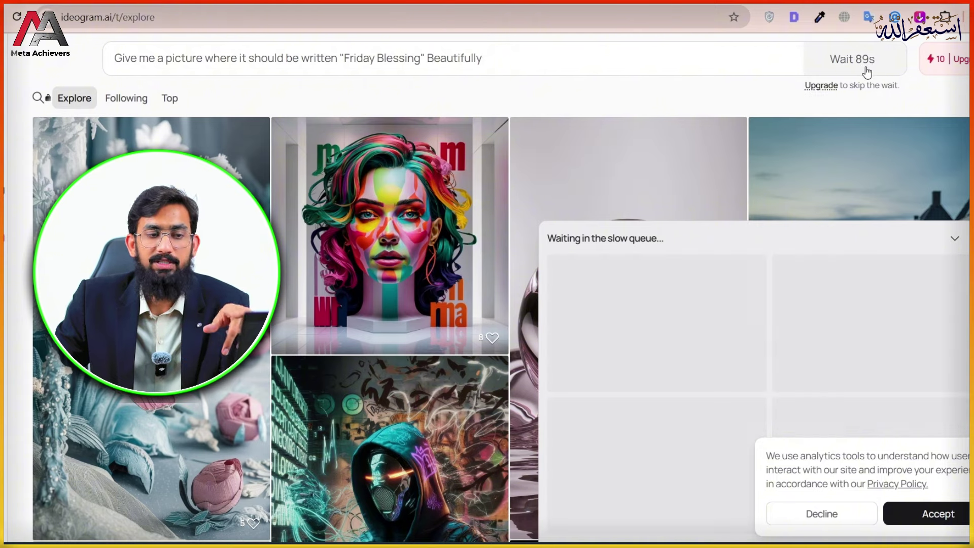
{"action": "left_click", "coordinate": [828, 514]}
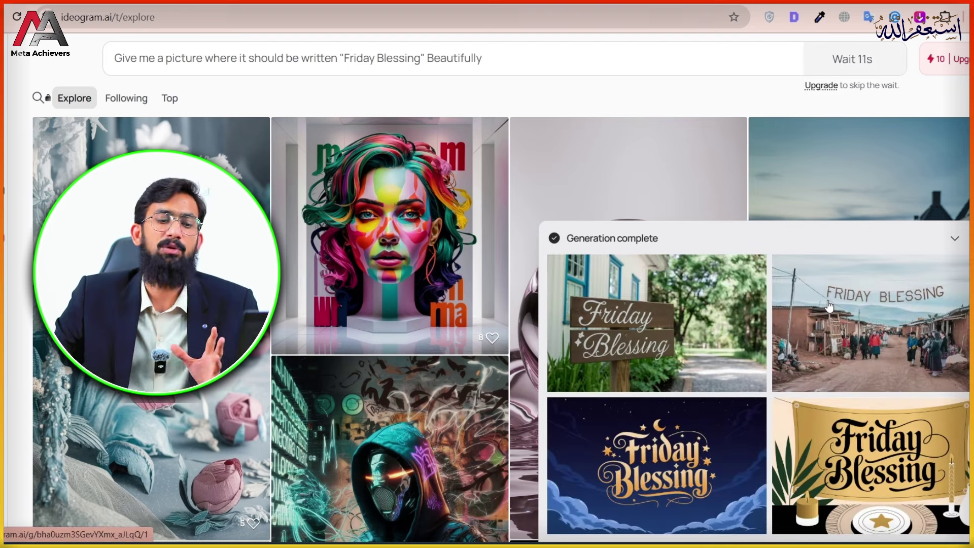
Open the generated "Friday Blessing" wooden sign picture in its own tab and copy the image
{"action": "right_click", "coordinate": [669, 310]}
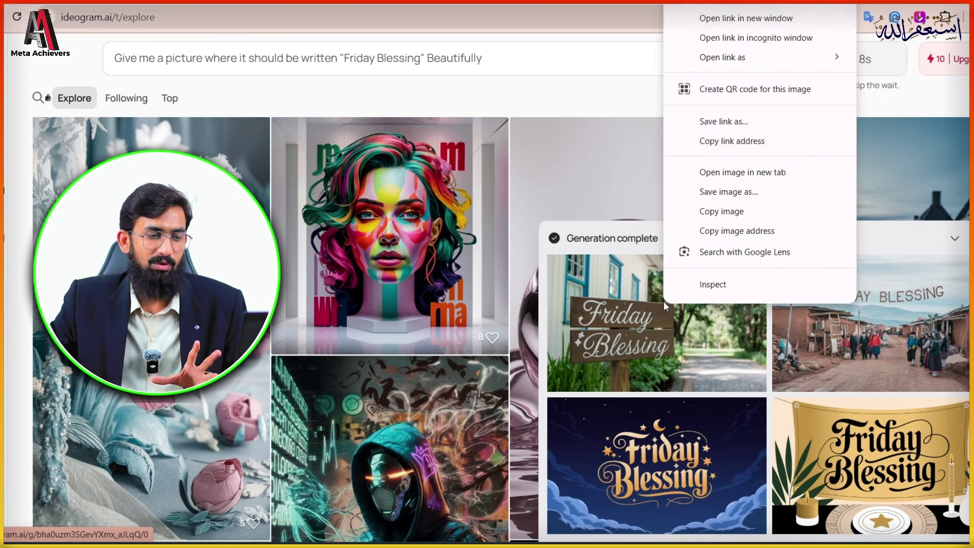
{"action": "left_click", "coordinate": [739, 4]}
{"action": "left_click", "coordinate": [737, 37]}
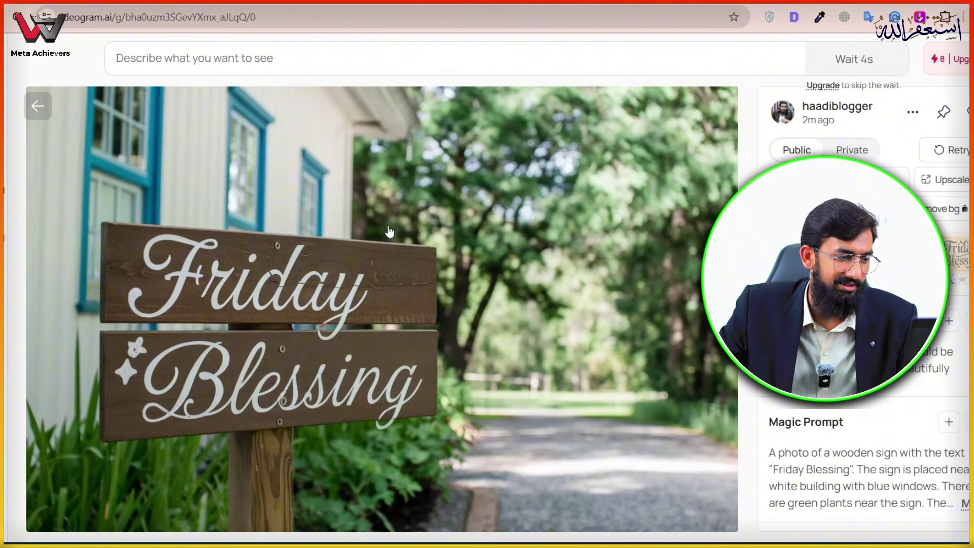
{"action": "right_click", "coordinate": [367, 209]}
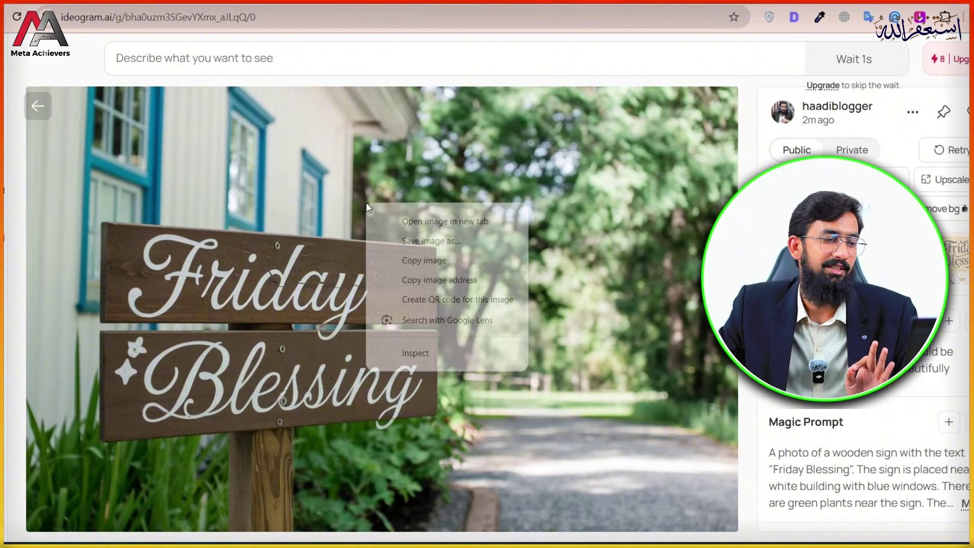
{"action": "left_click", "coordinate": [417, 259]}
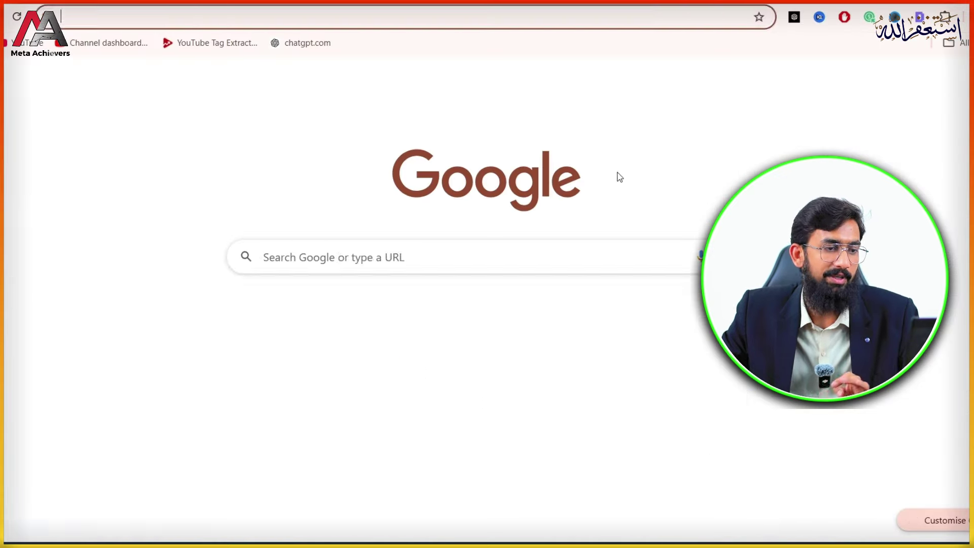
Search Google for "canva" and open the Canva website
{"action": "left_click", "coordinate": [415, 252]}
{"action": "type", "text": "canva"}
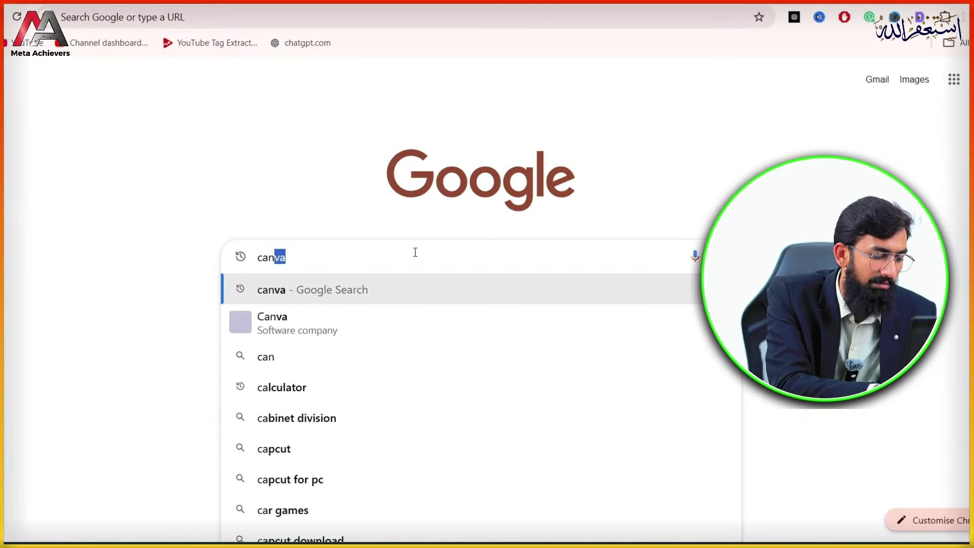
{"action": "key", "text": "Return"}
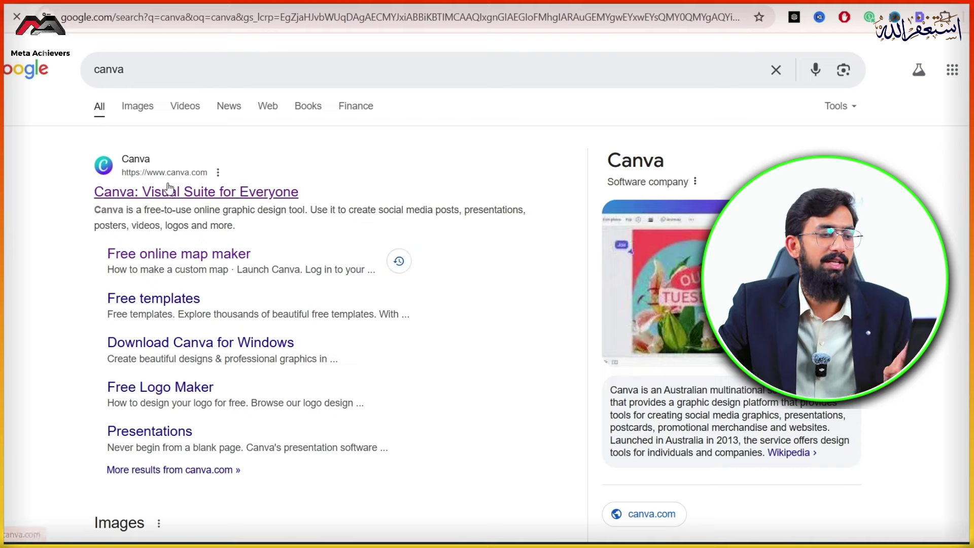
{"action": "left_click", "coordinate": [181, 191]}
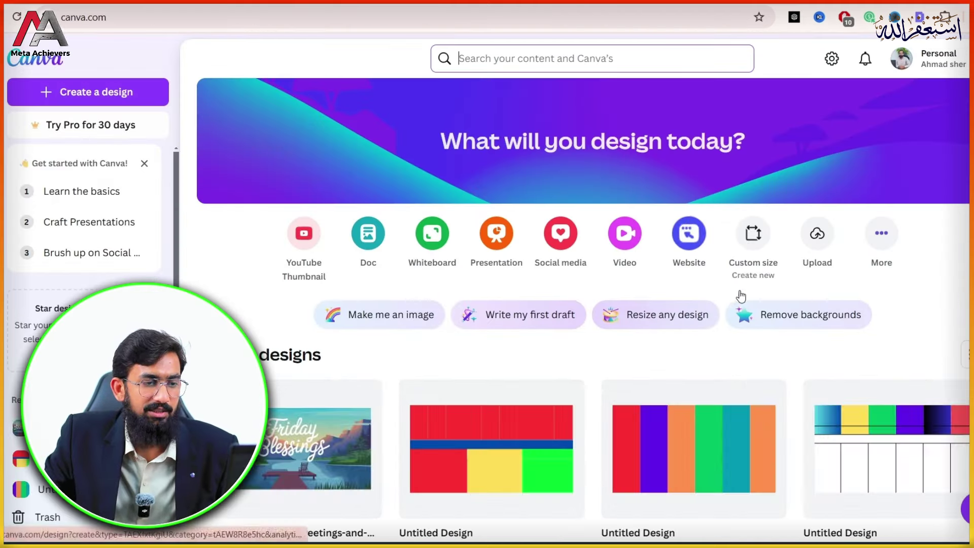
Create a custom 1200 × 630 px design in Canva and set the wooden sign image as its background
{"action": "left_click", "coordinate": [752, 236]}
{"action": "left_click", "coordinate": [359, 171]}
{"action": "type", "text": "12"}
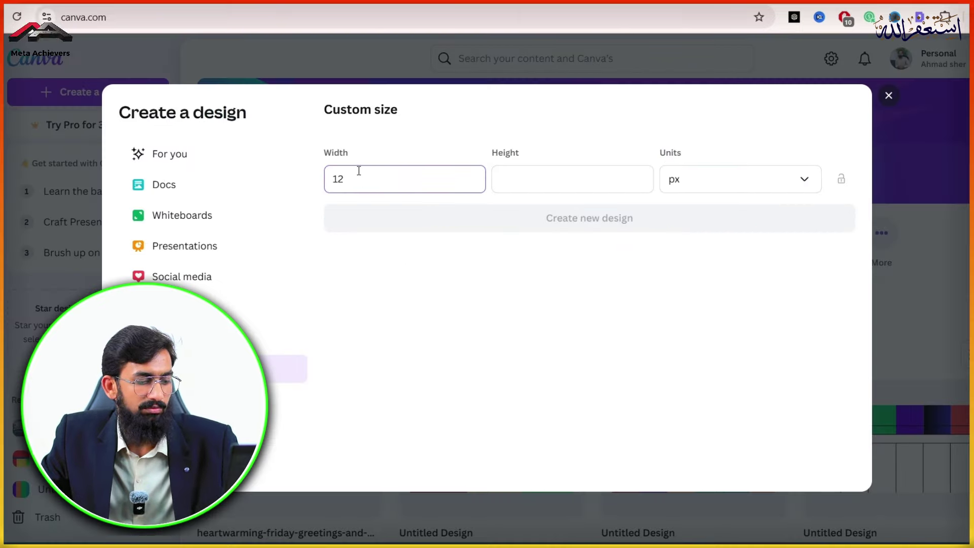
{"action": "type", "text": "00"}
{"action": "left_click", "coordinate": [525, 177]}
{"action": "type", "text": "630"}
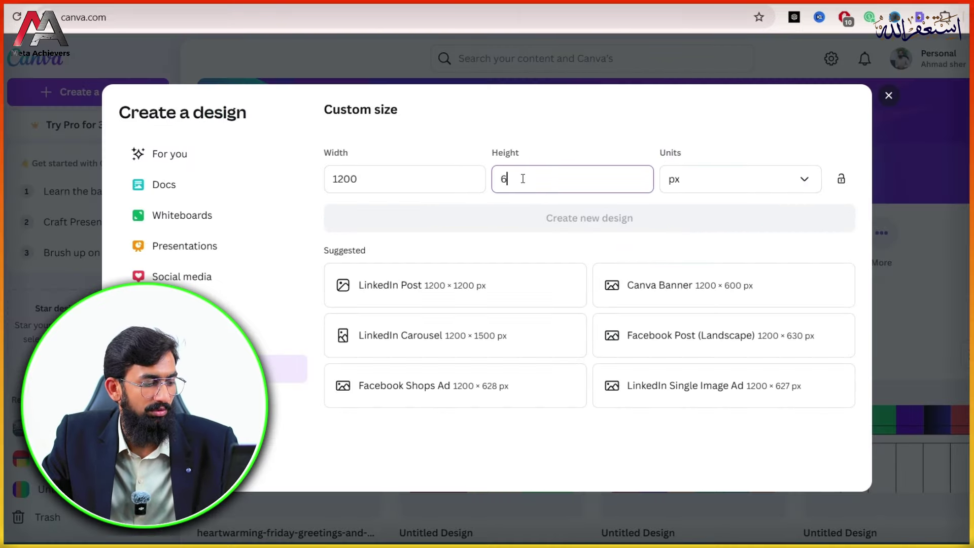
{"action": "left_click", "coordinate": [583, 219]}
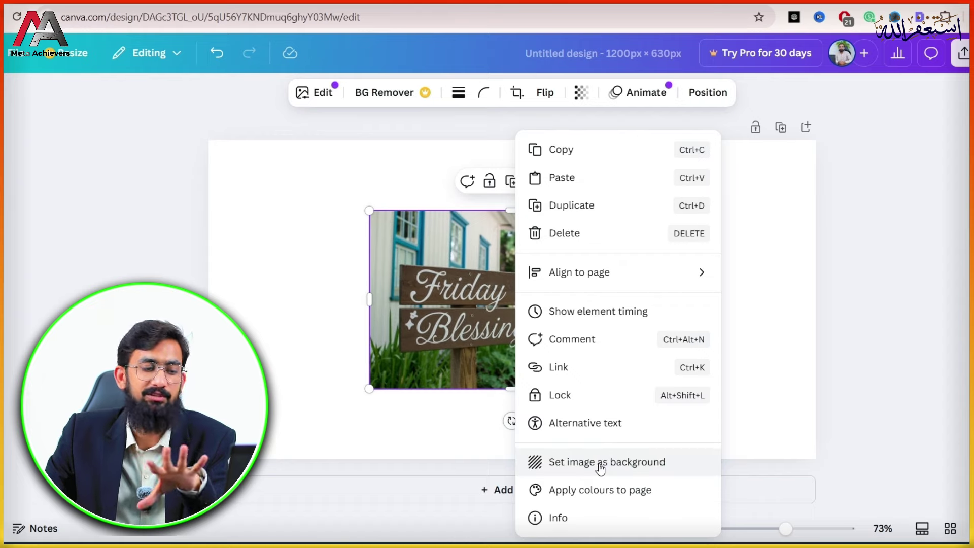
{"action": "left_click", "coordinate": [600, 467]}
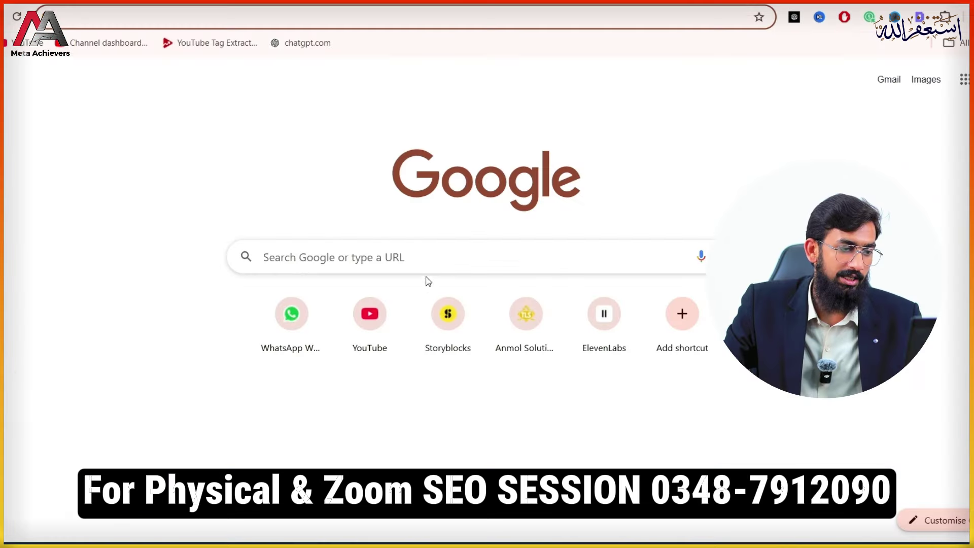
Search Google for "slugify" and open the URL Slug Generator at slugify.online
{"action": "left_click", "coordinate": [430, 257]}
{"action": "type", "text": "slug"}
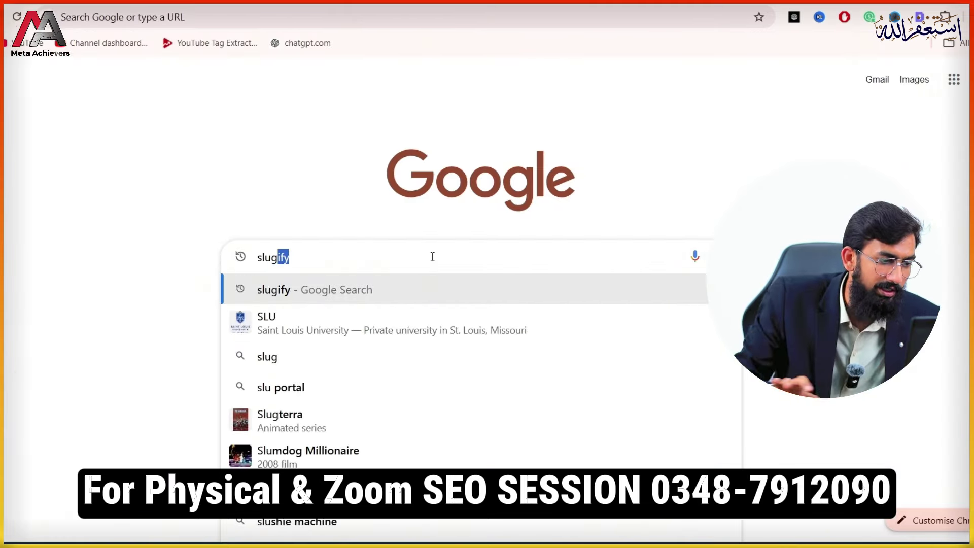
{"action": "key", "text": "Return"}
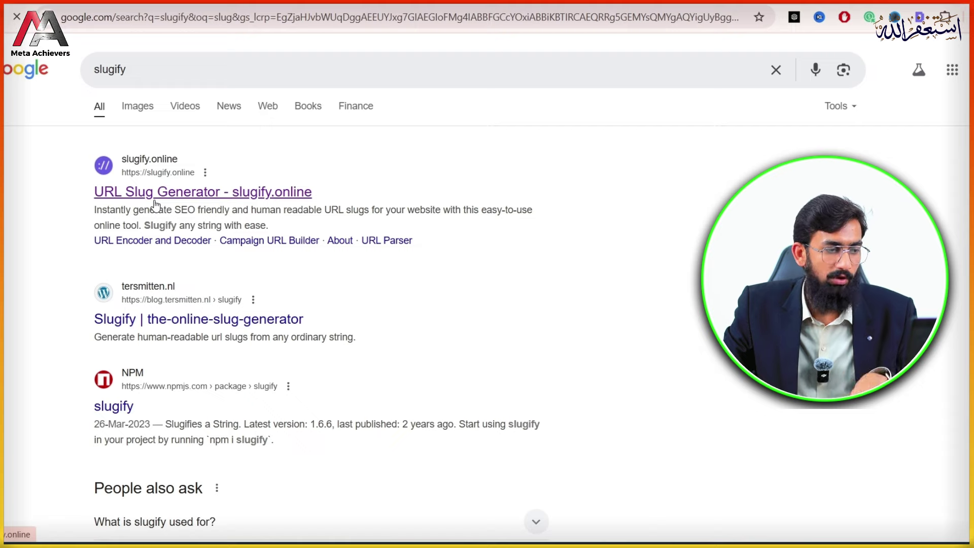
{"action": "left_click", "coordinate": [156, 203]}
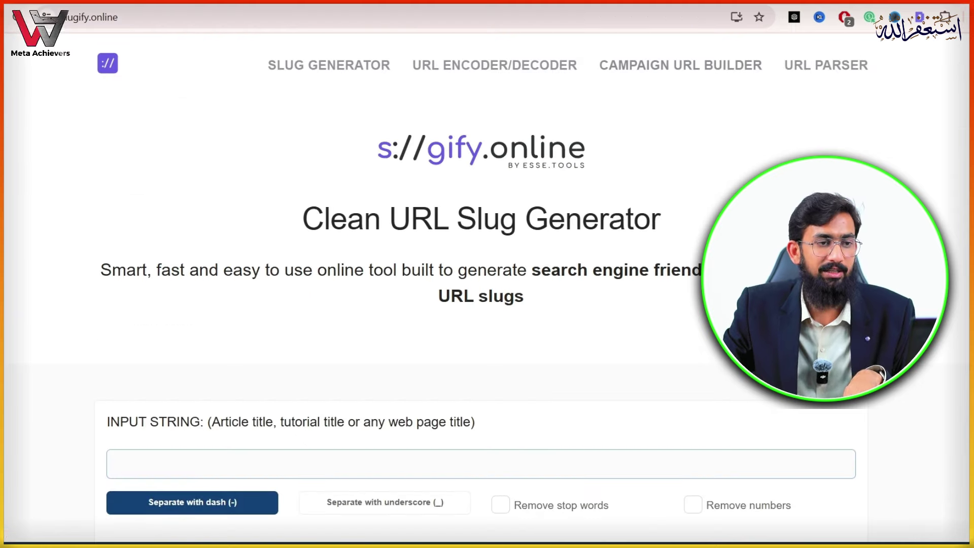
Switch to the second Word document and review the article from the meta description back to its title
{"action": "mouse_move", "coordinate": [611, 544]}
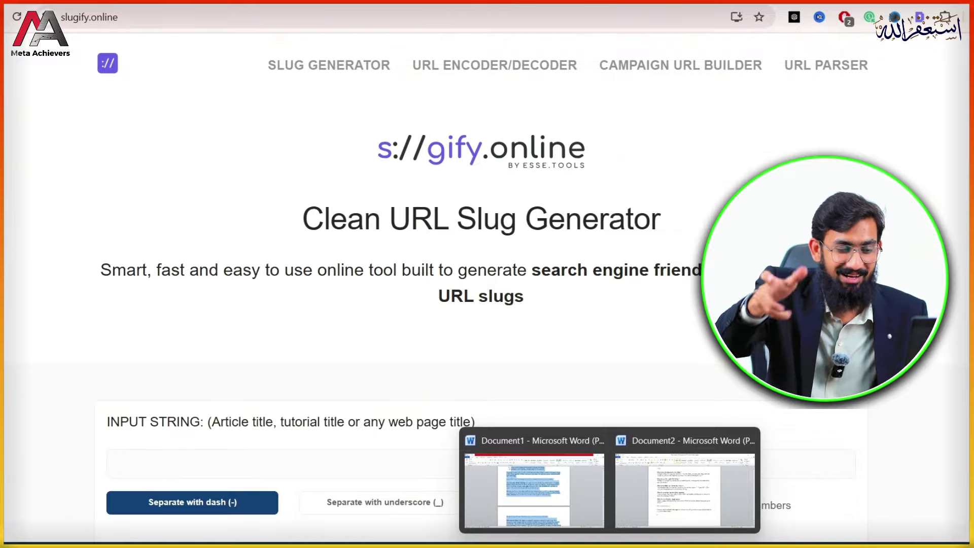
{"action": "left_click", "coordinate": [632, 481]}
{"action": "scroll", "coordinate": [509, 478], "scroll_direction": "up", "scroll_amount": 3}
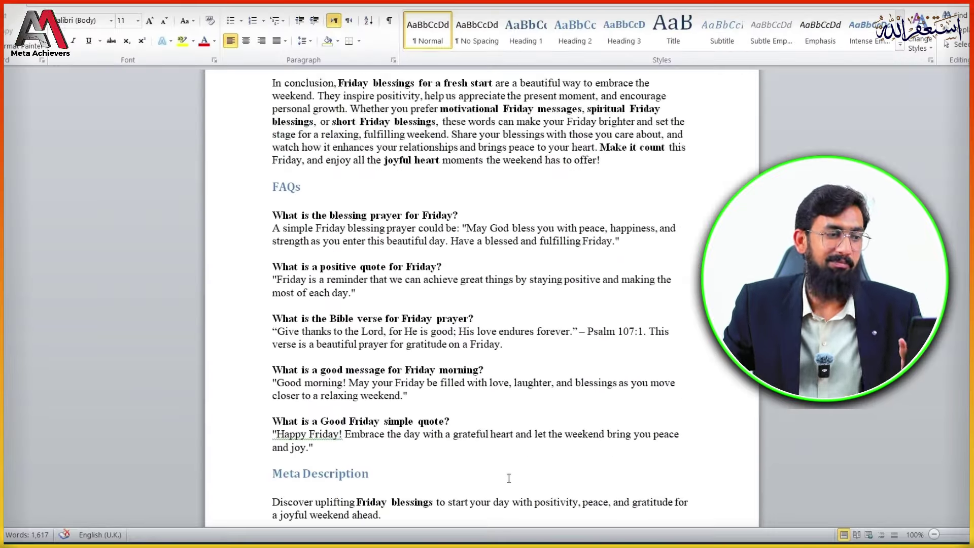
{"action": "scroll", "coordinate": [509, 478], "scroll_direction": "up", "scroll_amount": 20}
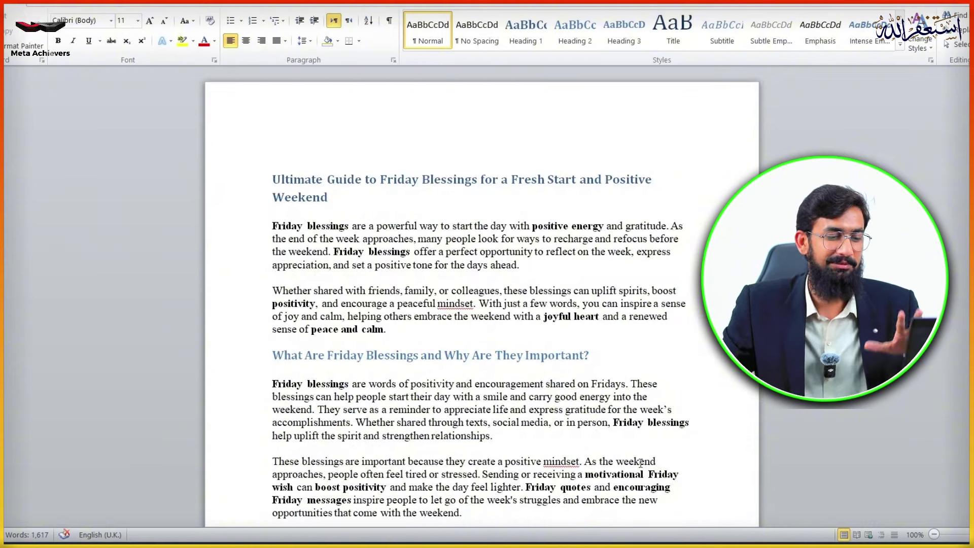
Switch to the blessingszing.com Friday blessings article, clear its text selection and examine how images are spread through it up to the title
{"action": "mouse_move", "coordinate": [517, 545]}
{"action": "left_click", "coordinate": [517, 490]}
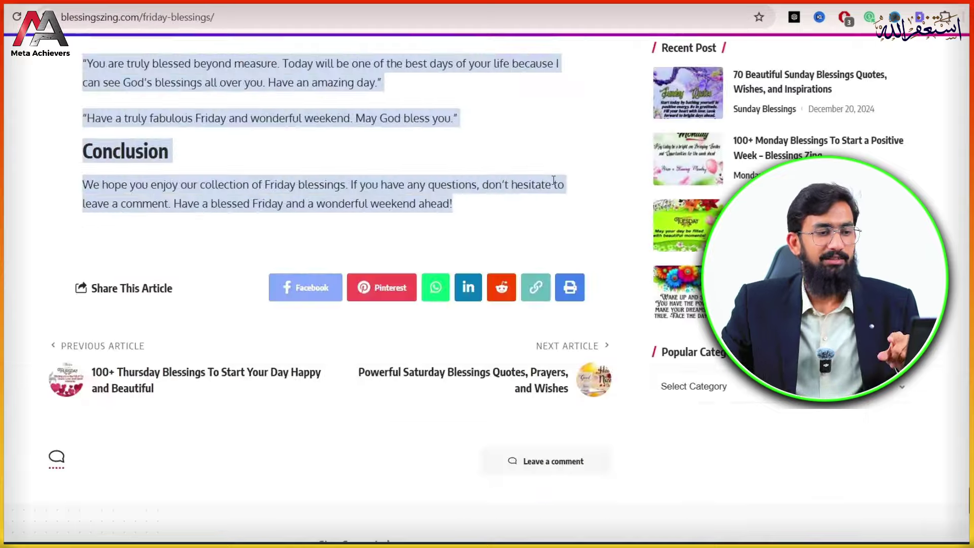
{"action": "scroll", "coordinate": [552, 176], "scroll_direction": "up", "scroll_amount": 10}
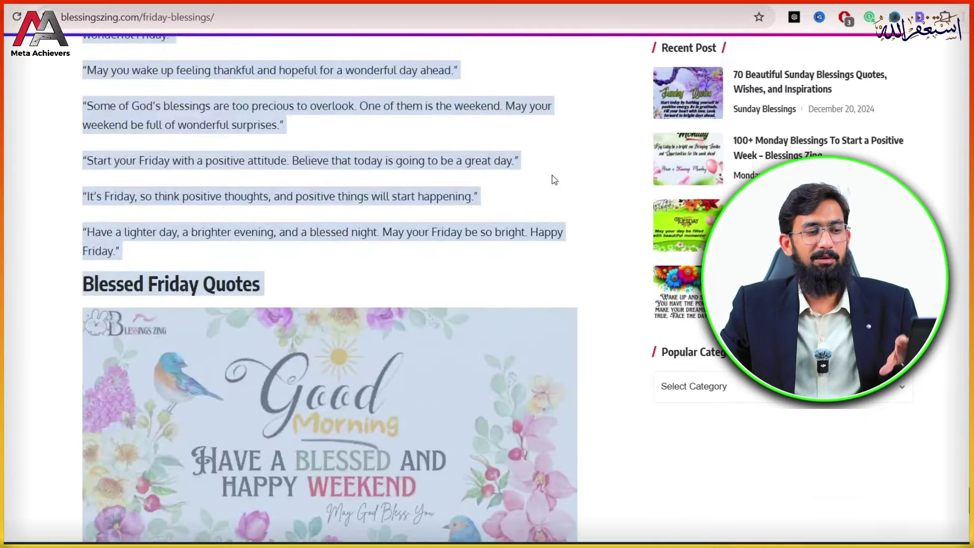
{"action": "left_click", "coordinate": [568, 168]}
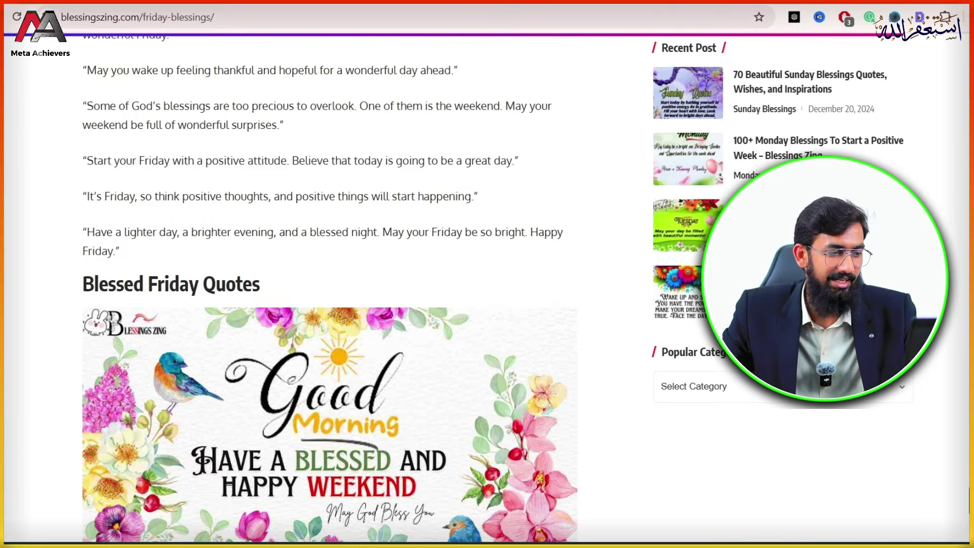
{"action": "scroll", "coordinate": [303, 367], "scroll_direction": "up", "scroll_amount": 10}
{"action": "scroll", "coordinate": [303, 368], "scroll_direction": "up", "scroll_amount": 10}
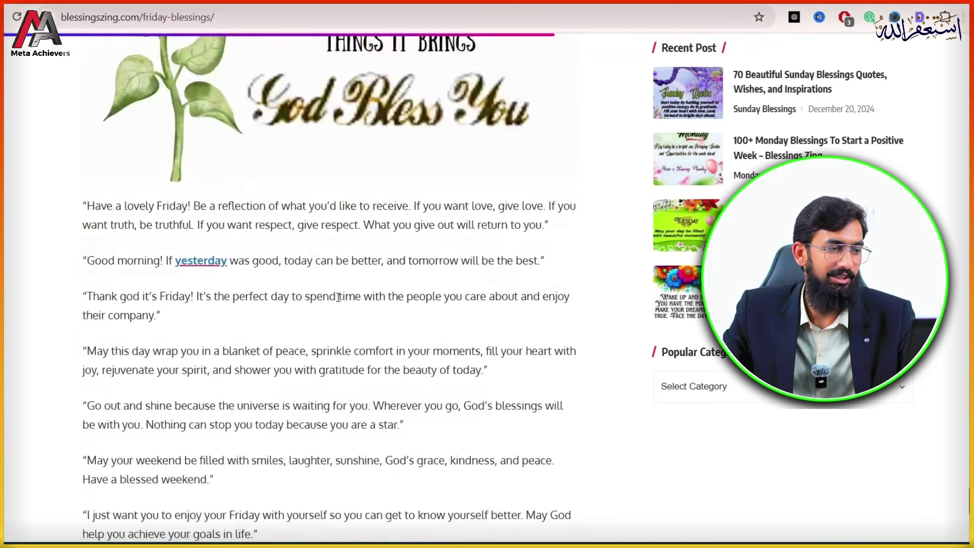
{"action": "scroll", "coordinate": [323, 272], "scroll_direction": "up", "scroll_amount": 15}
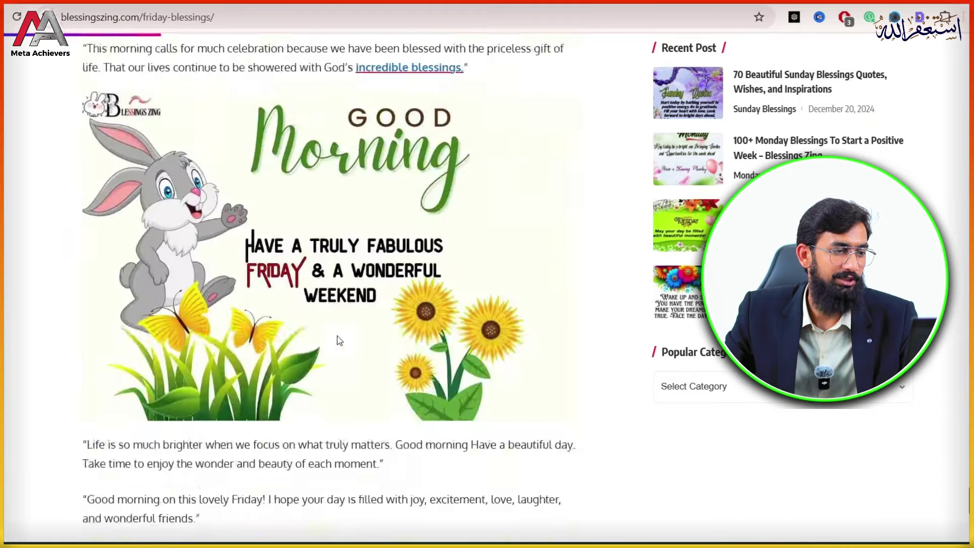
{"action": "scroll", "coordinate": [339, 341], "scroll_direction": "up", "scroll_amount": 12}
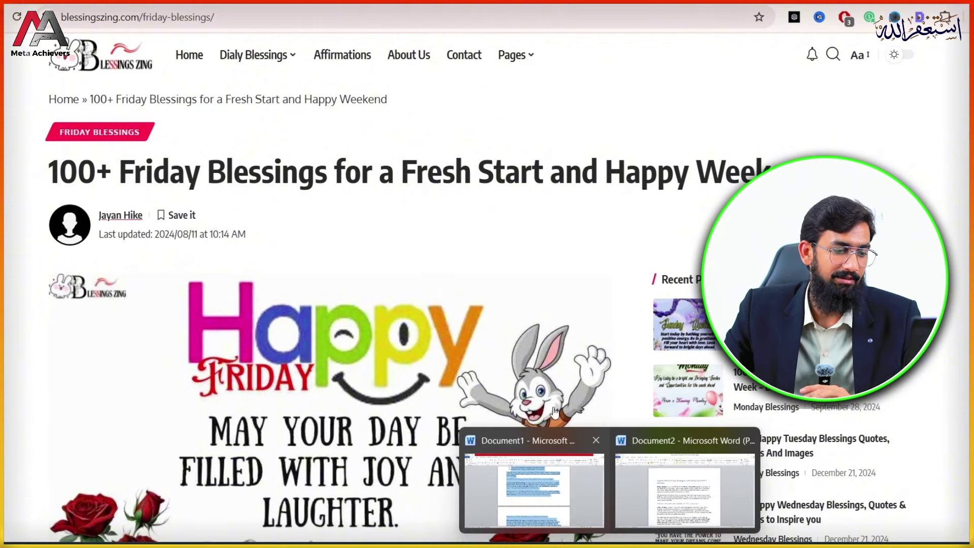
Switch to the second Word document and review the article's sections down to the conclusion and back to its first Heading 2
{"action": "left_click", "coordinate": [702, 513]}
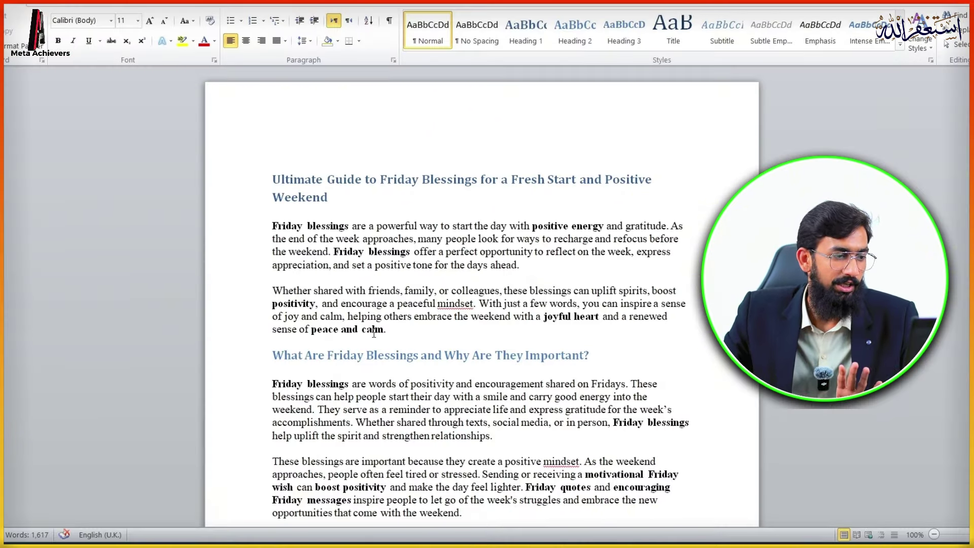
{"action": "scroll", "coordinate": [374, 332], "scroll_direction": "down", "scroll_amount": 5}
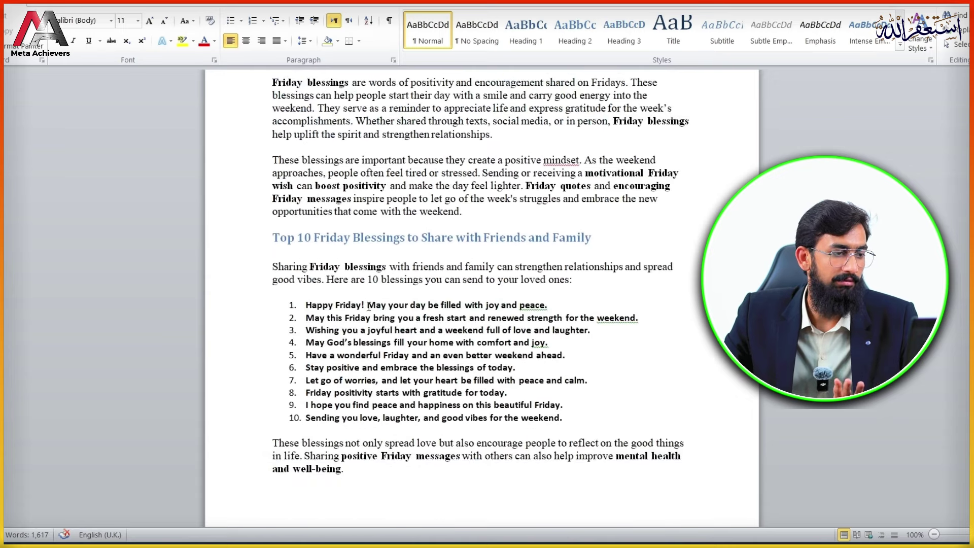
{"action": "scroll", "coordinate": [368, 305], "scroll_direction": "down", "scroll_amount": 10}
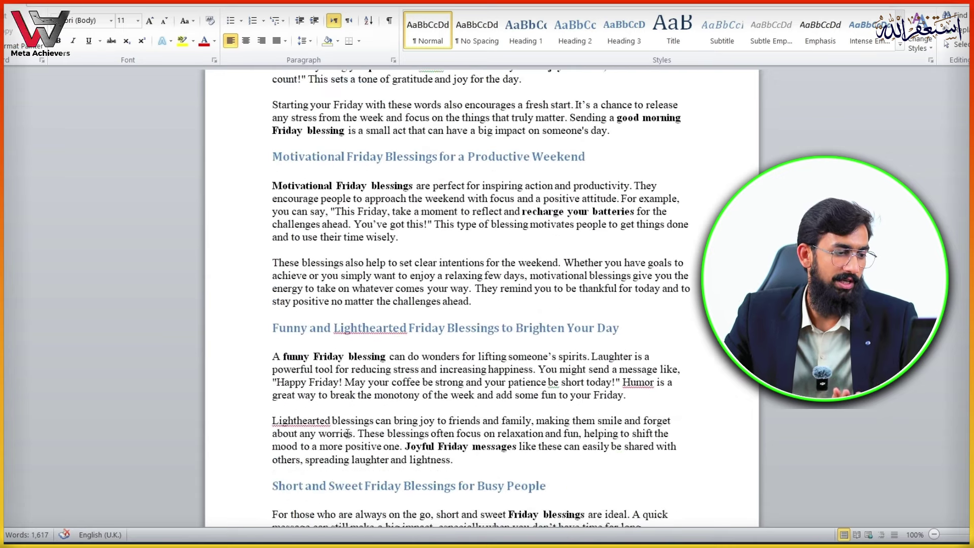
{"action": "scroll", "coordinate": [347, 434], "scroll_direction": "down", "scroll_amount": 10}
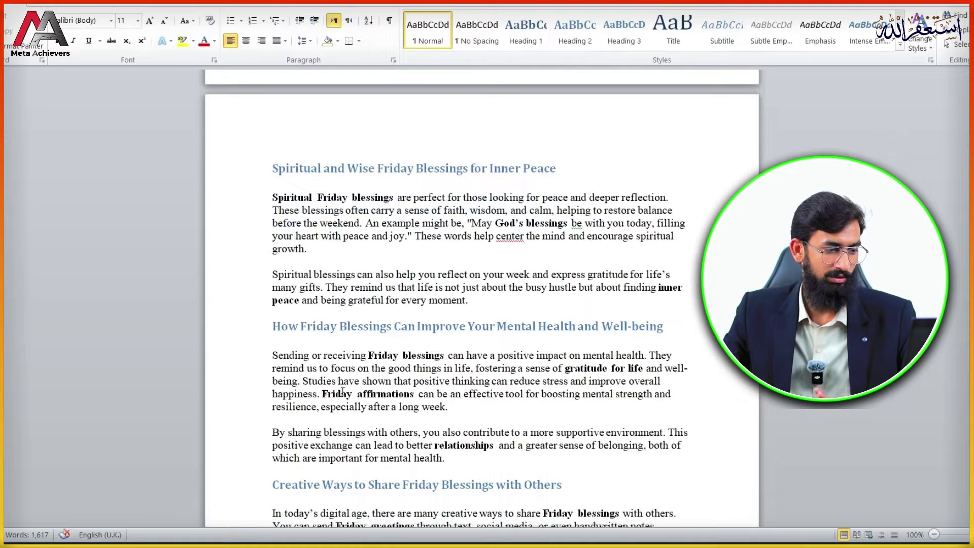
{"action": "scroll", "coordinate": [342, 391], "scroll_direction": "down", "scroll_amount": 8}
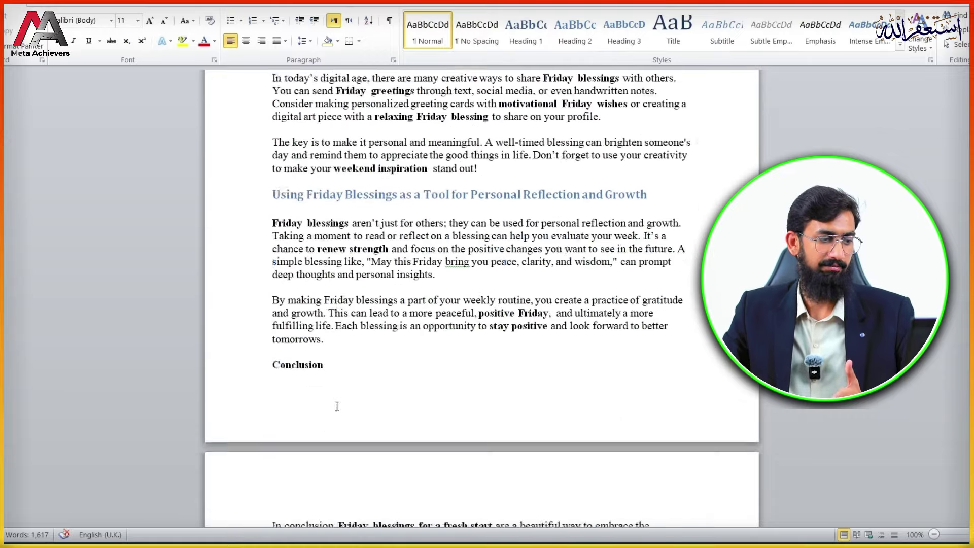
{"action": "scroll", "coordinate": [337, 406], "scroll_direction": "up", "scroll_amount": 20}
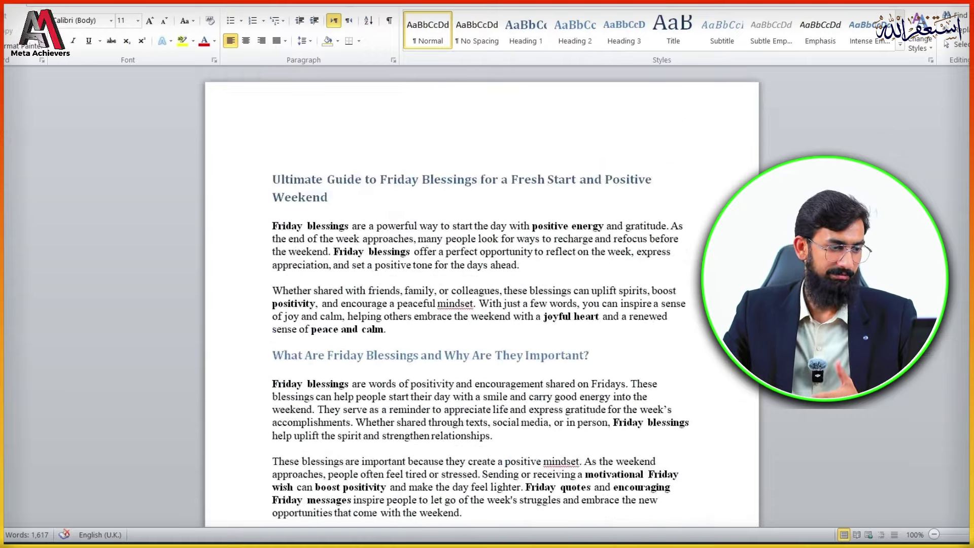
{"action": "left_click_drag", "start_coordinate": [593, 355], "coordinate": [252, 366]}
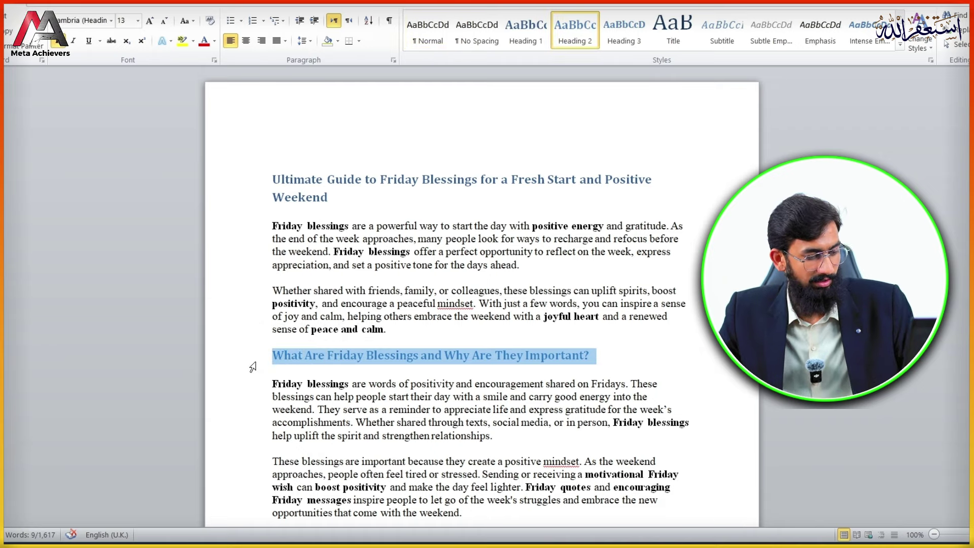
Copy the article title "Ultimate Guide to Friday Blessings for a Fresh Start and Positive Weekend", generate its dash-separated slug on slugify.online and copy the slug
{"action": "left_click_drag", "start_coordinate": [331, 197], "coordinate": [275, 182]}
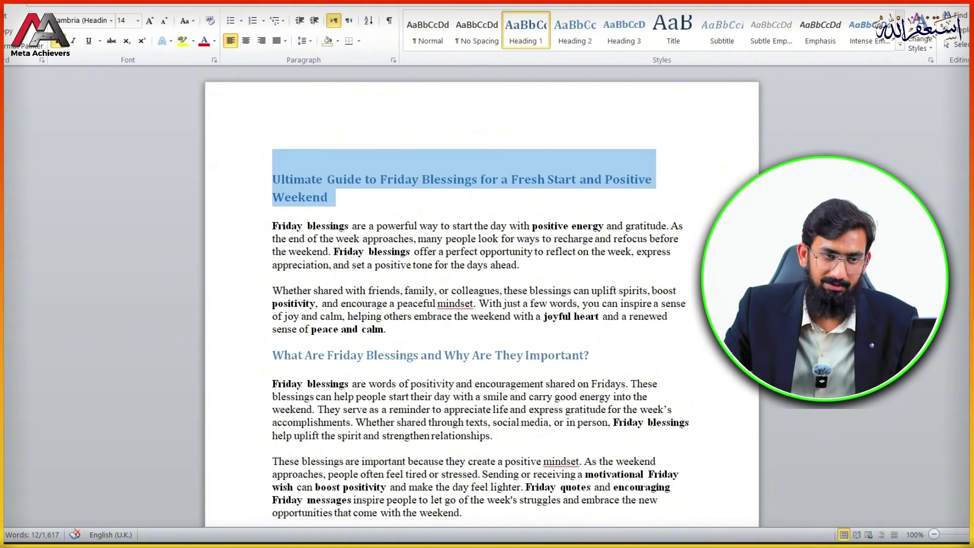
{"action": "key", "text": "alt+Tab"}
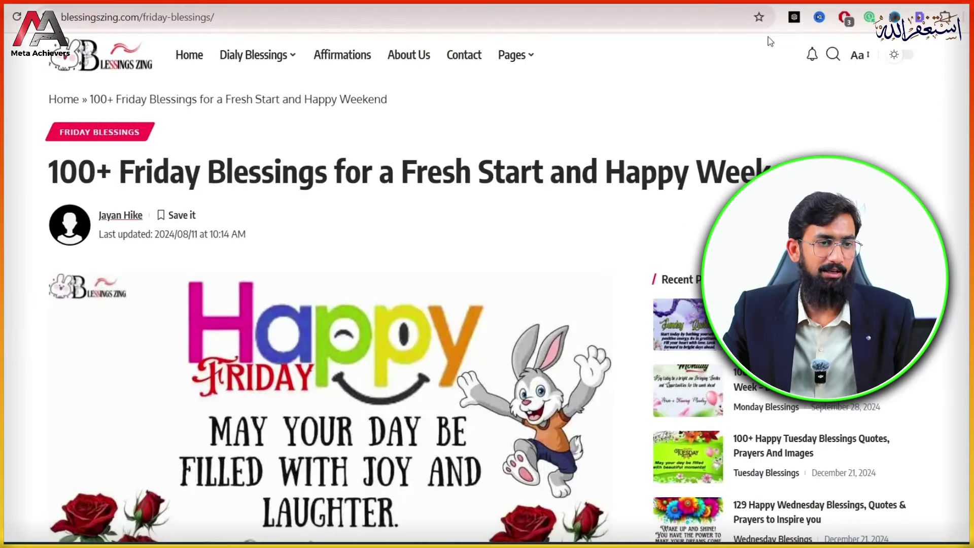
{"action": "key", "text": "ctrl+Tab"}
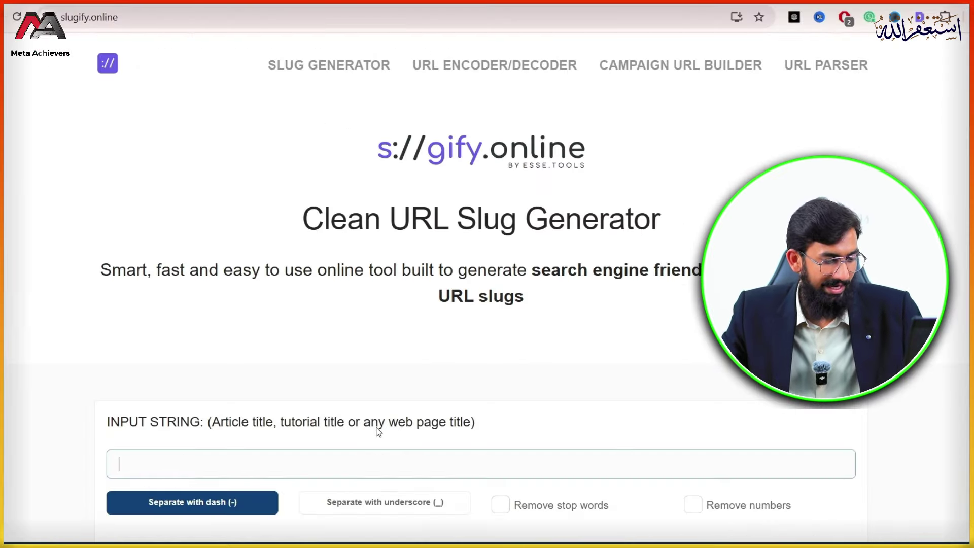
{"action": "type", "text": "Ultimate Guide to Friday Blessings for a Fresh Start and Positive Weekend"}
{"action": "scroll", "coordinate": [380, 433], "scroll_direction": "down", "scroll_amount": 3}
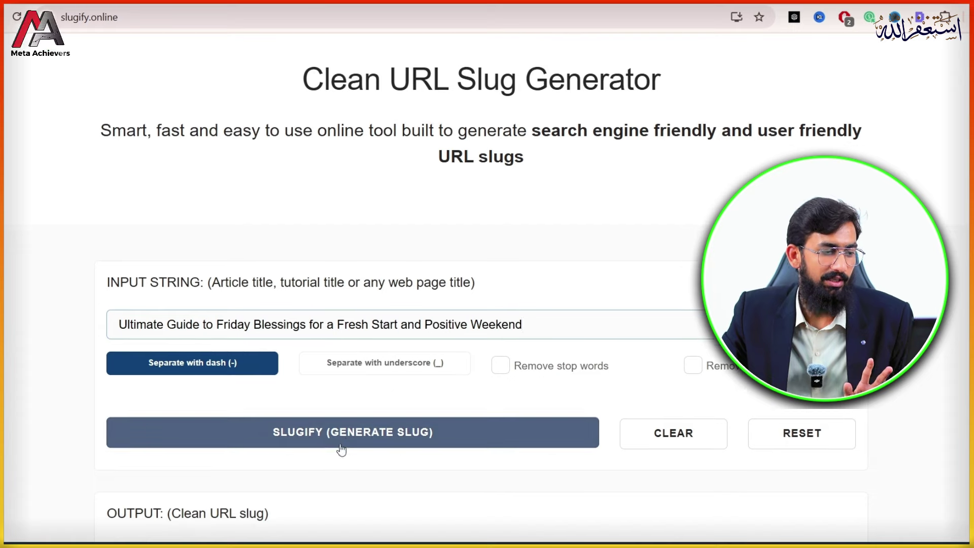
{"action": "left_click", "coordinate": [347, 444]}
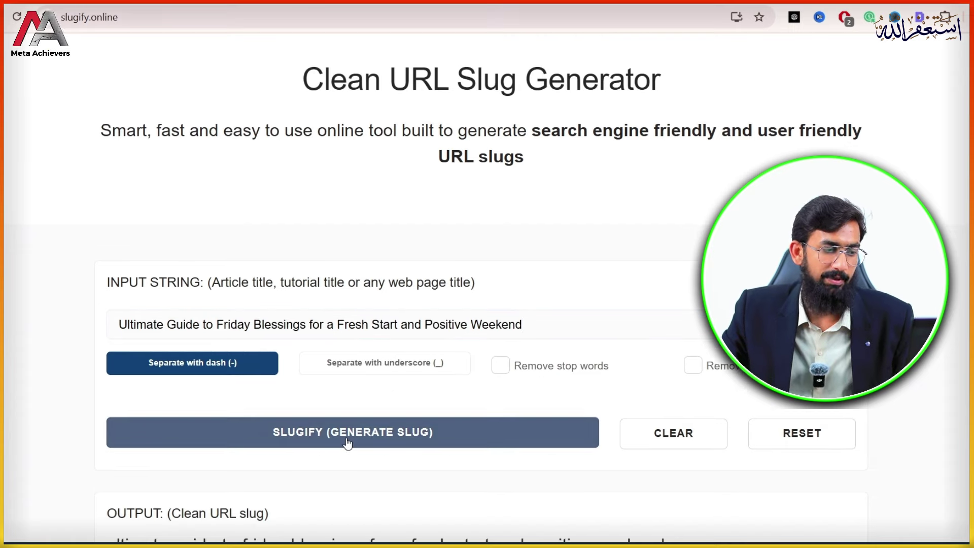
{"action": "scroll", "coordinate": [262, 431], "scroll_direction": "down", "scroll_amount": 3}
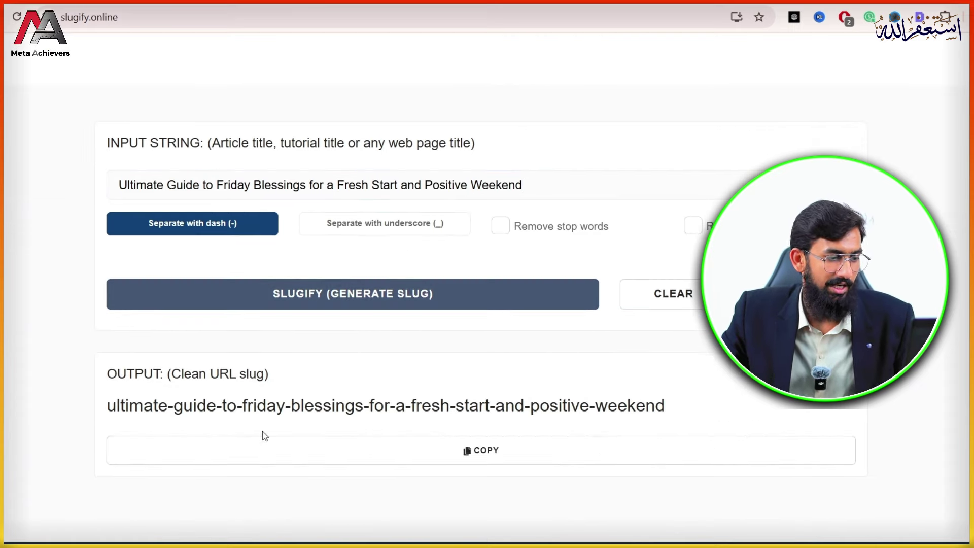
{"action": "left_click", "coordinate": [487, 450]}
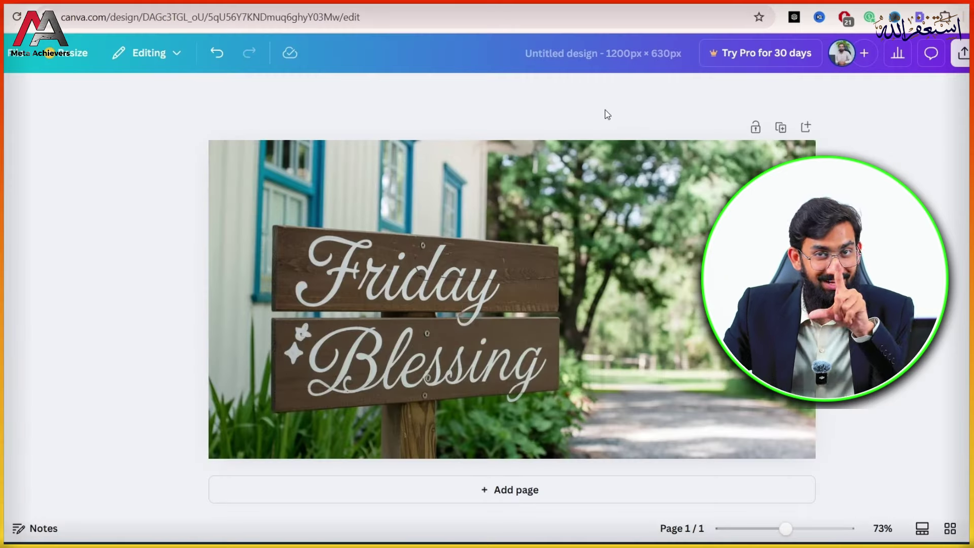
Rename the Canva design with the copied slug, ultimate-guide-to-friday-blessings-for-a-fresh-start-and-positive-weekend
{"action": "left_click", "coordinate": [595, 53]}
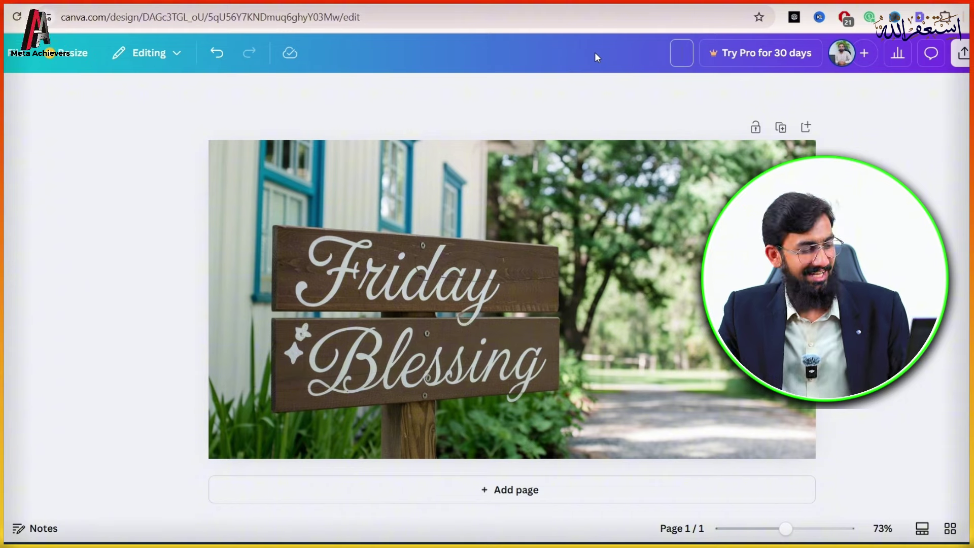
{"action": "key", "text": "ctrl+v"}
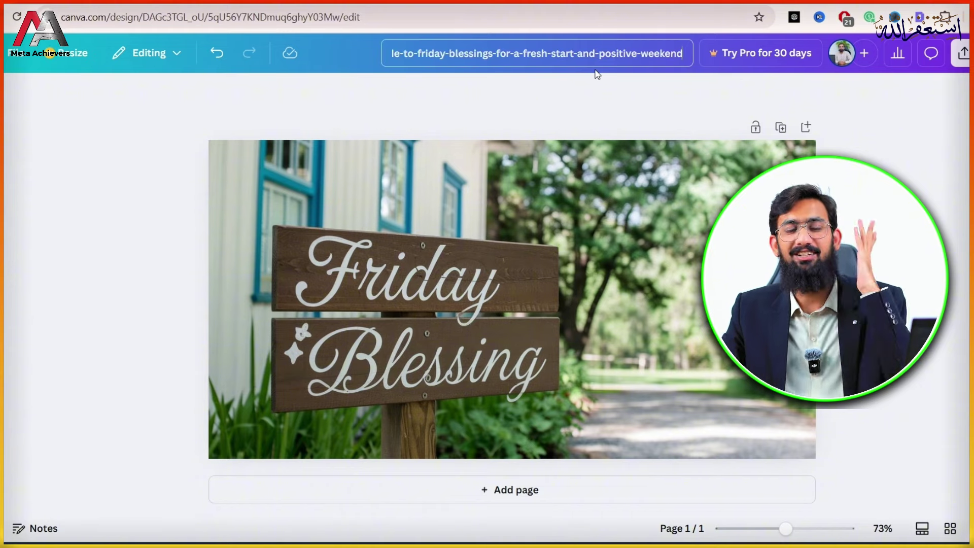
{"action": "left_click", "coordinate": [909, 147]}
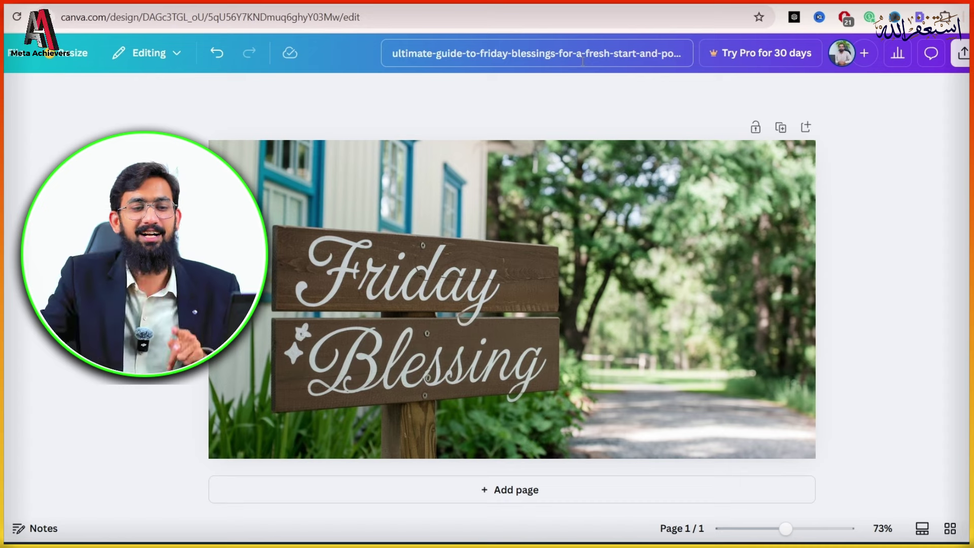
Download the renamed Canva design as a JPG and check its file name in the downloads list
{"action": "left_click", "coordinate": [963, 53]}
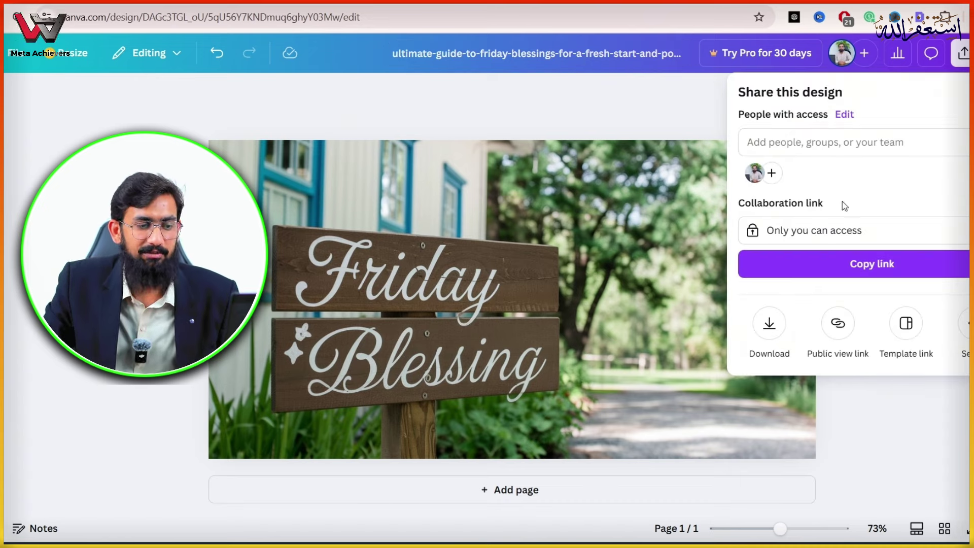
{"action": "left_click", "coordinate": [769, 323]}
{"action": "left_click", "coordinate": [888, 152]}
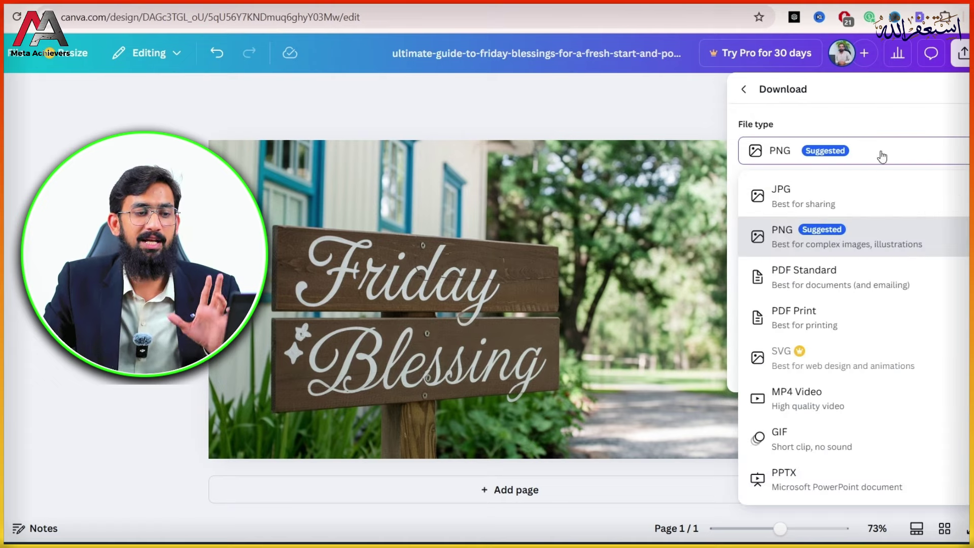
{"action": "left_click", "coordinate": [865, 199]}
{"action": "left_click", "coordinate": [843, 385]}
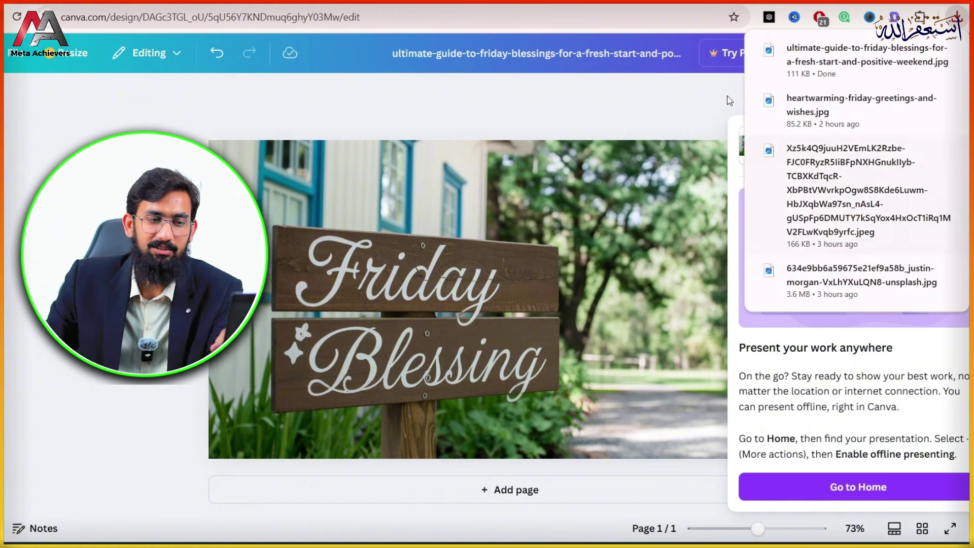
{"action": "mouse_move", "coordinate": [804, 61]}
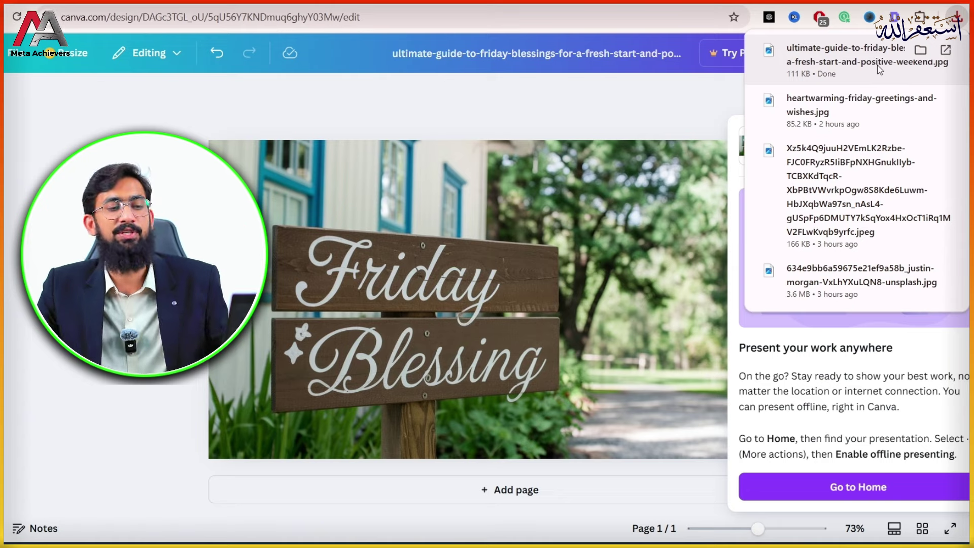
Switch to the article in Word and insert ultimate-guide-to-friday-blessings-for-a-fresh-start-and-positive-weekend.jpg from the Downloads folder on a new line below the title
{"action": "mouse_move", "coordinate": [640, 546]}
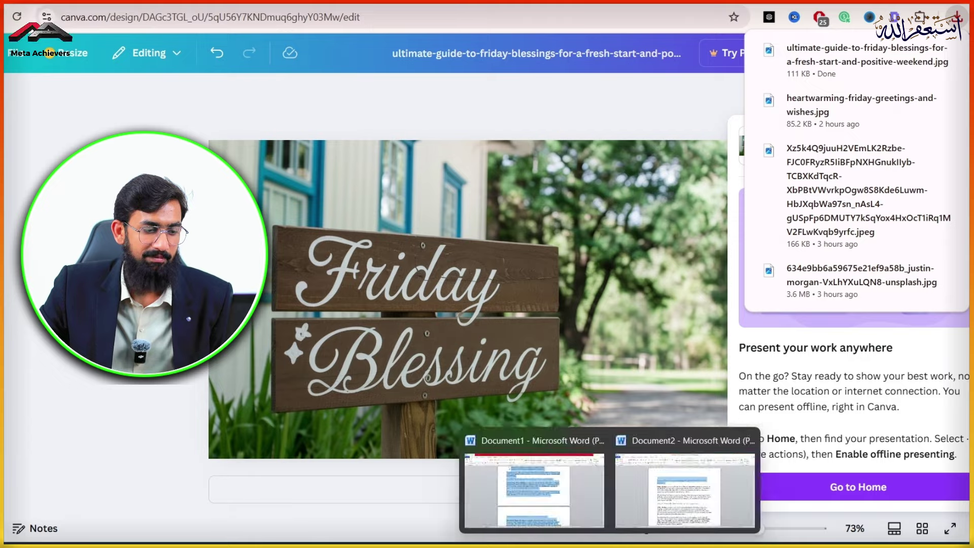
{"action": "left_click", "coordinate": [542, 487]}
{"action": "left_click", "coordinate": [433, 222]}
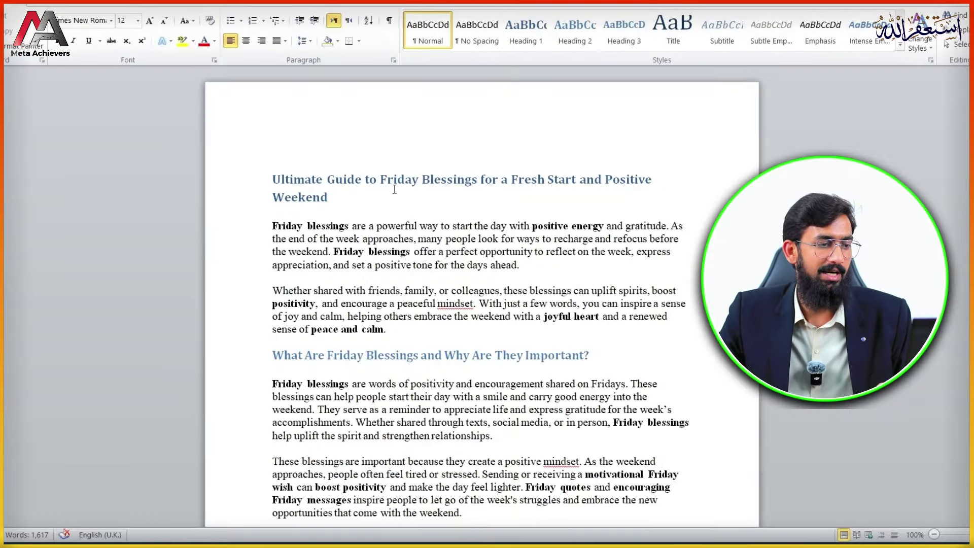
{"action": "key", "text": "Up"}
{"action": "key", "text": "Return"}
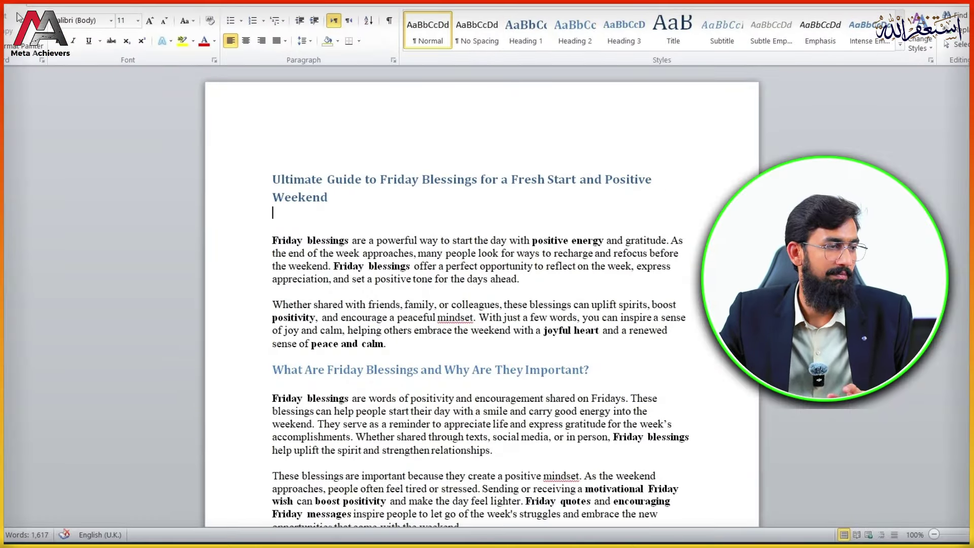
{"action": "left_click", "coordinate": [61, 4]}
{"action": "left_click", "coordinate": [88, 28]}
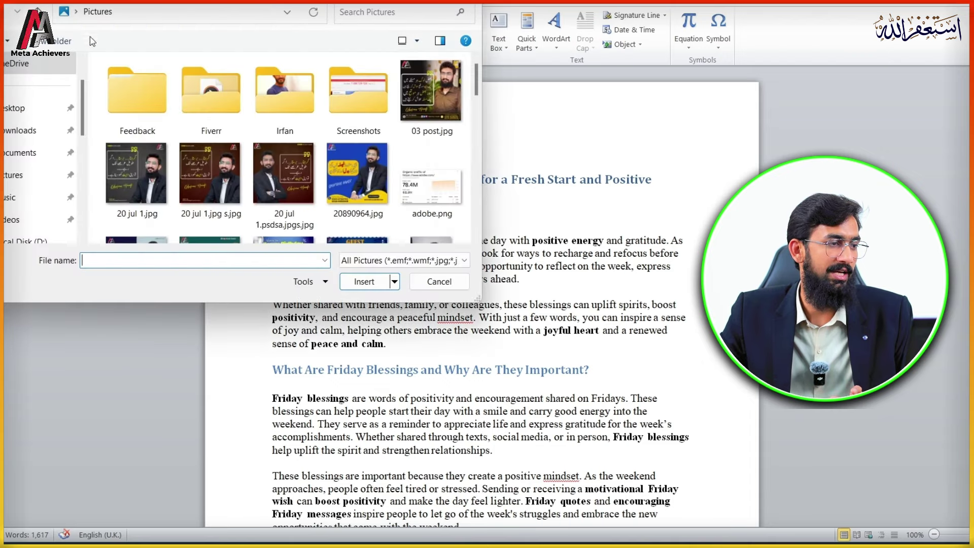
{"action": "left_click", "coordinate": [32, 136]}
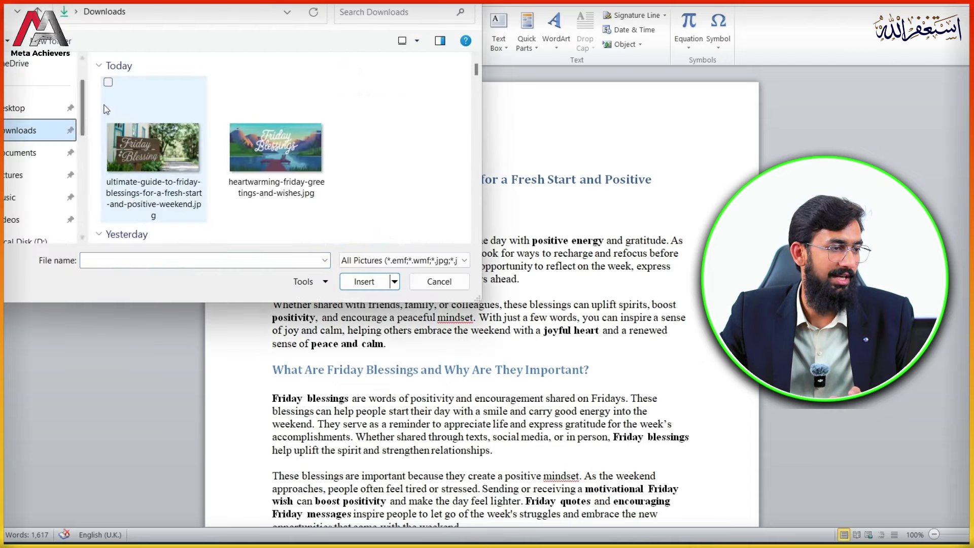
{"action": "left_click", "coordinate": [157, 154]}
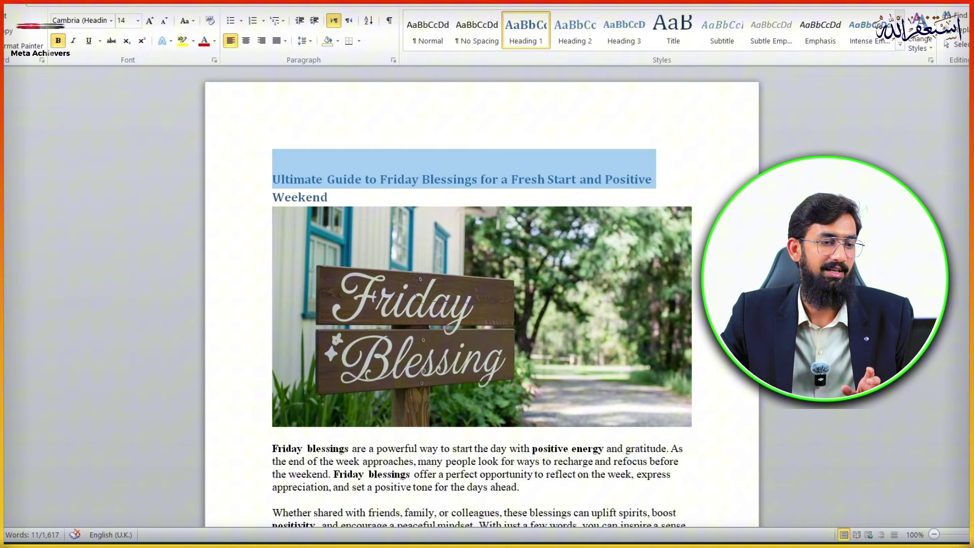
{"action": "left_click", "coordinate": [692, 421]}
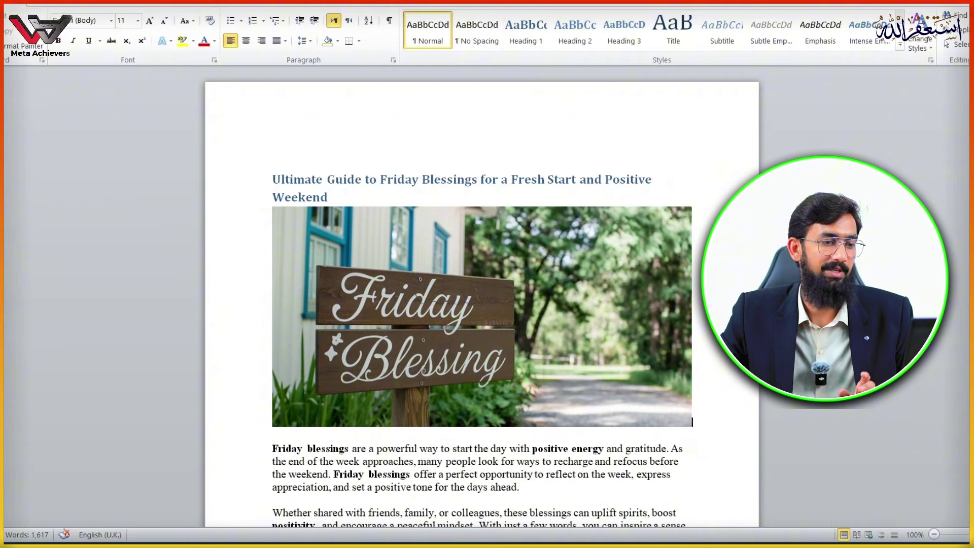
{"action": "scroll", "coordinate": [554, 273], "scroll_direction": "down", "scroll_amount": 5}
{"action": "scroll", "coordinate": [554, 269], "scroll_direction": "up", "scroll_amount": 3}
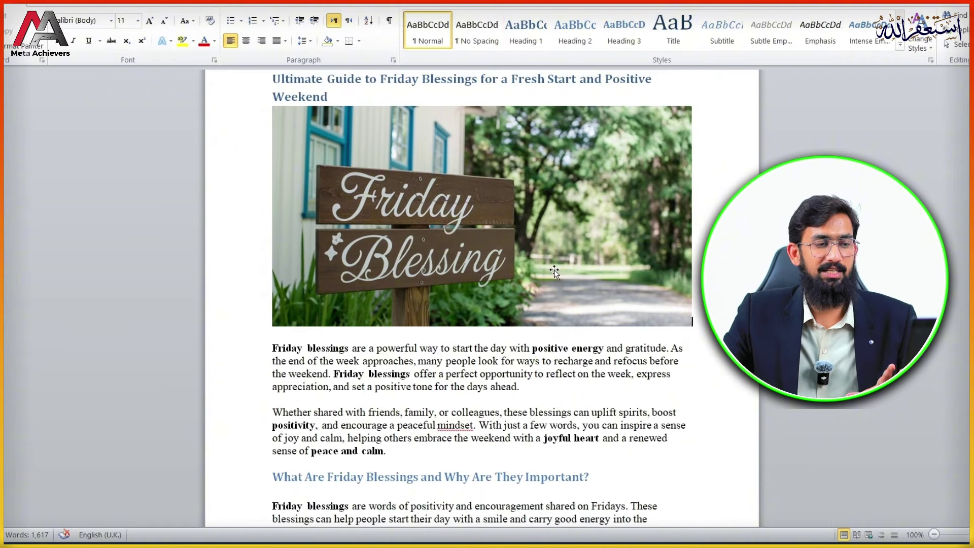